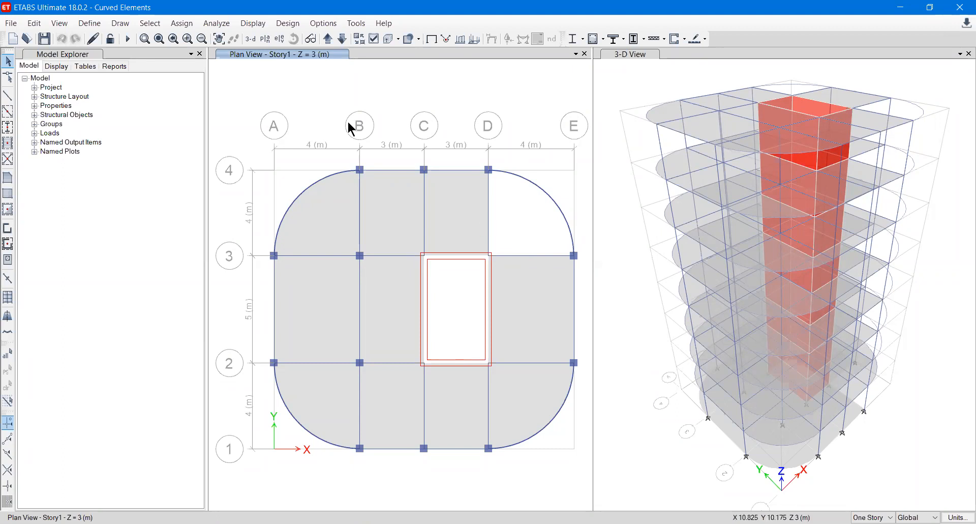
Switch the graphics mode to DirectX and check that the curved corner slab between grids D–E and 3–4 can be selected
click(323, 24)
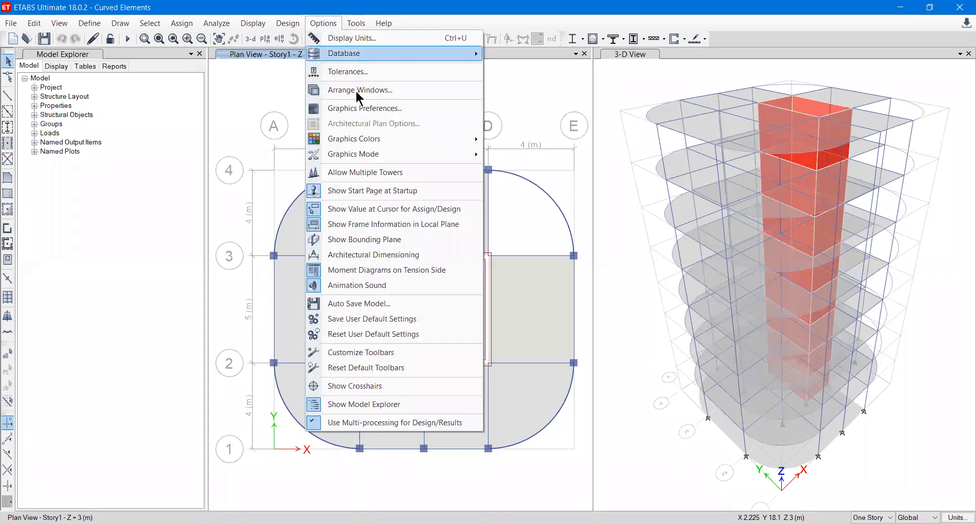
mouse_move(364, 157)
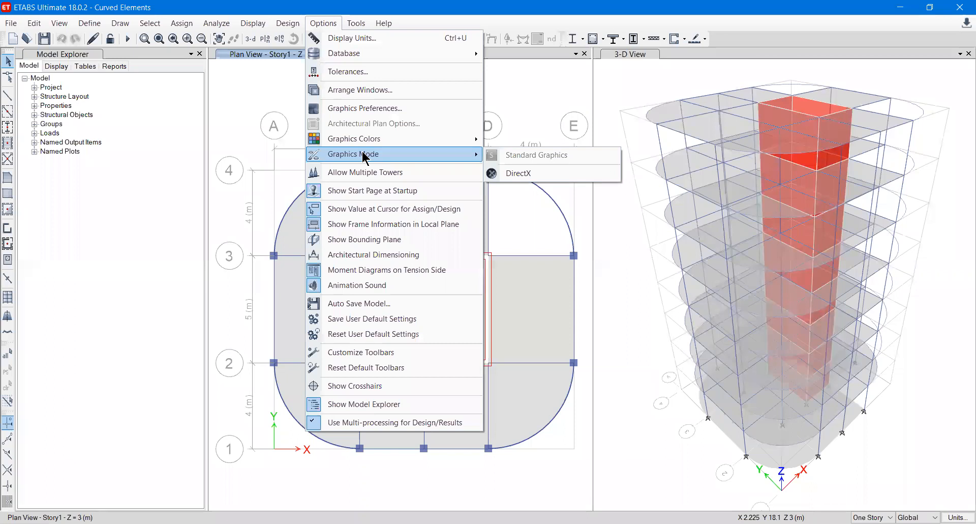
click(524, 175)
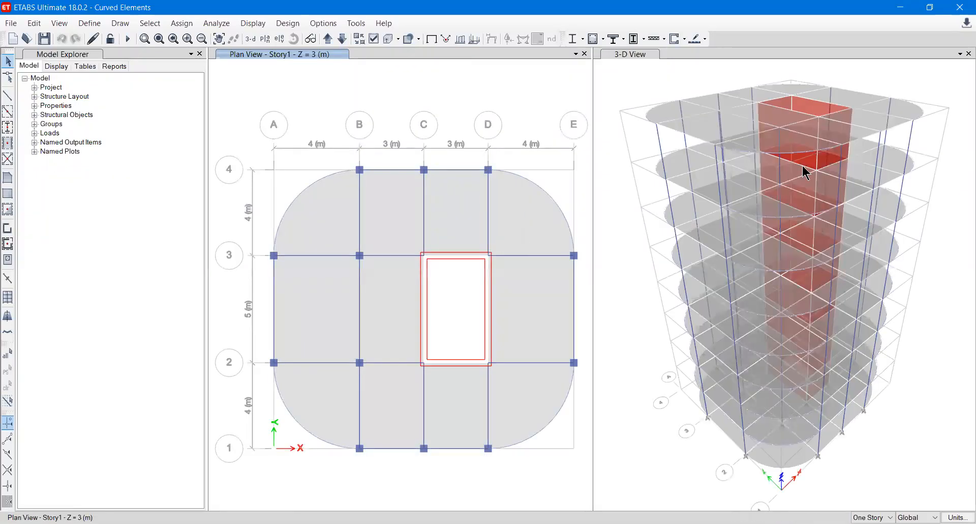
click(532, 222)
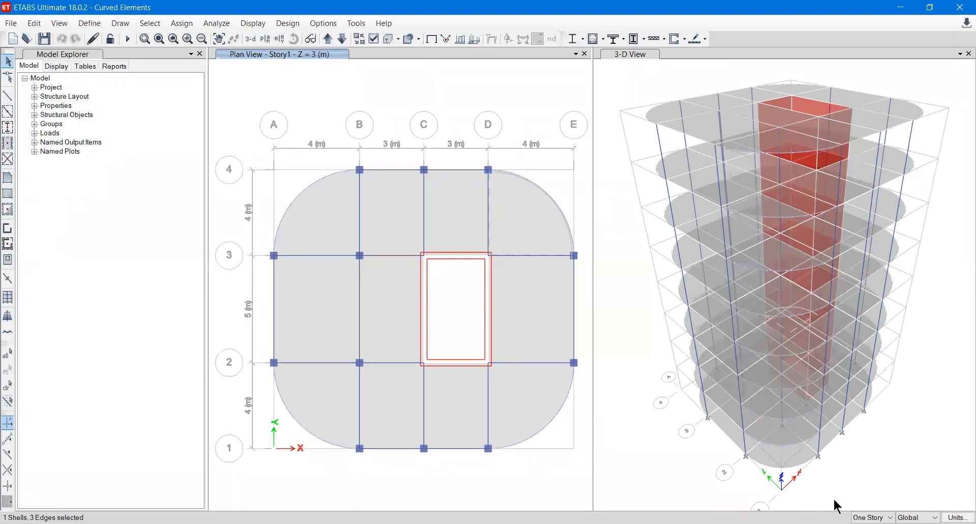
key(Escape)
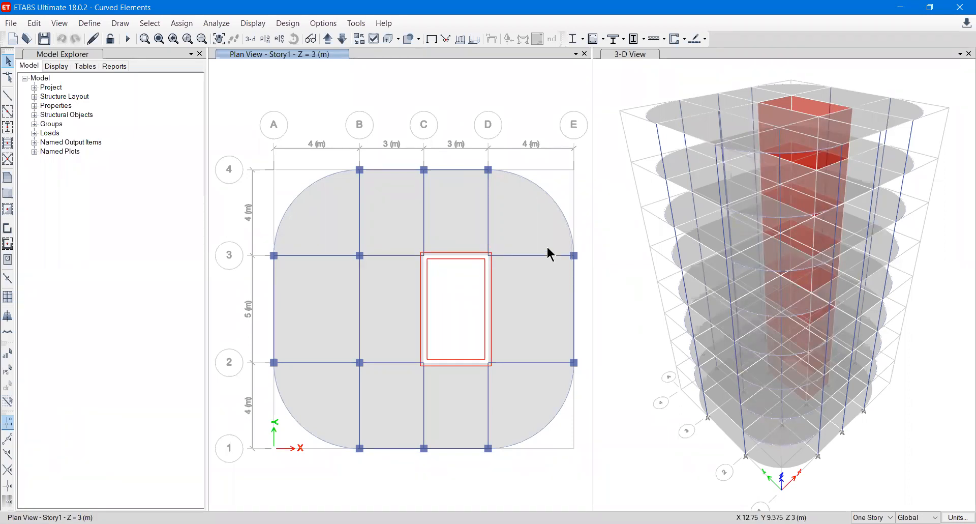
Orbit the 3-D model and show the plan and 3-D views extruded to examine the curved beams
shift+middle_drag(676, 328, 854, 346)
click(387, 39)
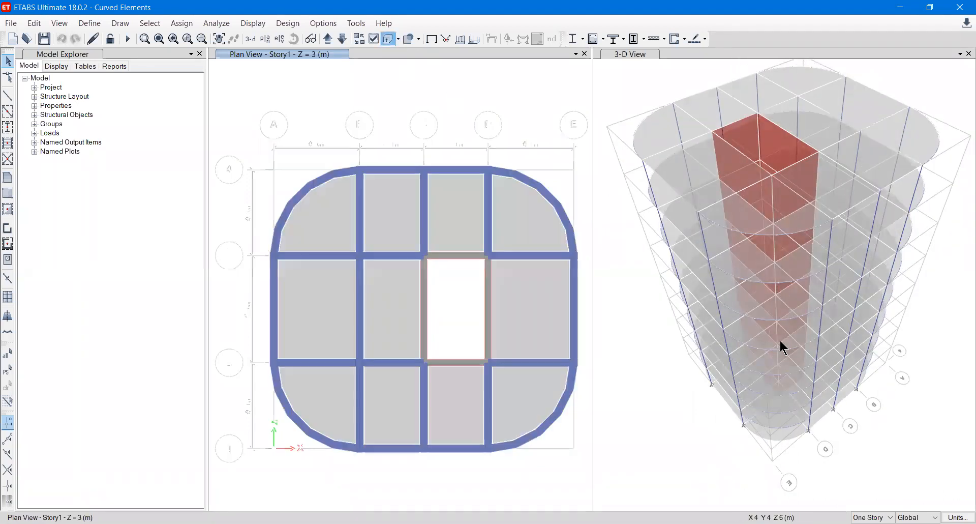
click(389, 42)
click(681, 375)
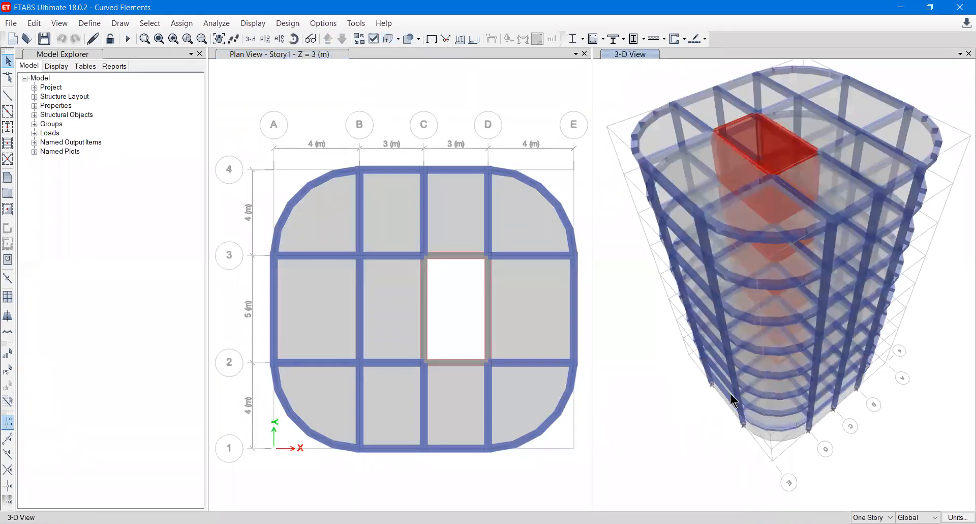
click(398, 38)
click(370, 38)
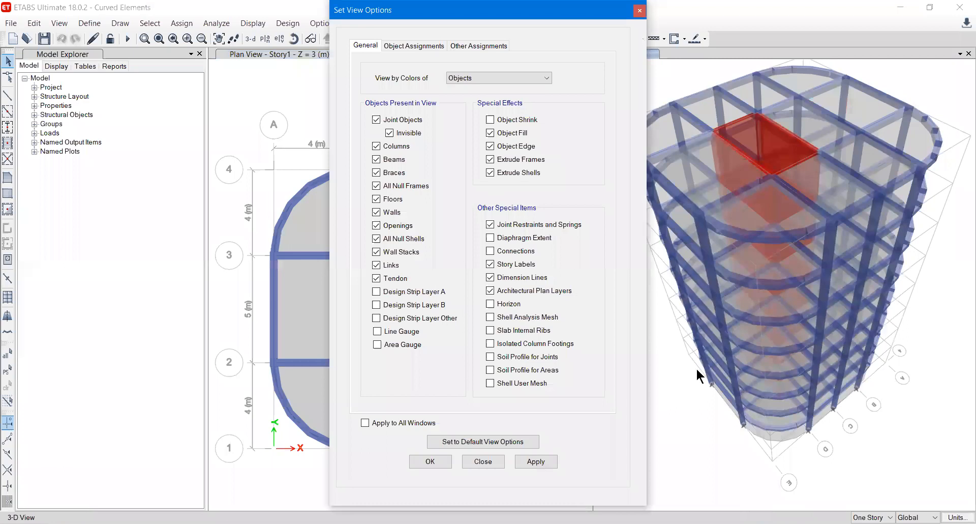
click(483, 461)
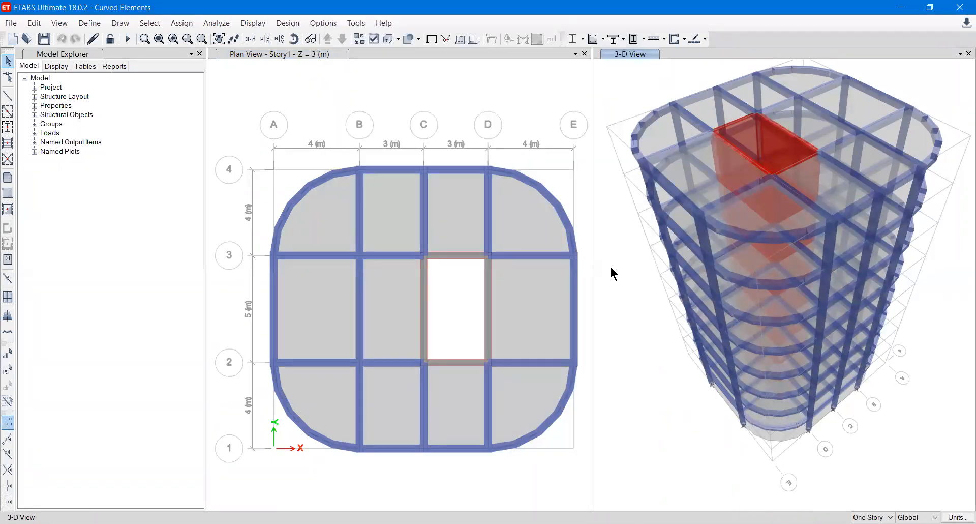
Turn off the extruded display in both views and restore the Standard Graphics mode
click(389, 38)
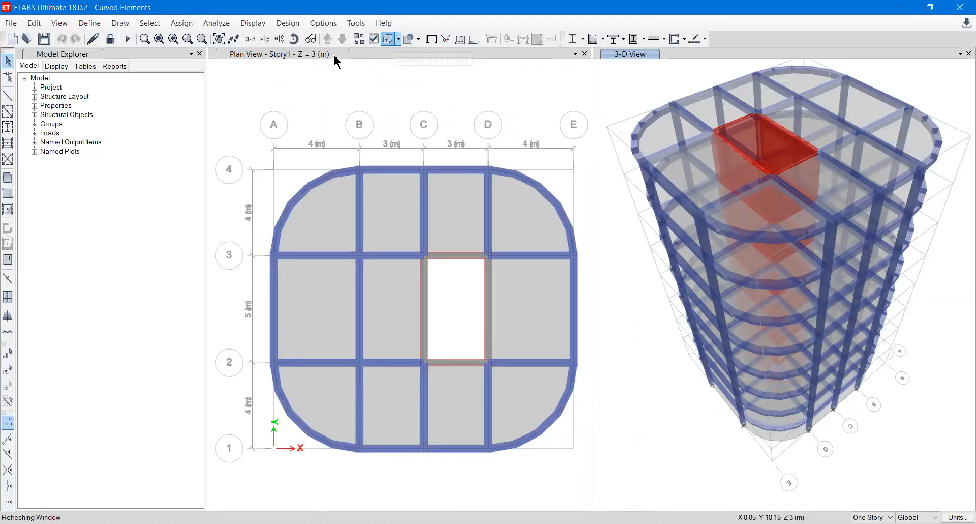
click(334, 55)
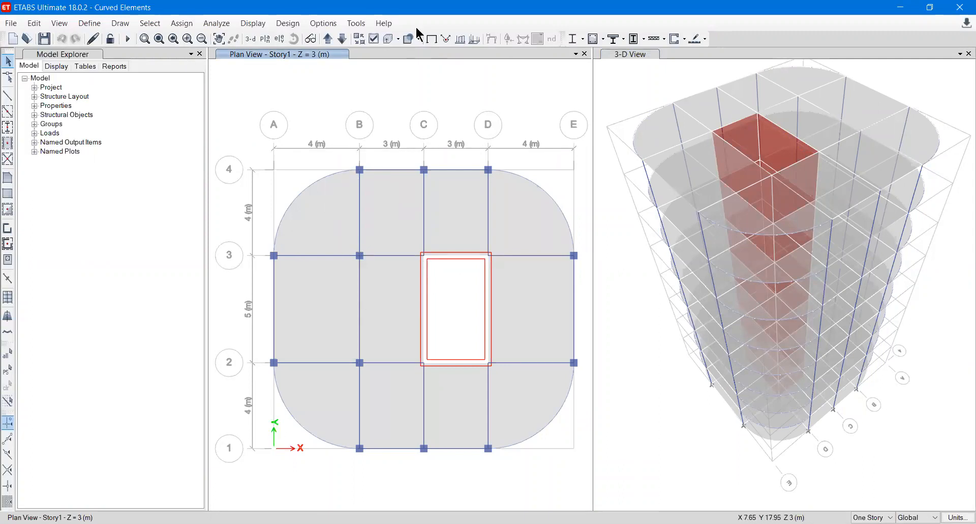
click(323, 23)
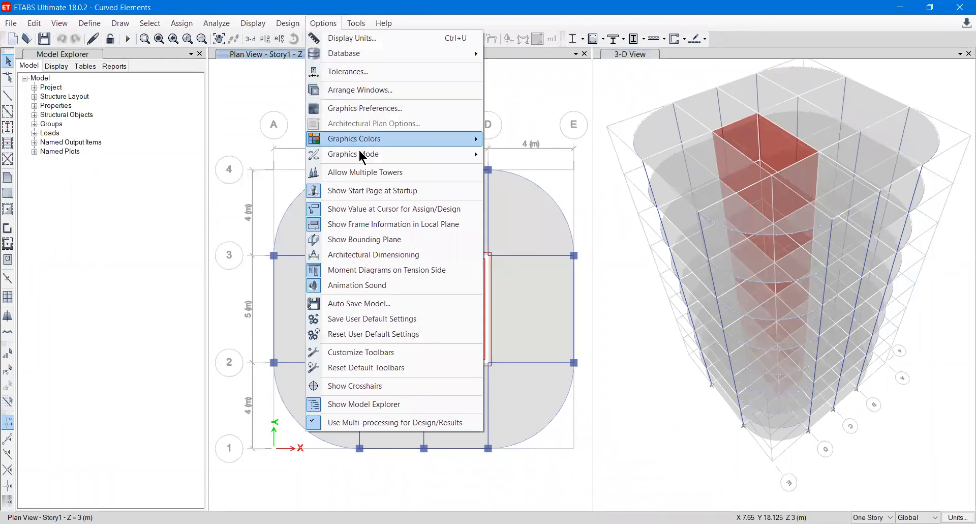
mouse_move(361, 154)
click(506, 157)
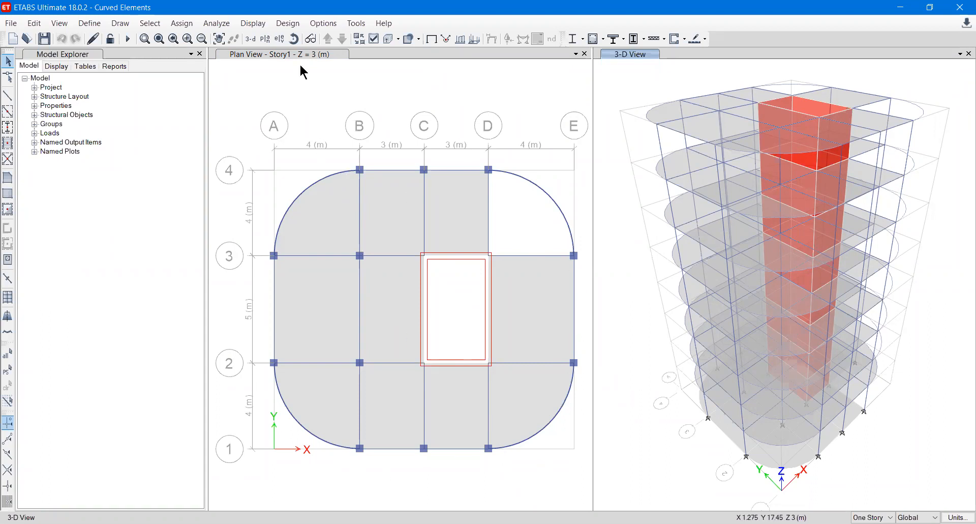
Start drawing walls in the Story1 plan with the Masonary Wall property
click(309, 53)
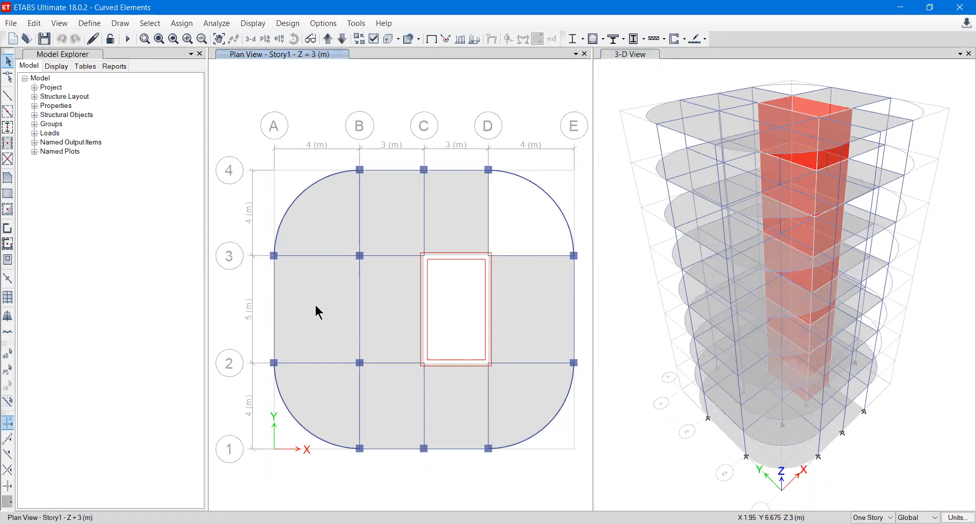
click(122, 26)
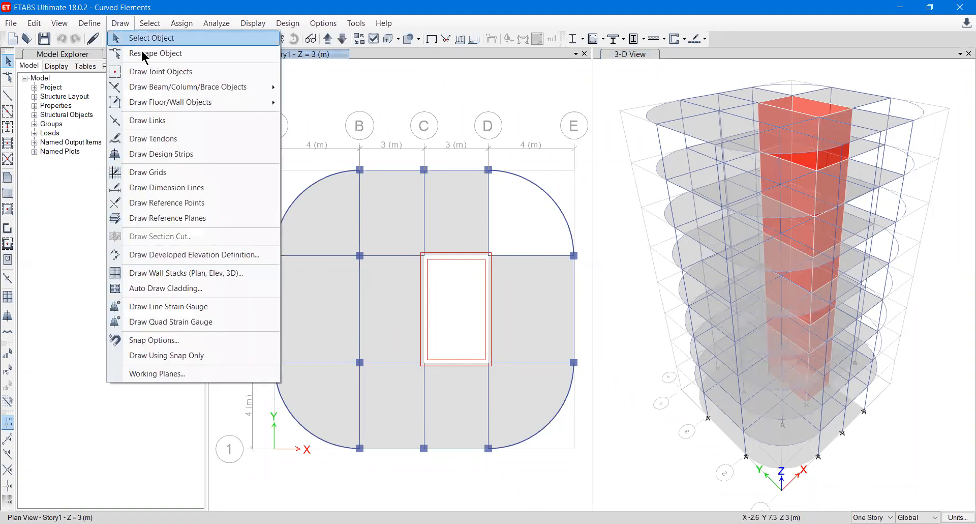
mouse_move(157, 108)
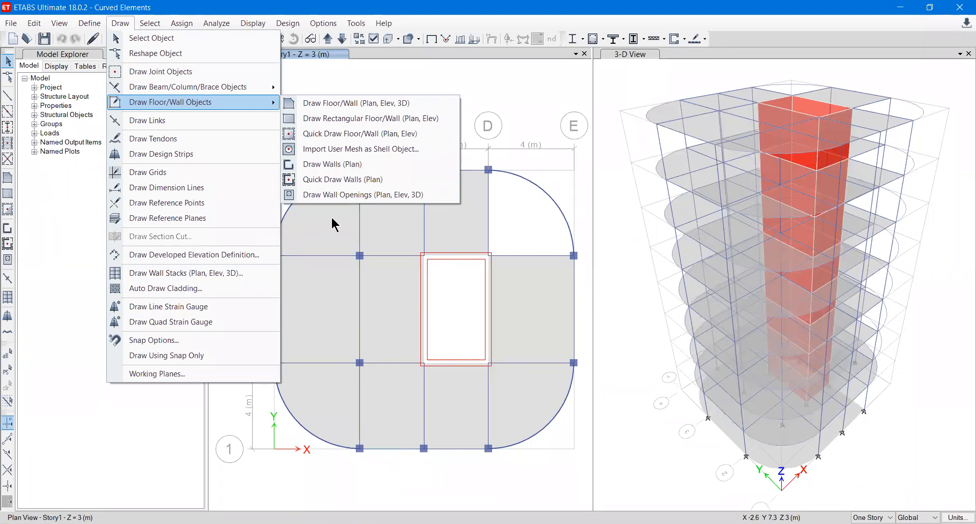
click(316, 173)
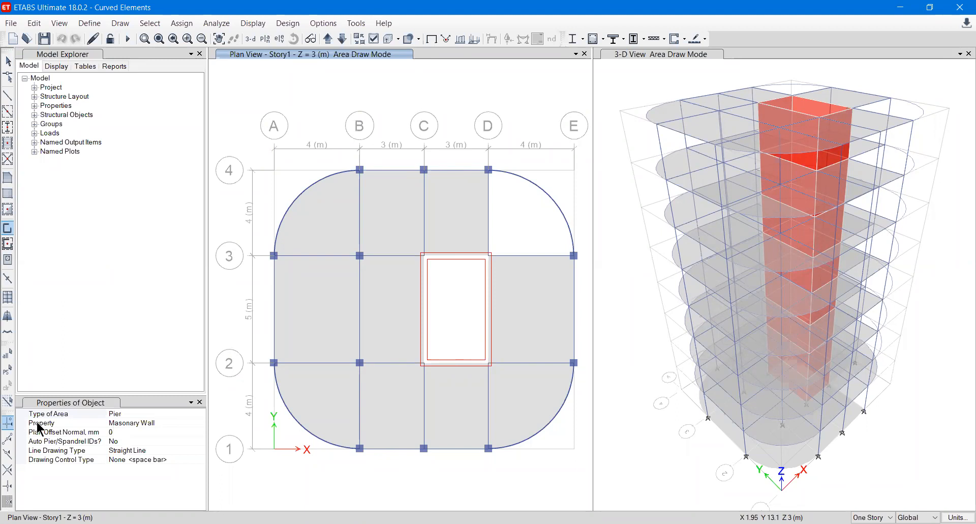
click(199, 424)
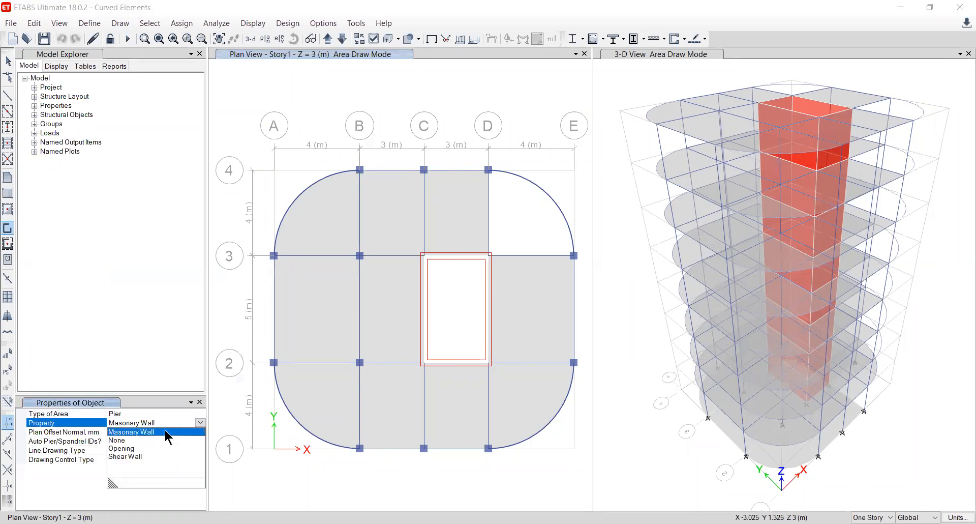
click(164, 429)
Draw a one-story curved wall using Arc (Center & 2 Points), centred on grid point B-3 and running from A-3 to B-4
scroll(355, 284, up, 3)
middle_drag(356, 320, 458, 301)
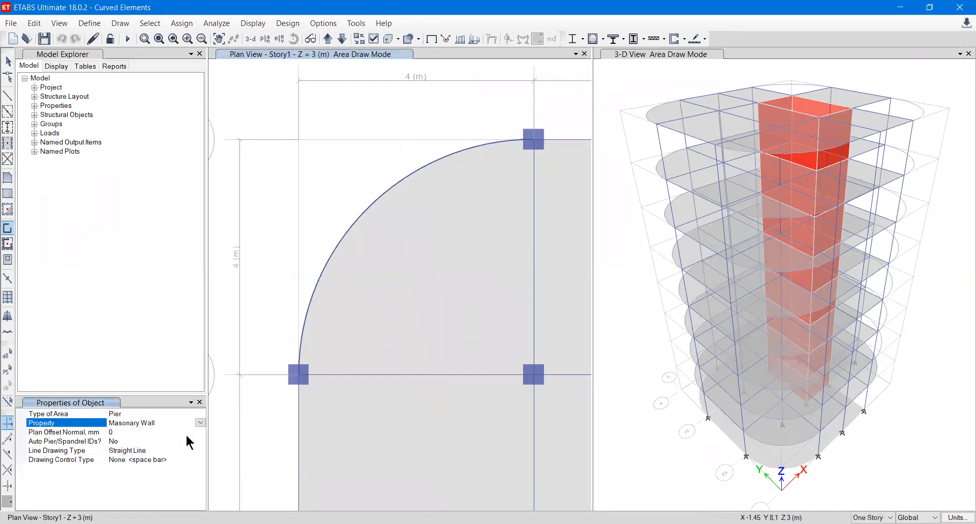
click(185, 450)
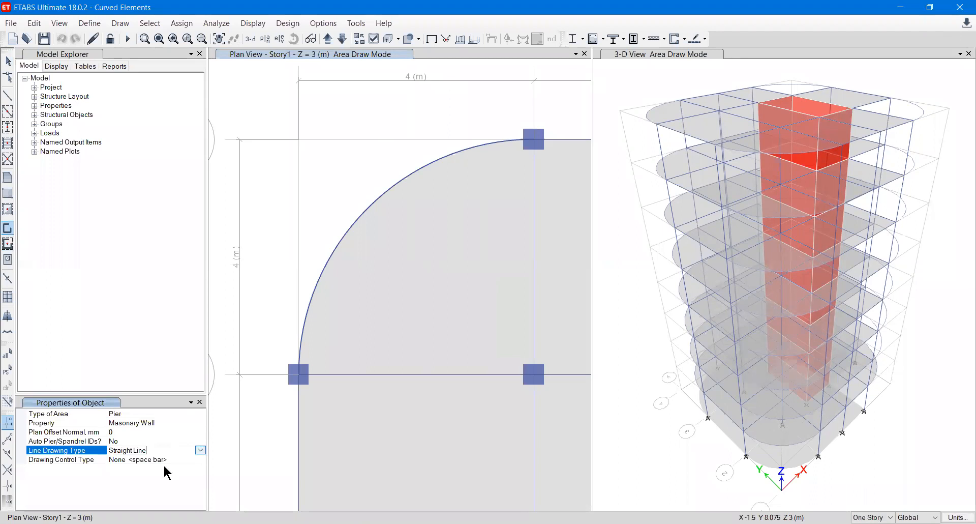
click(200, 450)
click(166, 468)
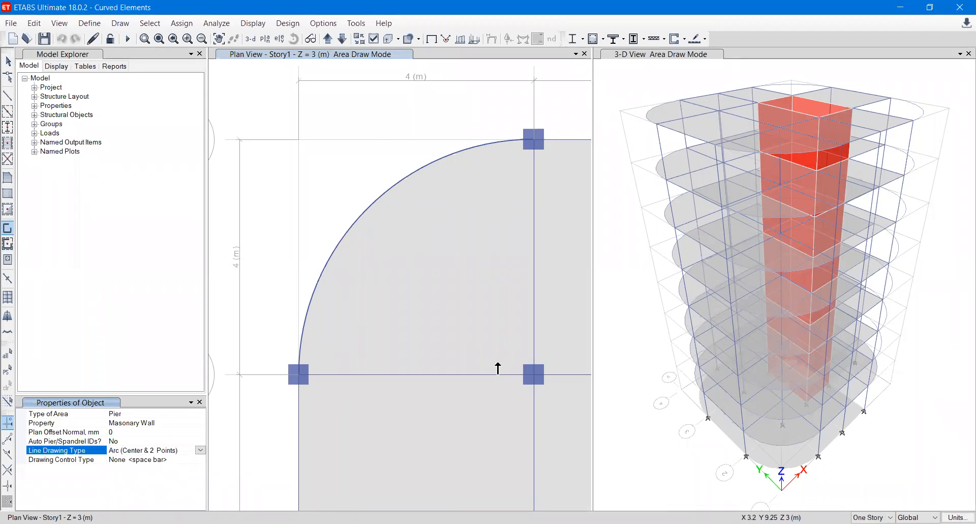
click(533, 374)
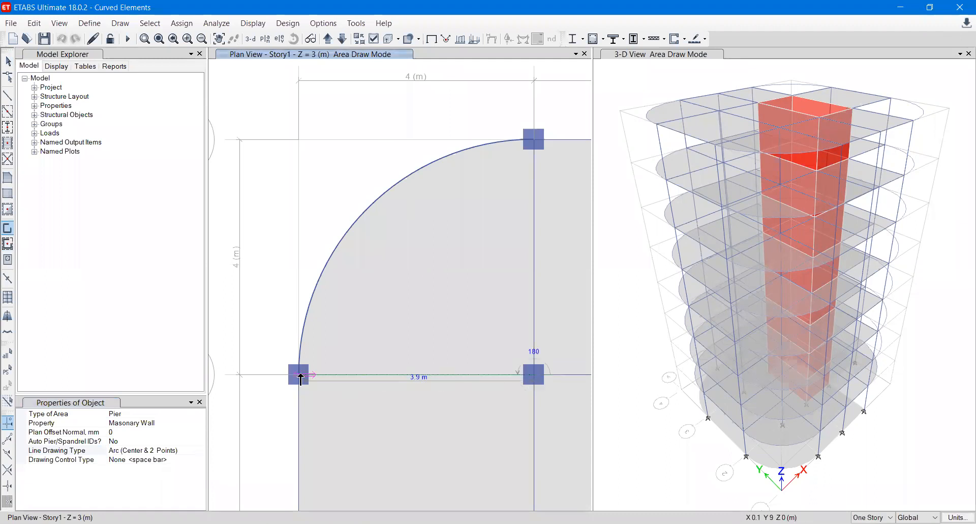
scroll(298, 378, up, 2)
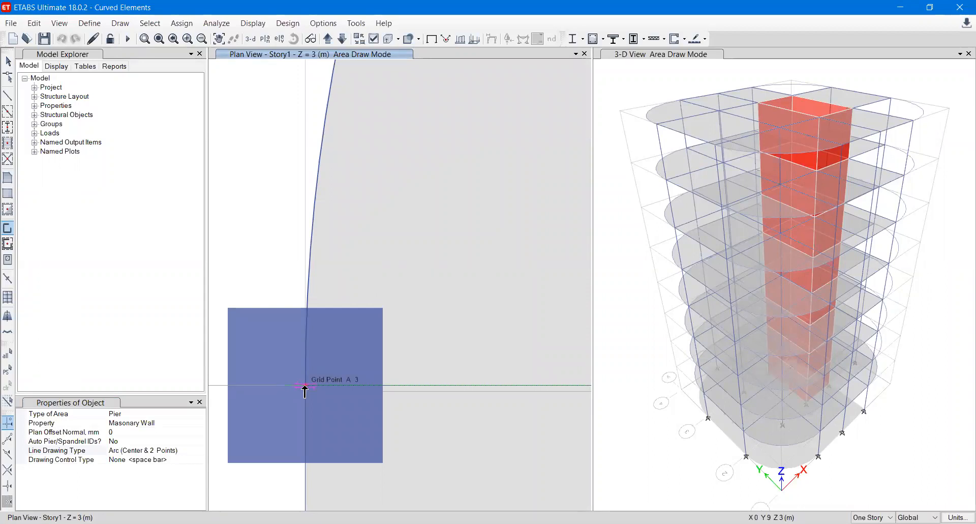
scroll(323, 295, down, 4)
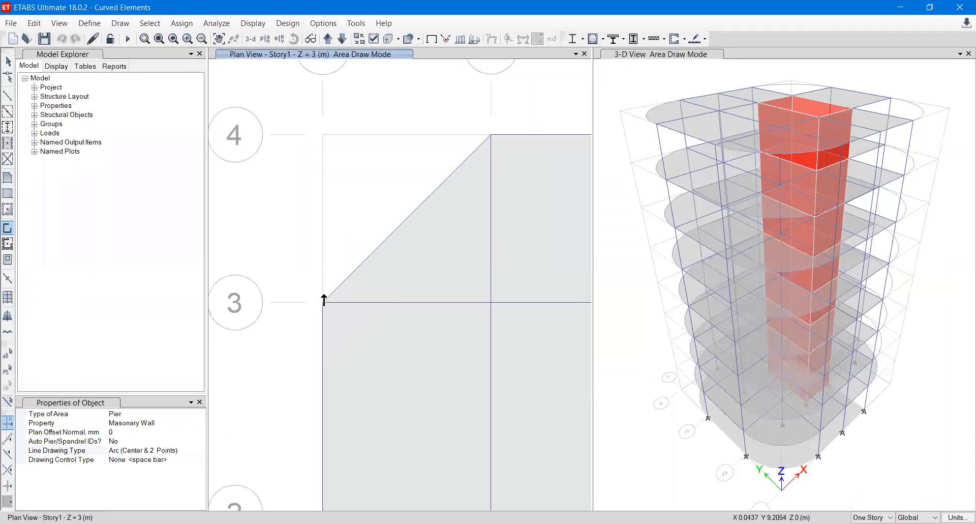
scroll(324, 295, up, 2)
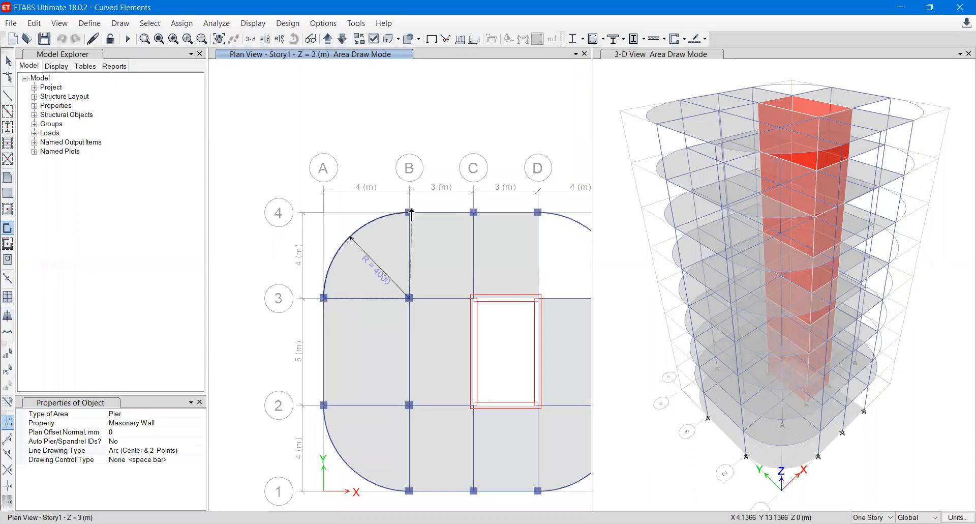
scroll(366, 277, up, 4)
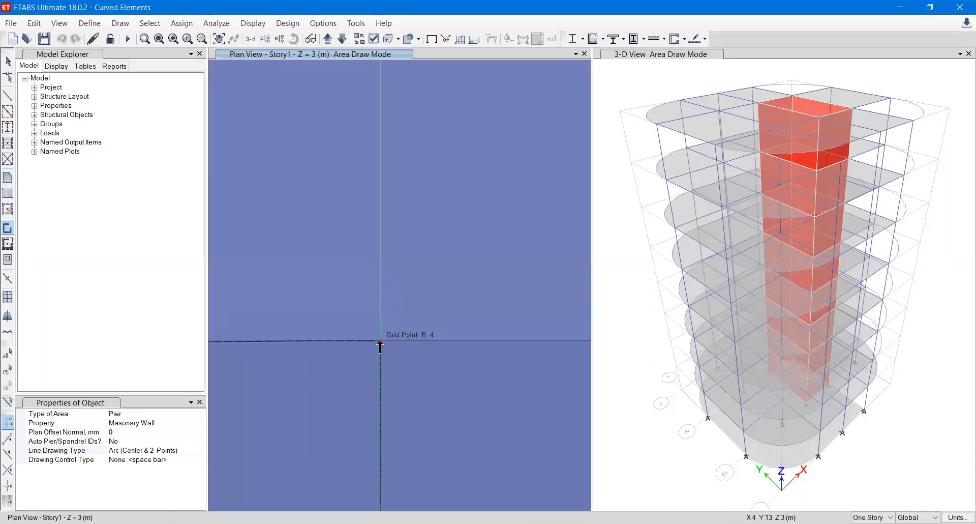
double_click(380, 341)
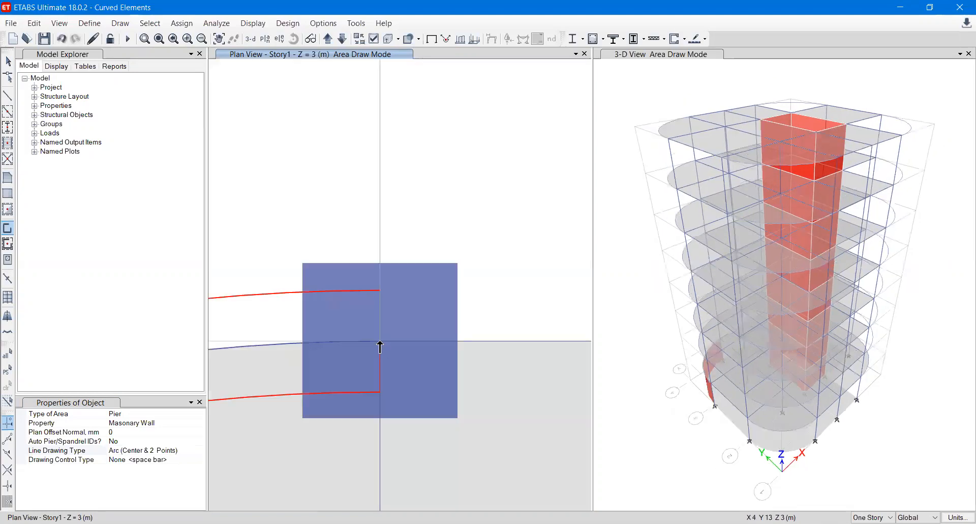
Undo the one-story curved wall and set the drawing scope to All Stories
scroll(381, 342, down, 5)
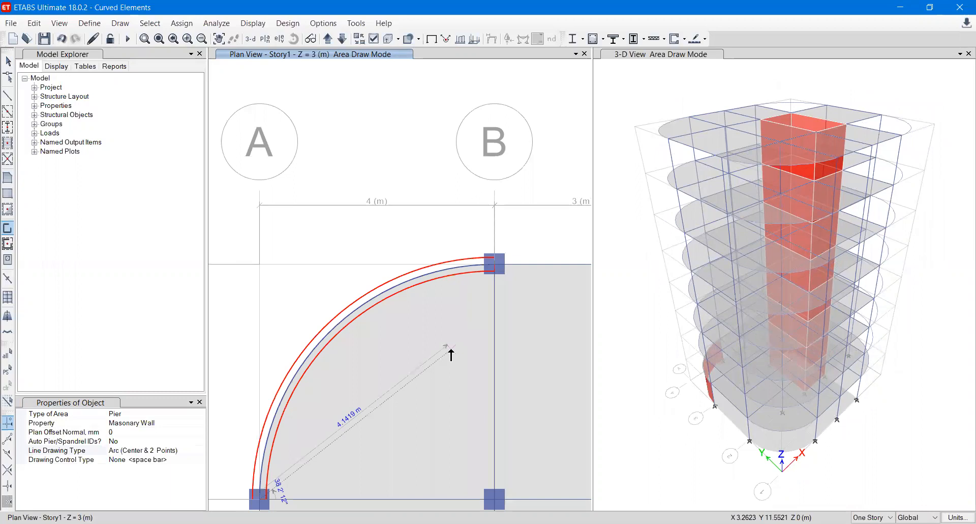
key(Escape)
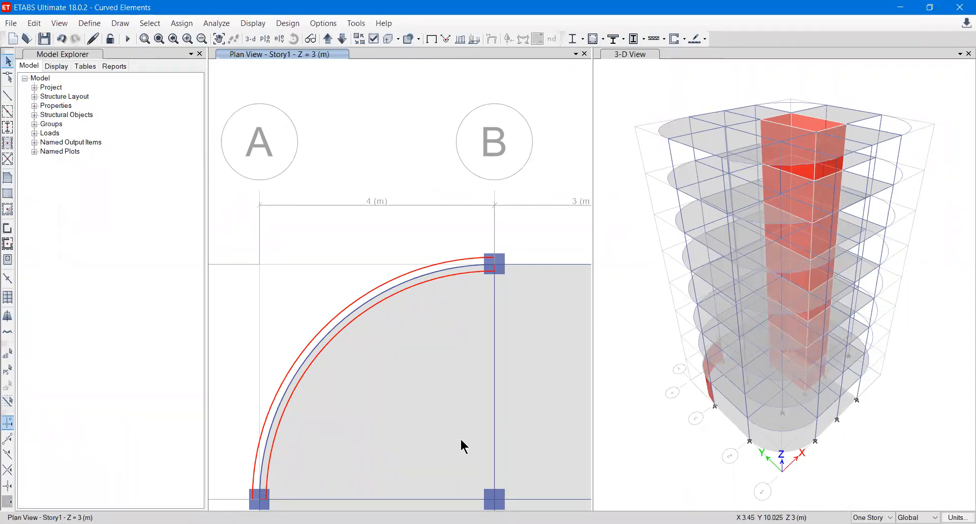
middle_drag(460, 444, 458, 339)
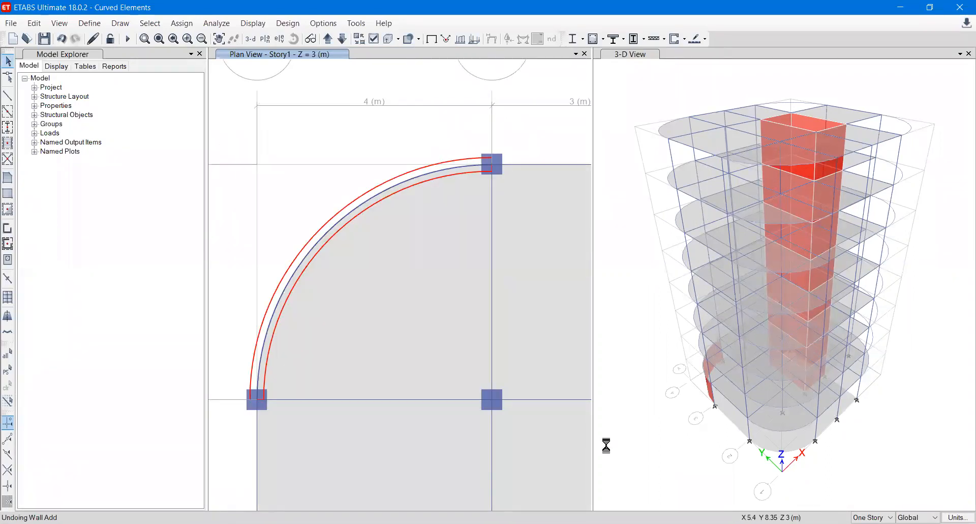
key(ctrl+z)
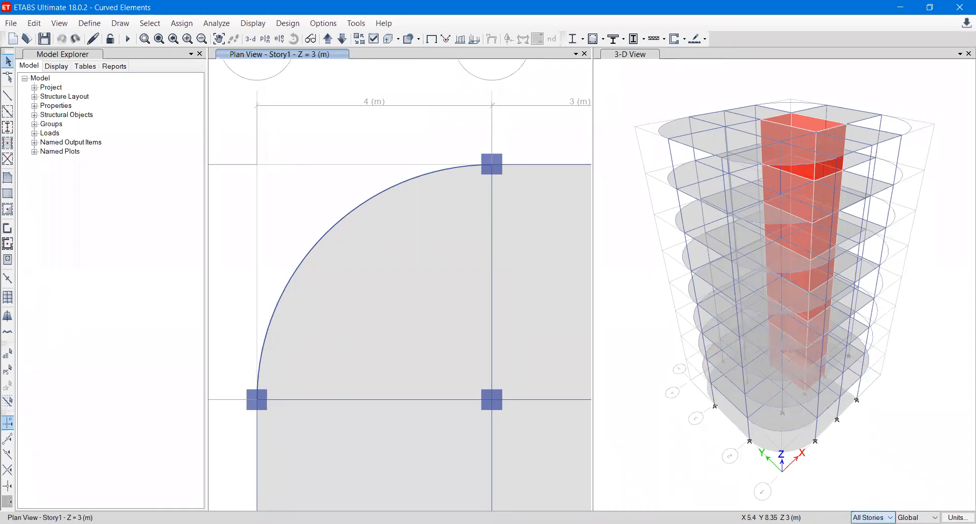
Draw an all-stories curved Masonary Wall with Arc (Center & 2 Points), centred on grid point B-3 and running from A-3 to B-4
click(7, 228)
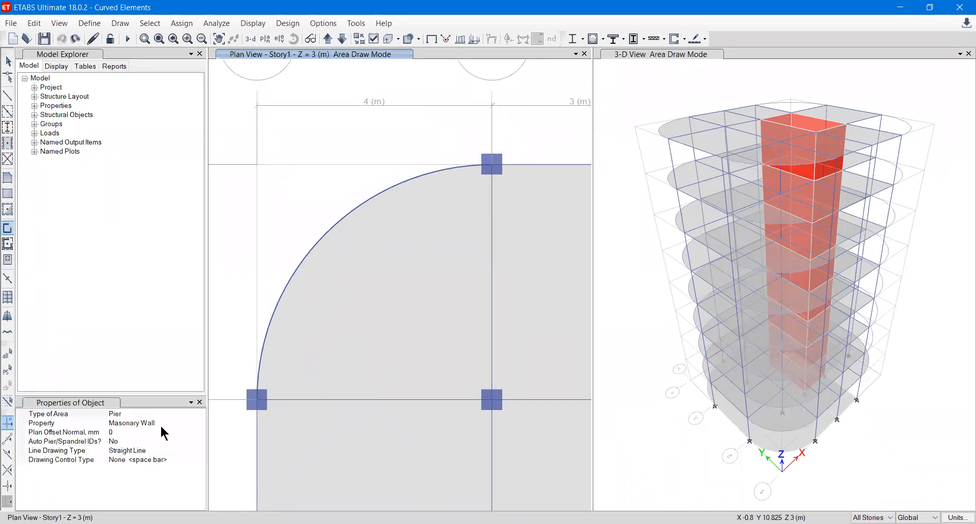
click(167, 451)
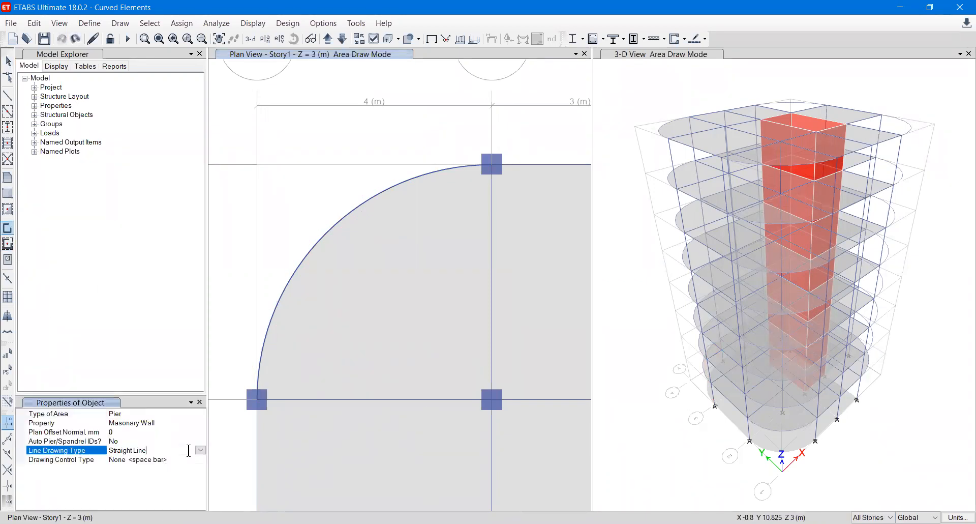
click(151, 465)
click(492, 399)
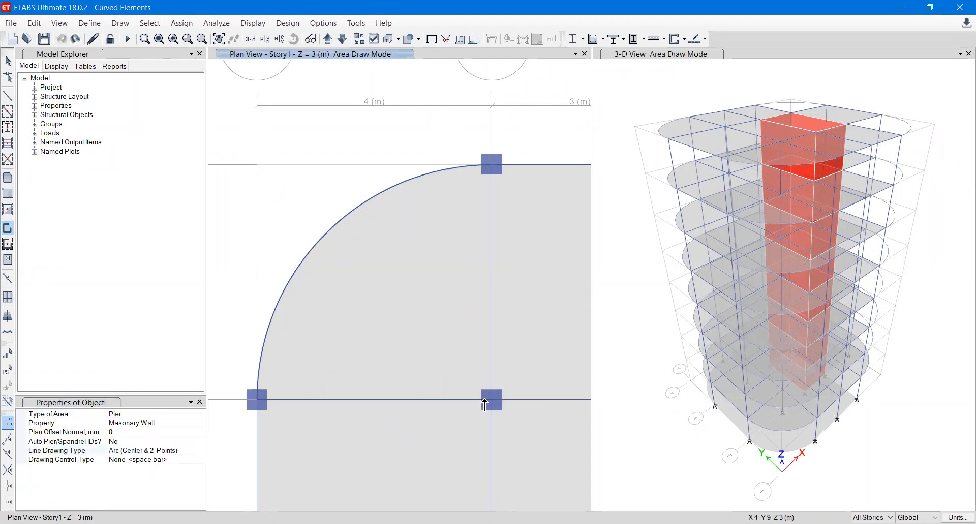
click(256, 403)
scroll(493, 164, up, 5)
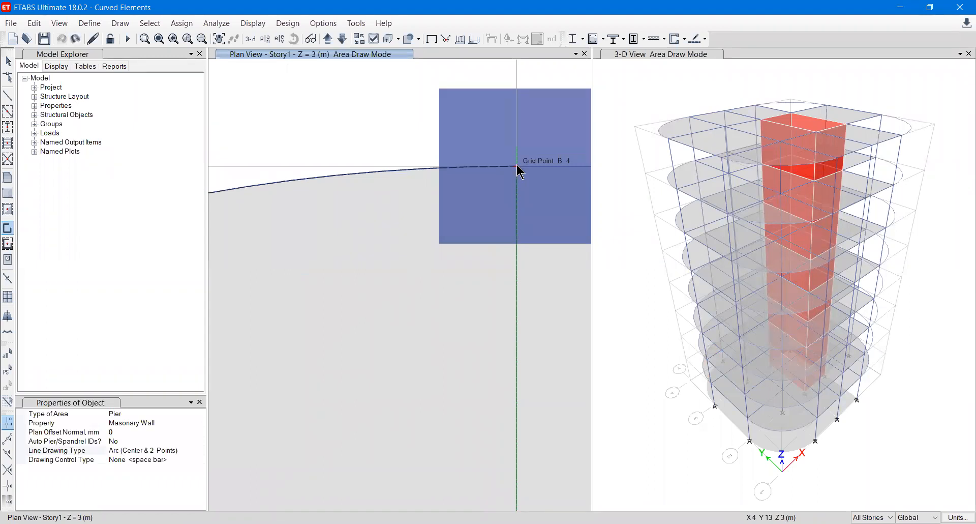
click(517, 163)
Draw a curved Masonary Wall on all stories, centred on grid point D-3 and running from D-4 to E-3
scroll(517, 165, down, 5)
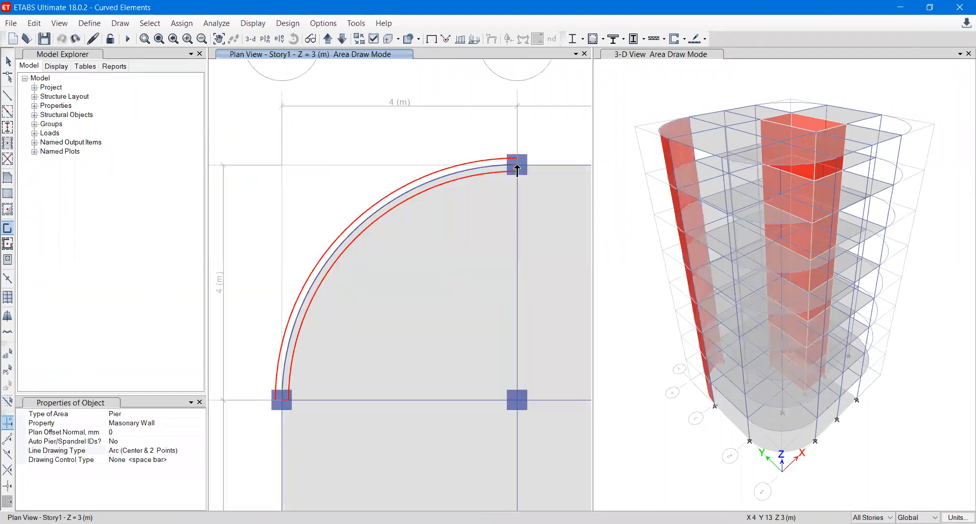
scroll(537, 252, down, 5)
middle_drag(543, 257, 317, 243)
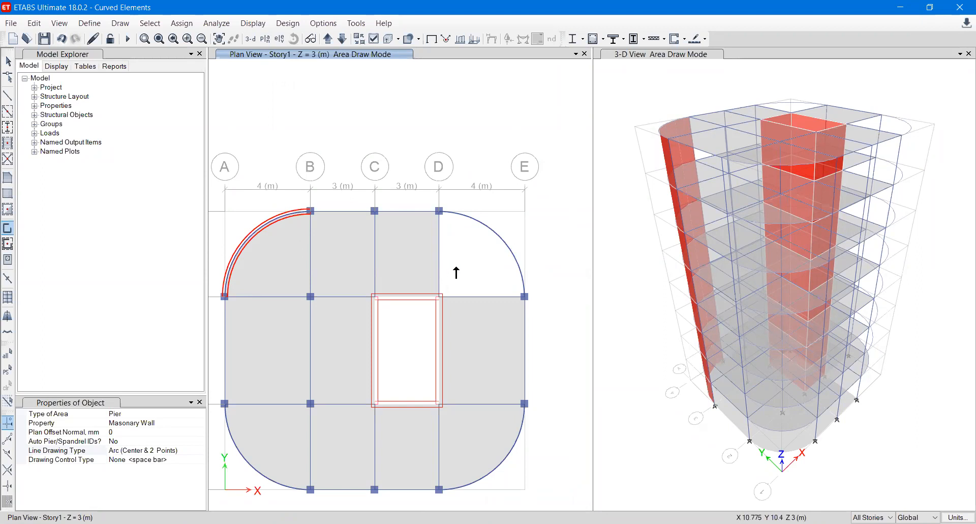
scroll(456, 273, up, 5)
click(408, 349)
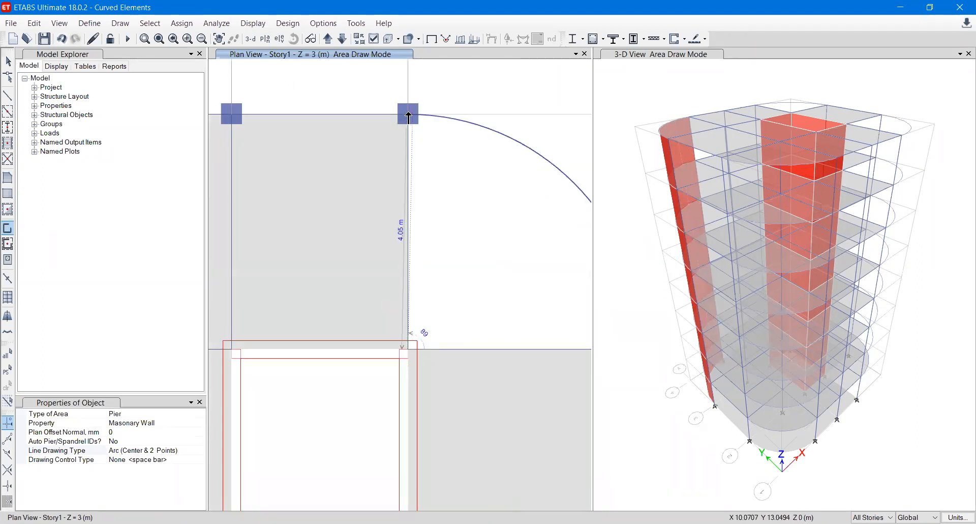
scroll(409, 117, up, 5)
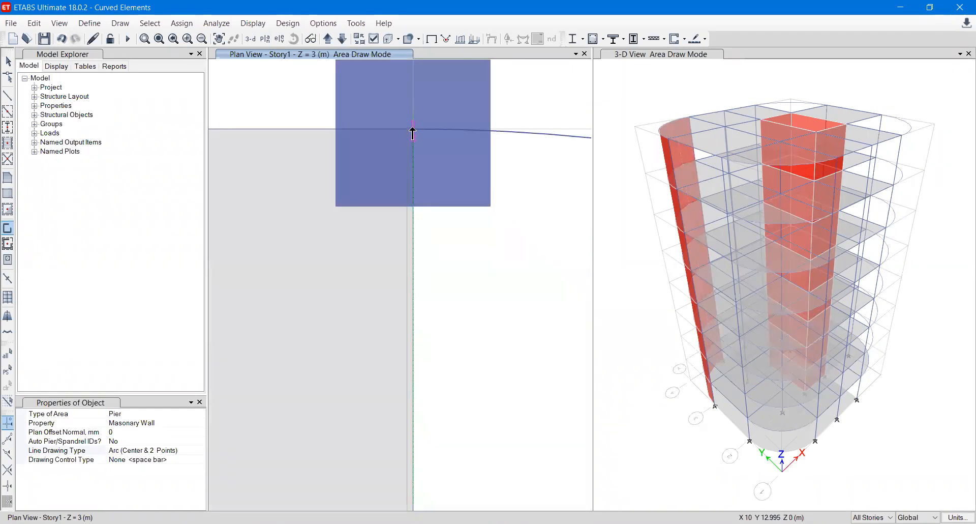
scroll(412, 133, down, 5)
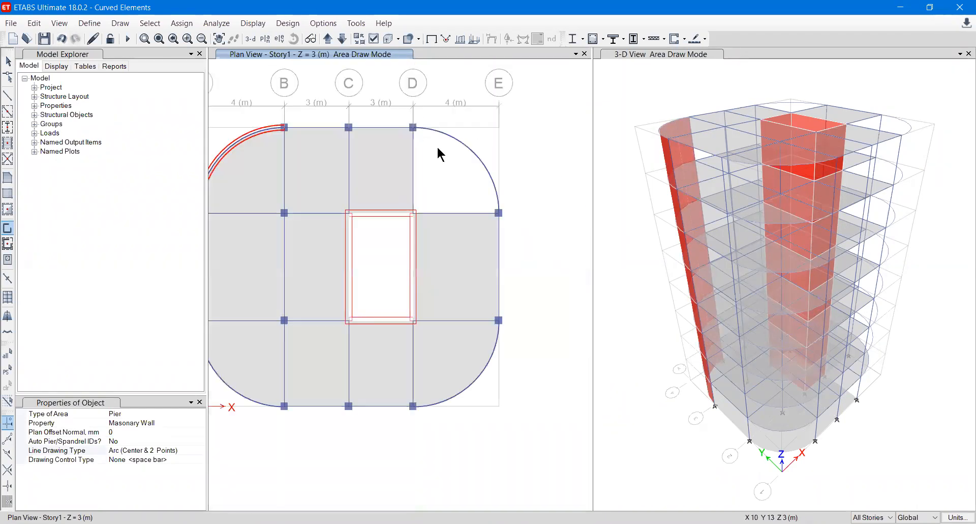
scroll(497, 210, up, 5)
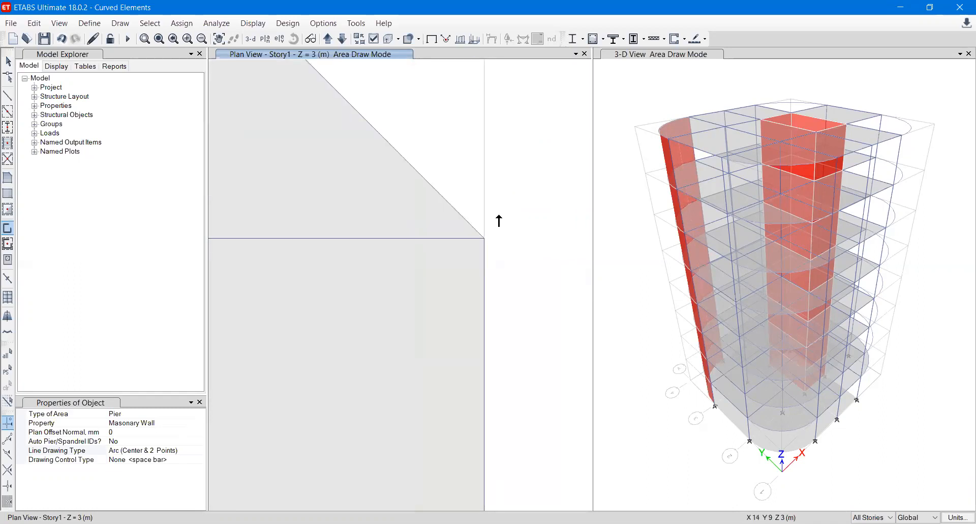
middle_drag(488, 234, 458, 279)
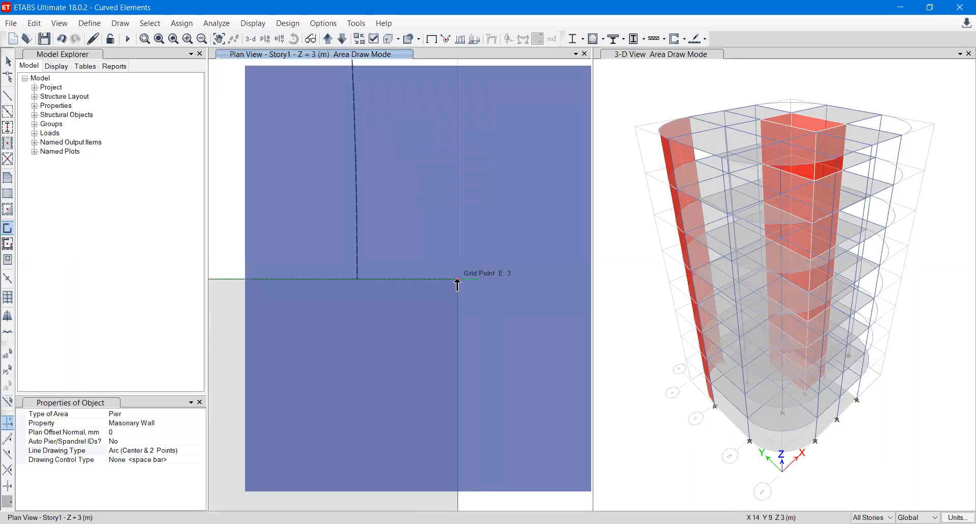
click(458, 279)
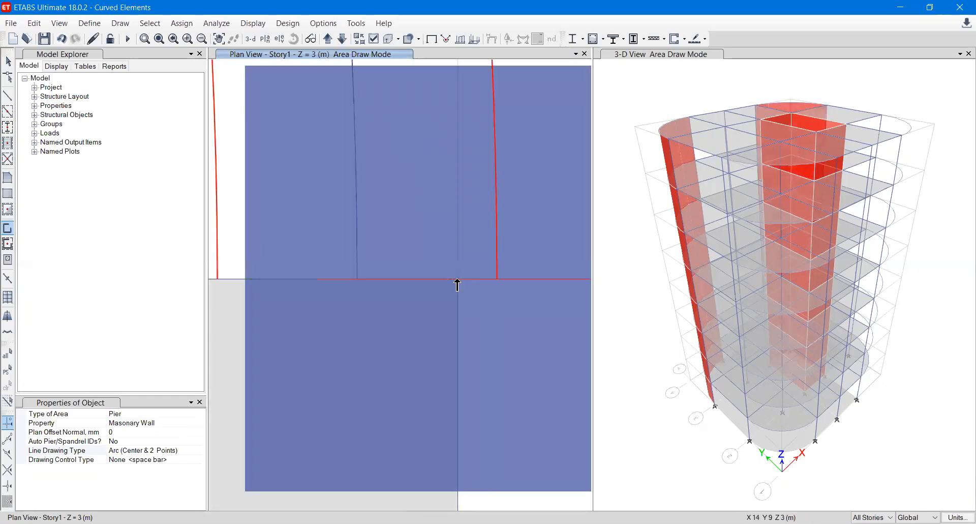
Draw a curved Masonary Wall on all stories, centred on grid point D-2 and running from D-1 to E-2
scroll(457, 279, down, 5)
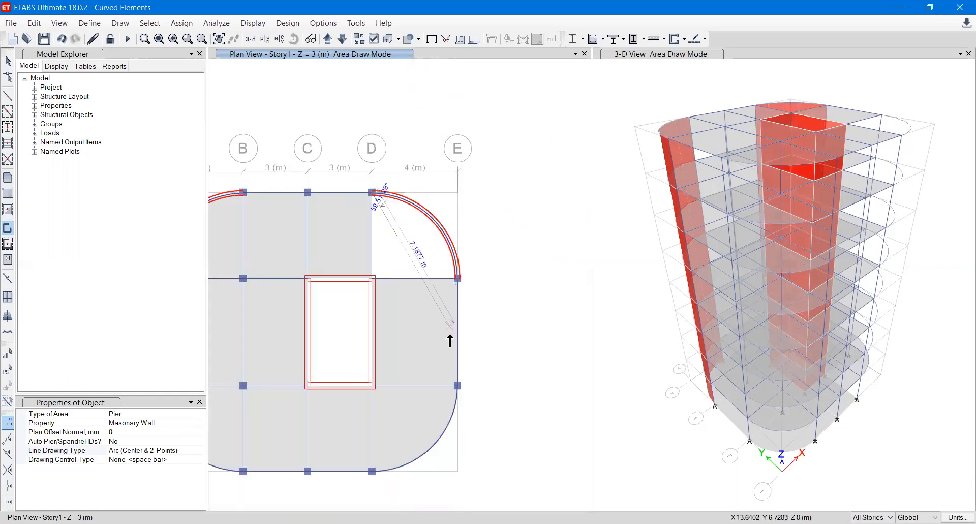
middle_drag(449, 377, 505, 208)
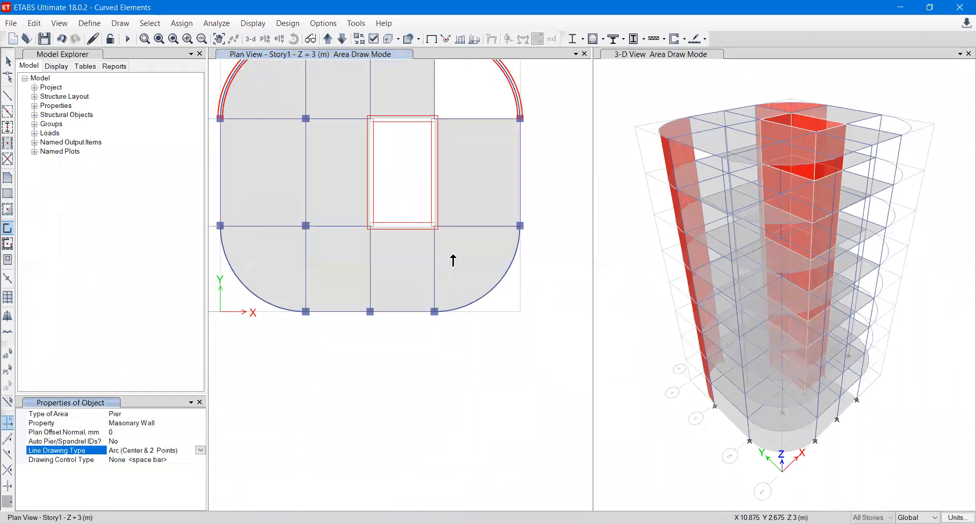
scroll(452, 259, up, 3)
click(399, 178)
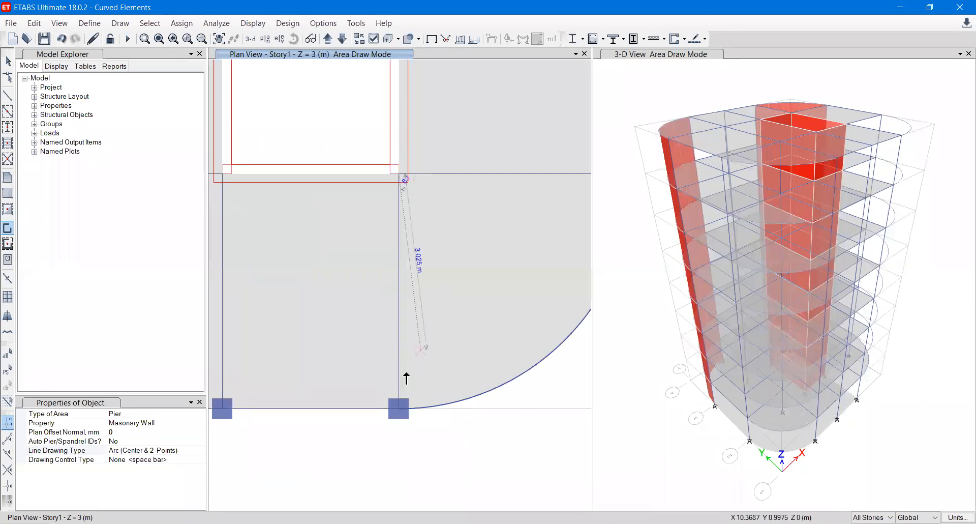
scroll(399, 408, up, 3)
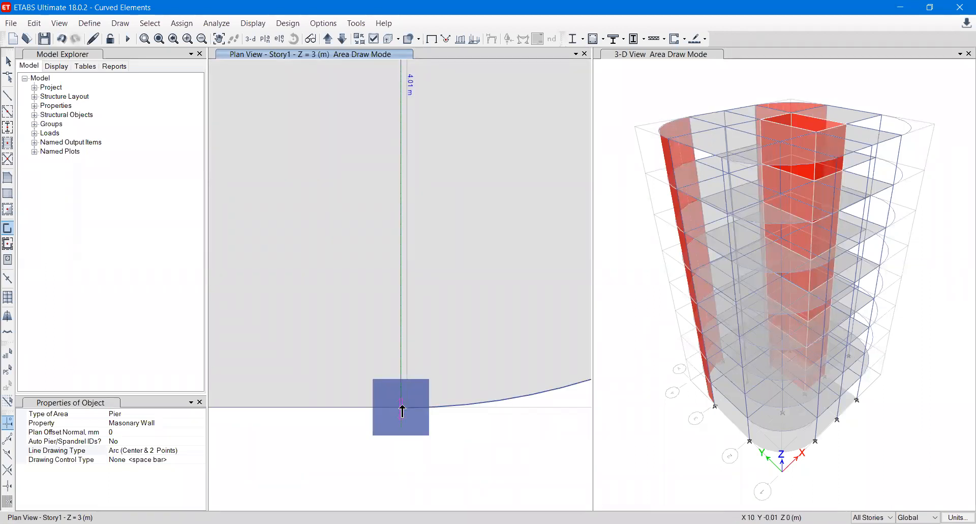
scroll(402, 410, up, 3)
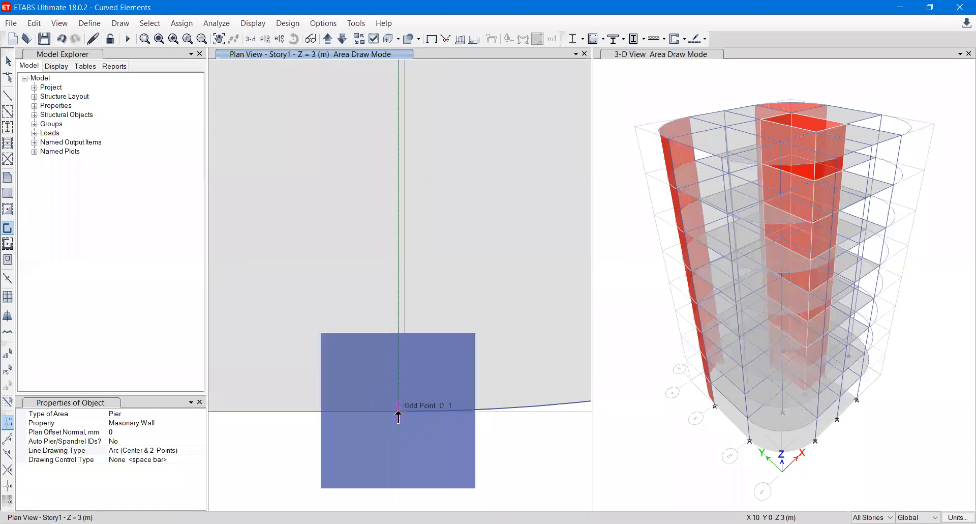
click(398, 411)
scroll(399, 411, down, 5)
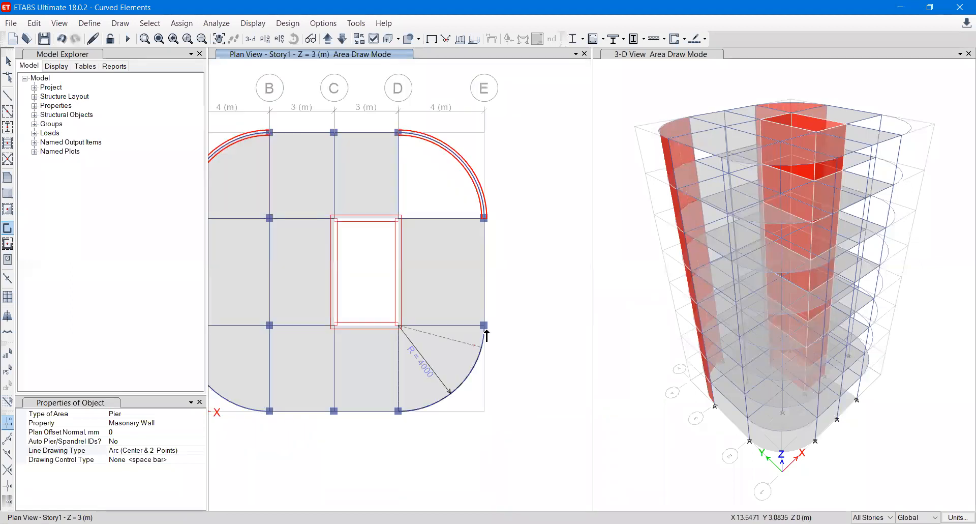
scroll(486, 329, up, 6)
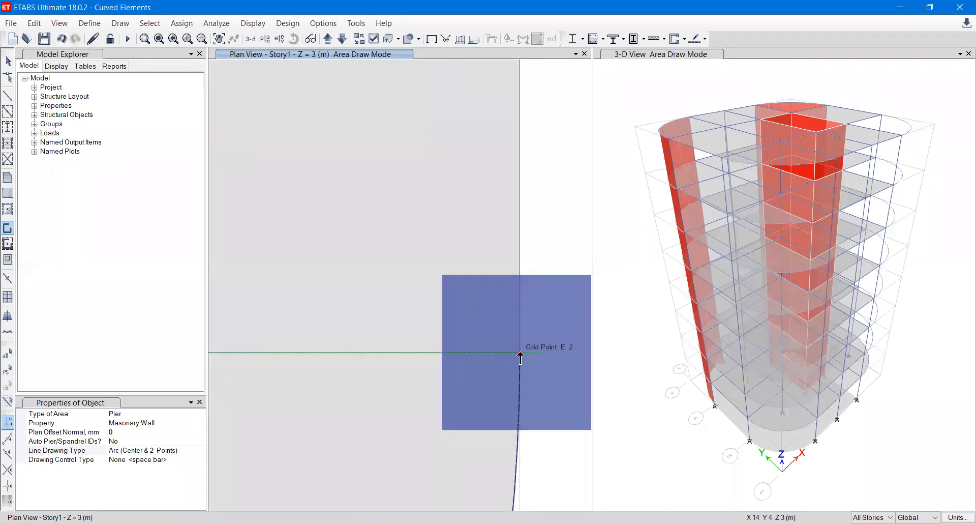
click(520, 352)
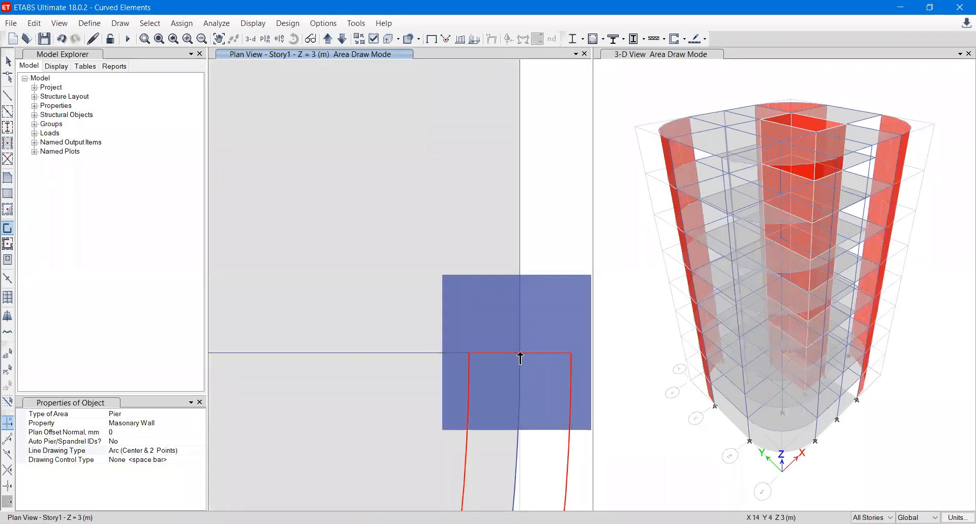
Draw a curved Masonary Wall on all stories, centred on grid point B-2 and running from A-2 to B-1, and end wall drawing
scroll(520, 357, down, 8)
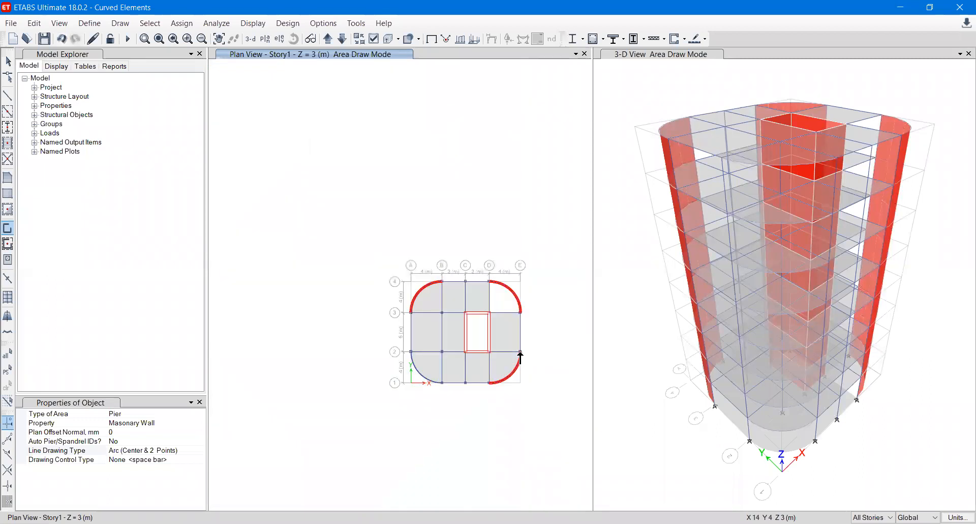
scroll(422, 365, up, 8)
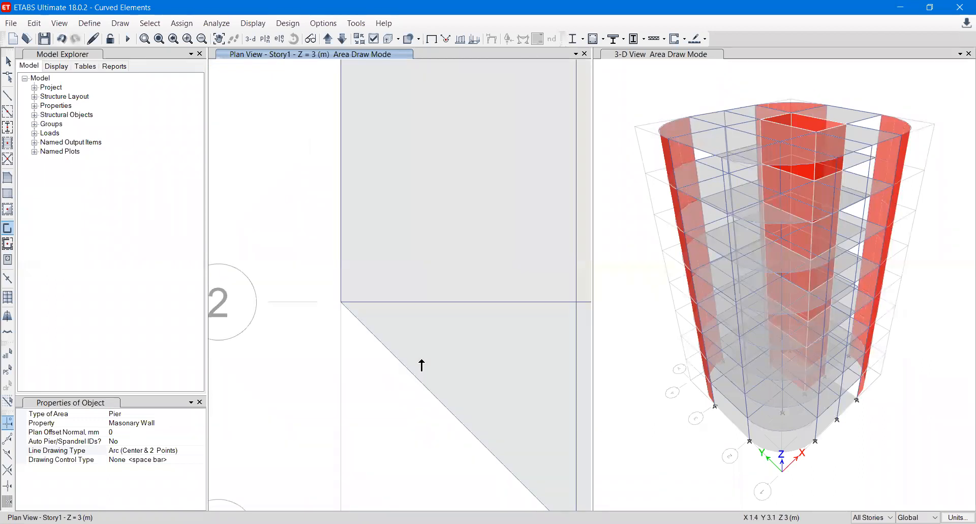
click(576, 307)
scroll(341, 302, up, 3)
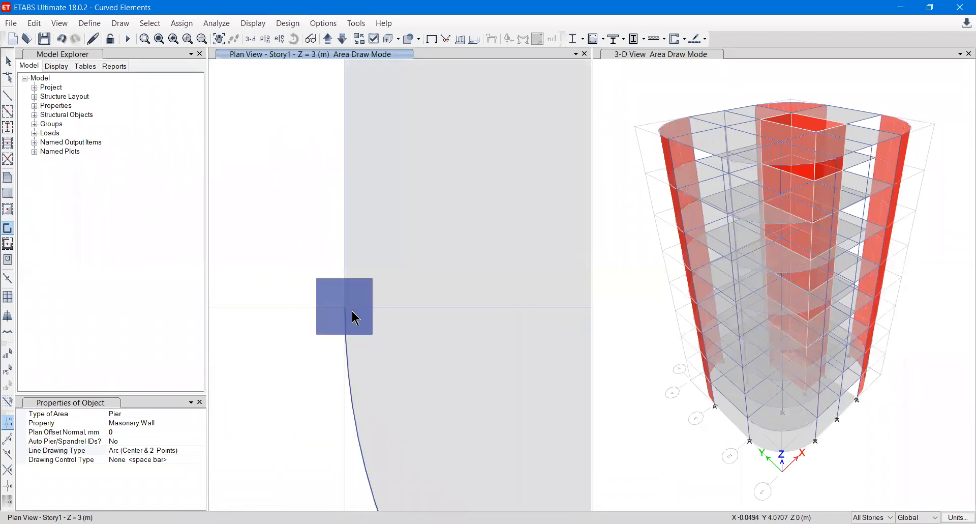
click(344, 307)
scroll(344, 307, down, 5)
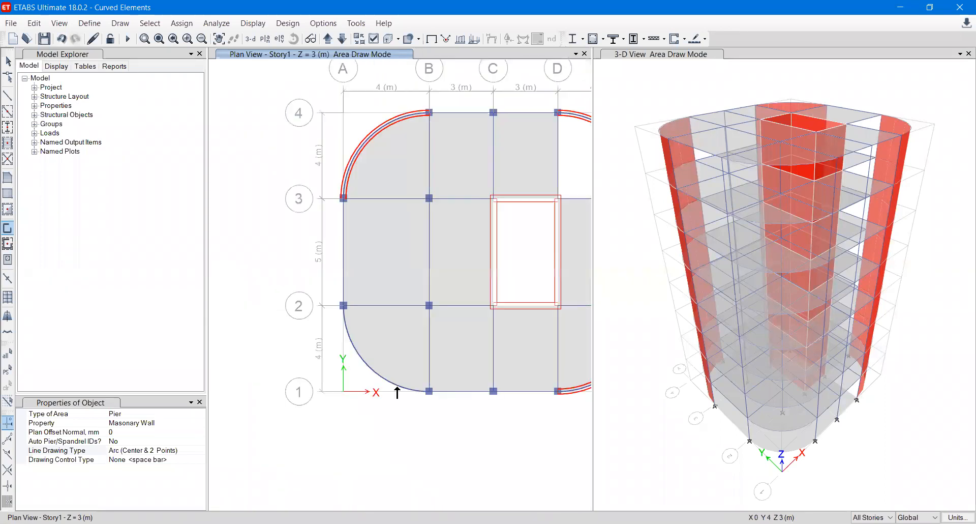
scroll(432, 394, up, 8)
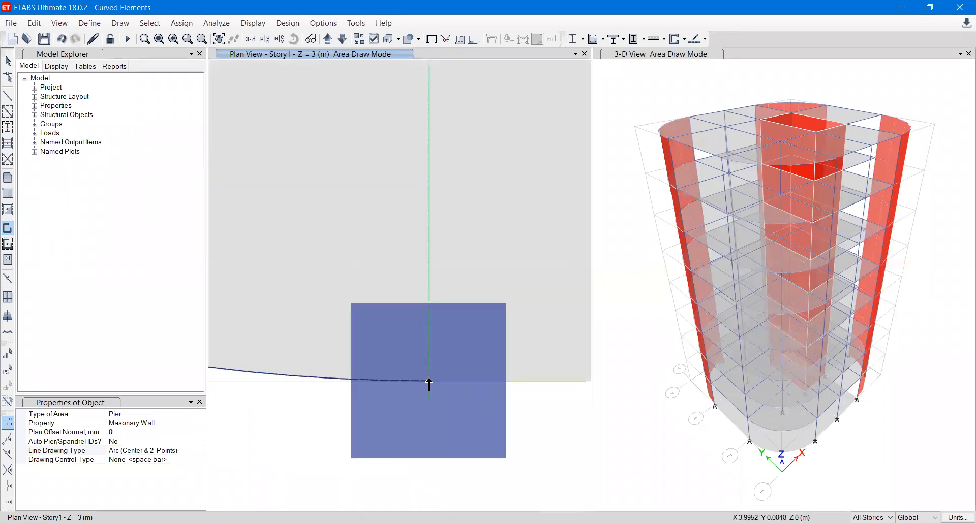
click(429, 380)
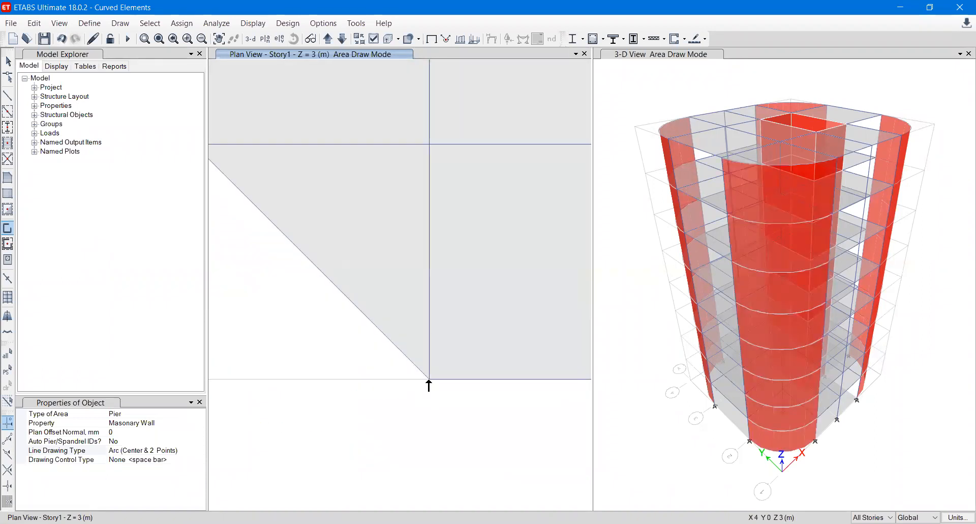
scroll(429, 385, down, 6)
key(Escape)
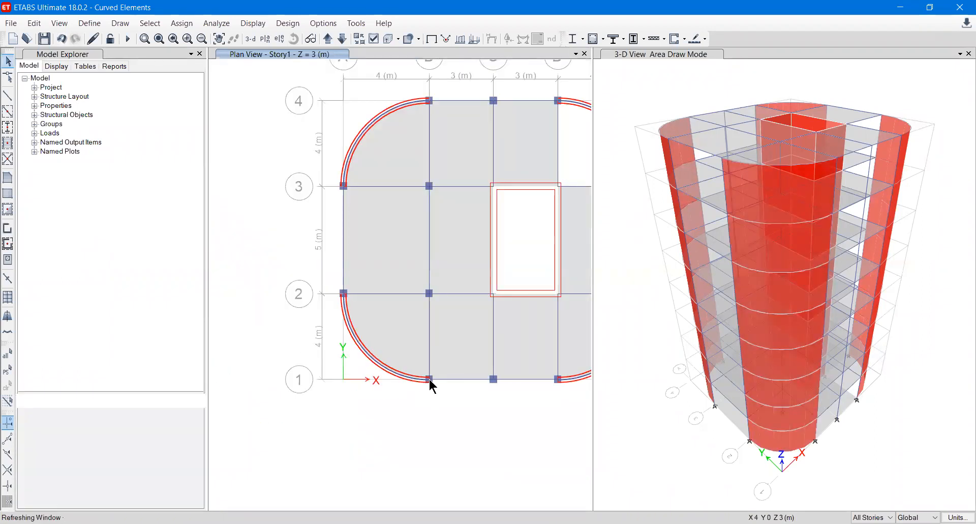
Draw a straight Masonary Wall on all stories from grid point B-4 to D-4
mouse_move(467, 384)
middle_down()
mouse_move(417, 401)
mouse_move(391, 397)
middle_up()
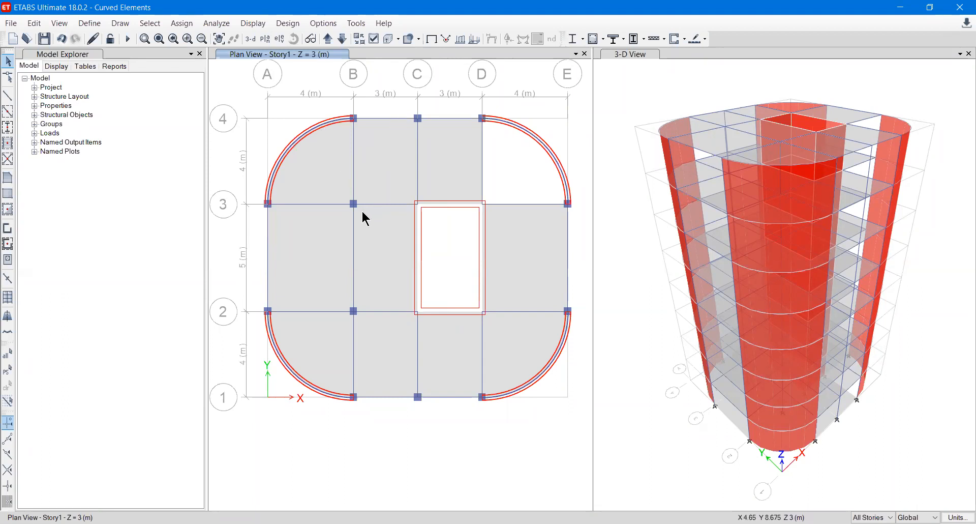
middle_drag(431, 291, 412, 322)
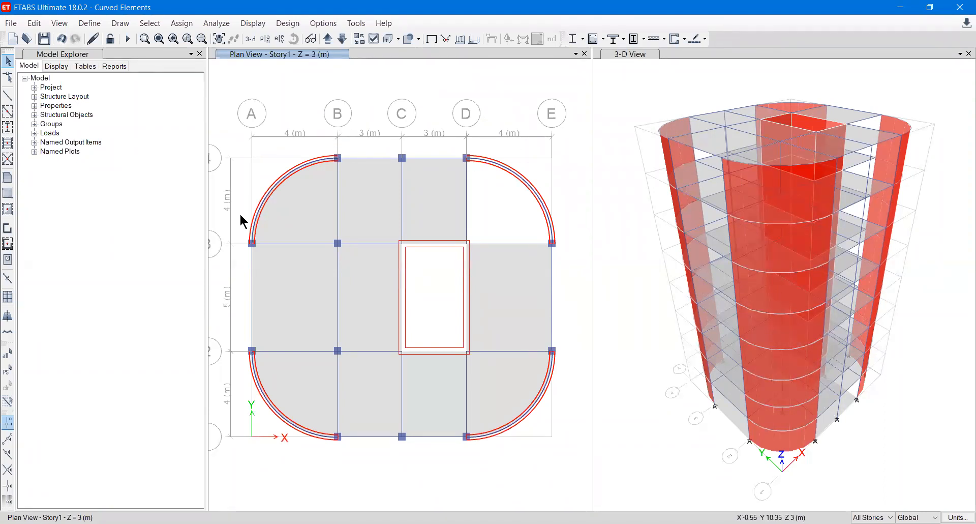
click(7, 228)
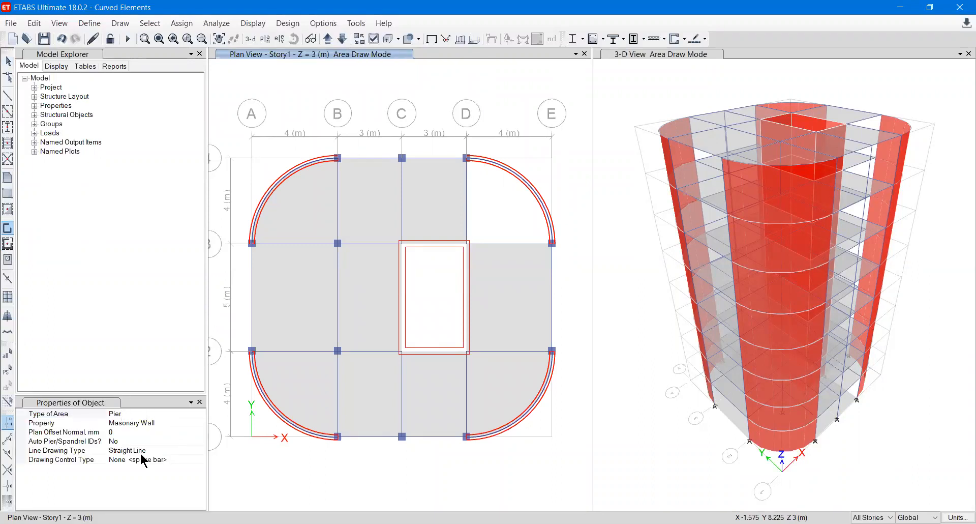
scroll(359, 163, up, 3)
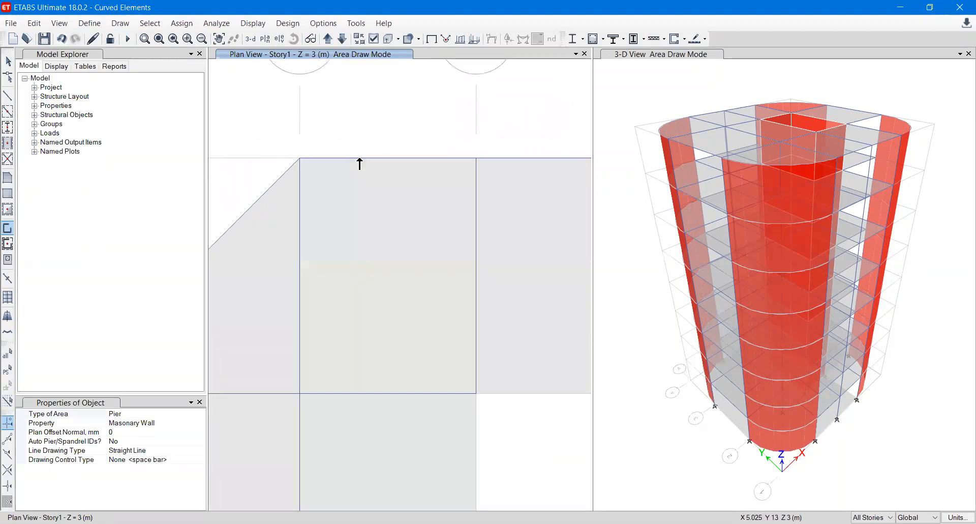
scroll(302, 158, up, 3)
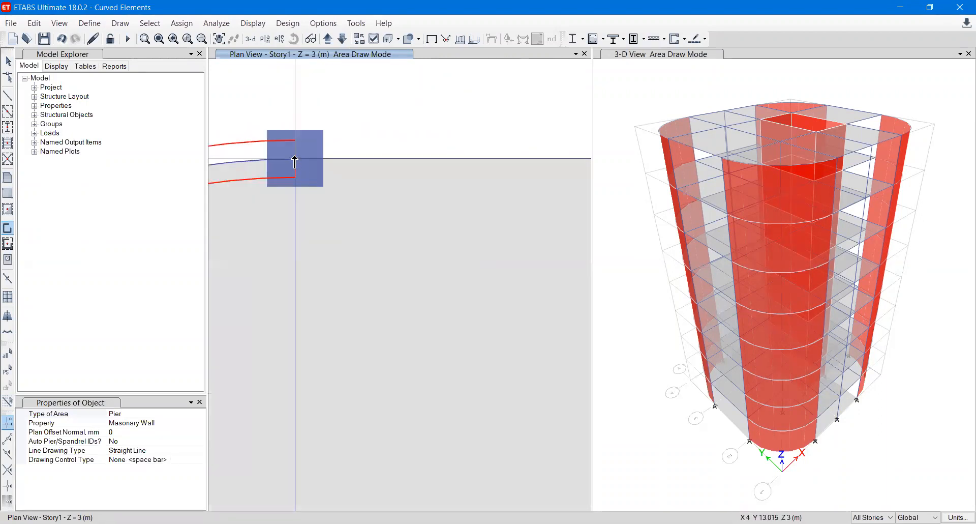
scroll(295, 161, up, 3)
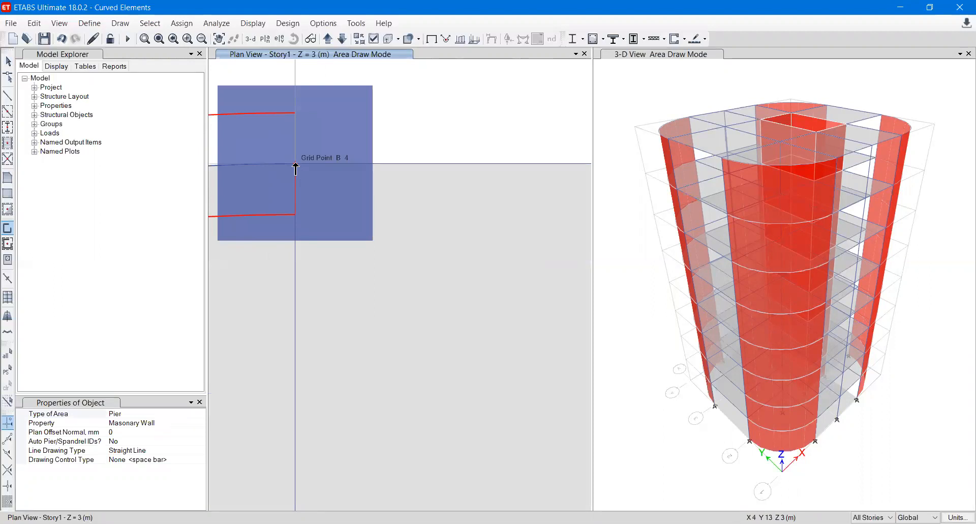
scroll(295, 169, down, 5)
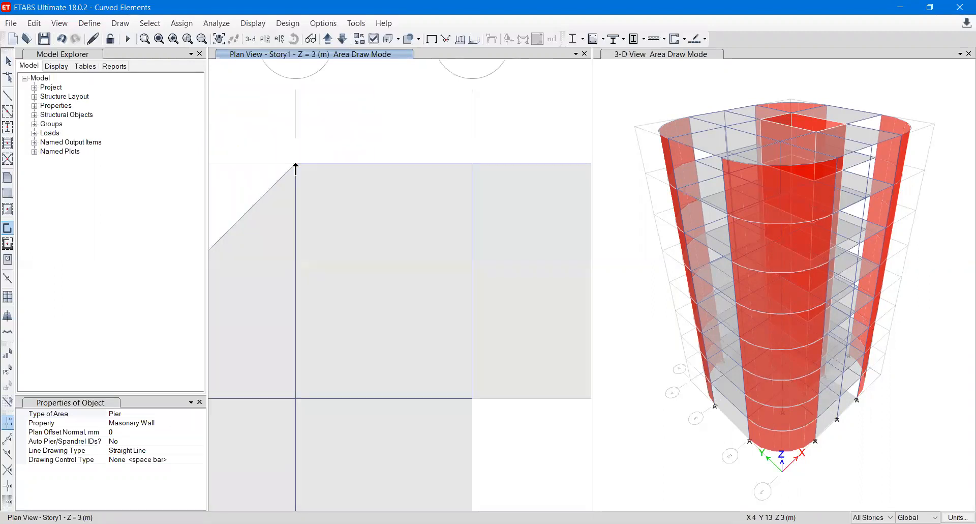
middle_drag(474, 178, 198, 210)
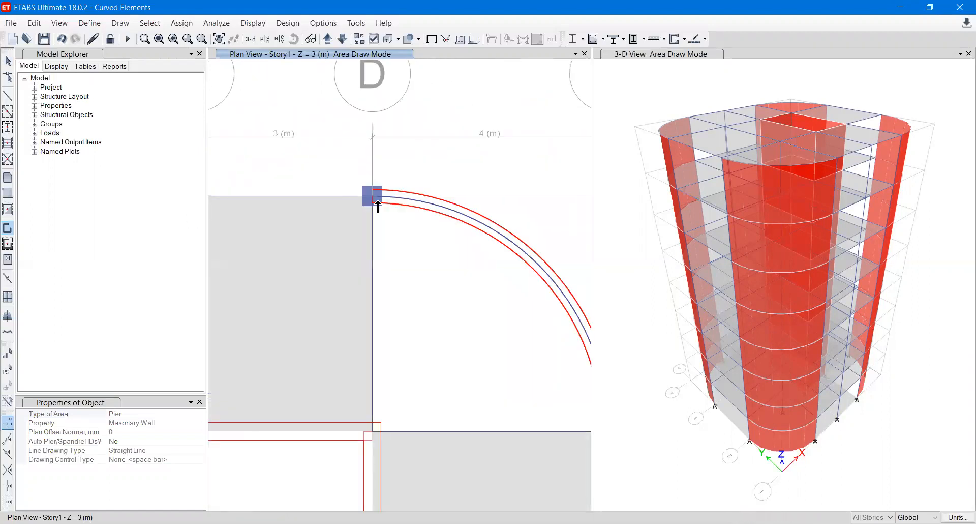
scroll(369, 199, up, 3)
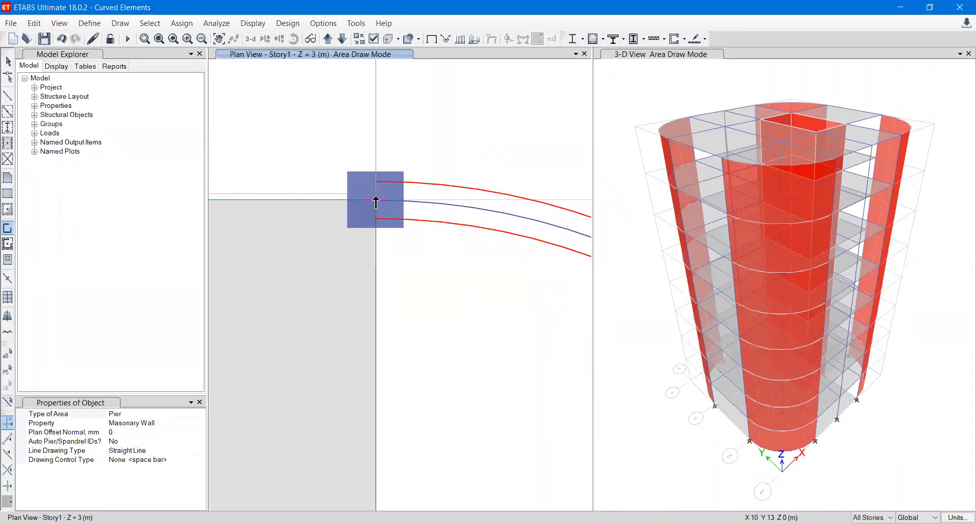
scroll(376, 202, up, 3)
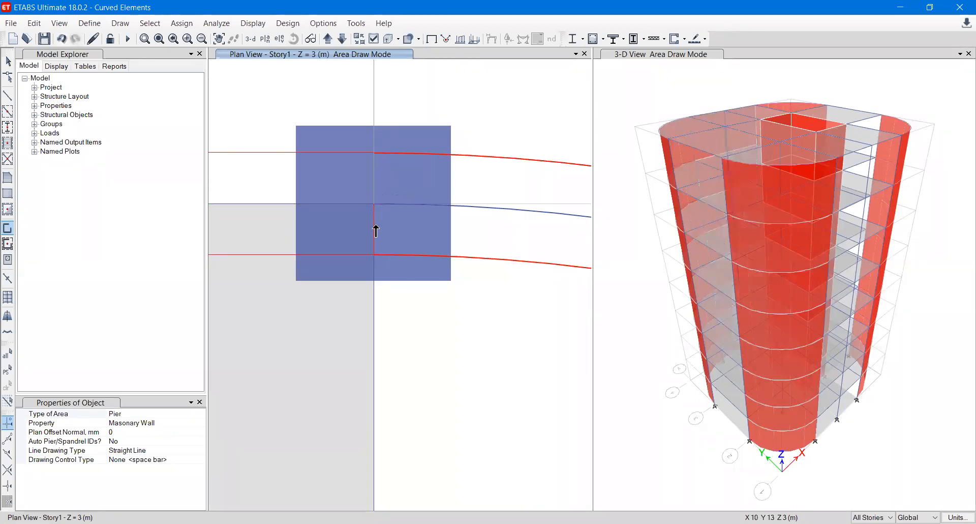
Draw a straight Masonary Wall on all stories along grid E, from grid point E-3 to E-2
scroll(374, 227, down, 6)
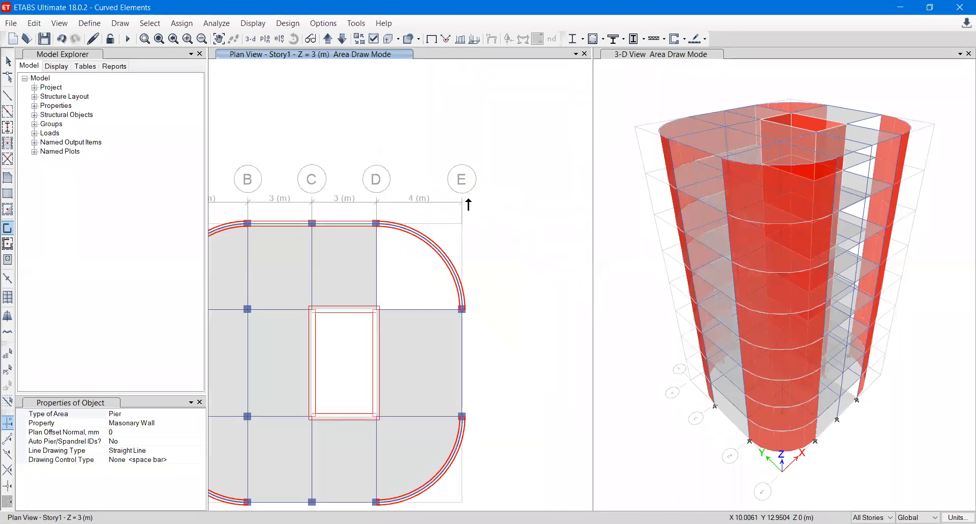
middle_drag(494, 271, 479, 203)
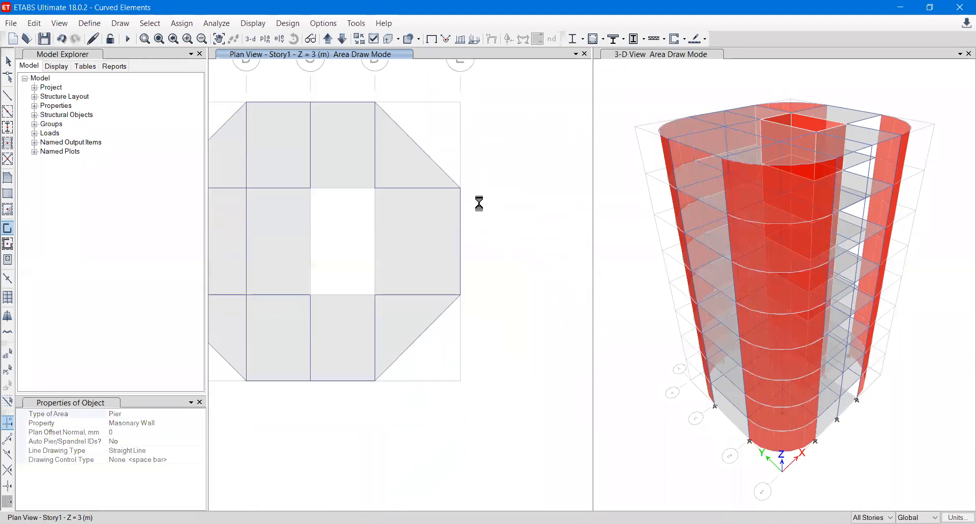
scroll(466, 199, up, 3)
scroll(456, 182, up, 3)
scroll(432, 149, up, 3)
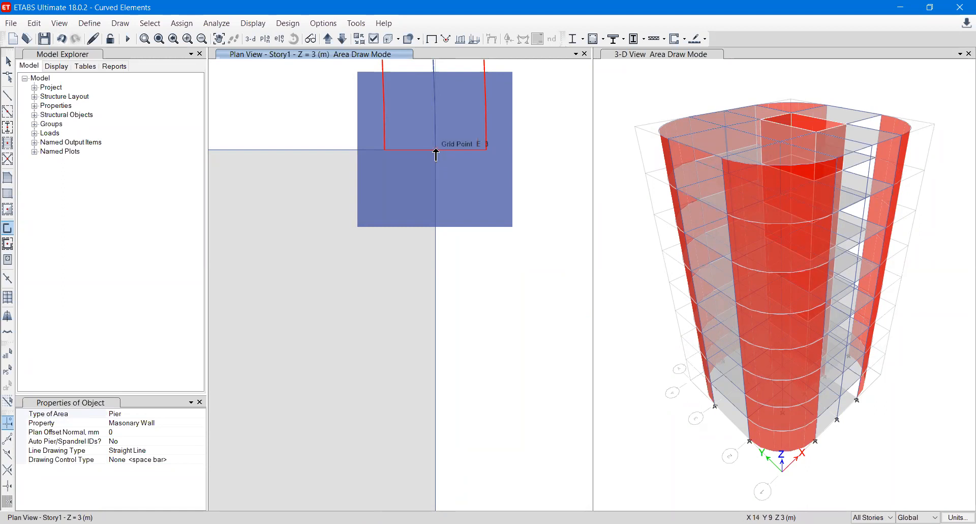
click(435, 150)
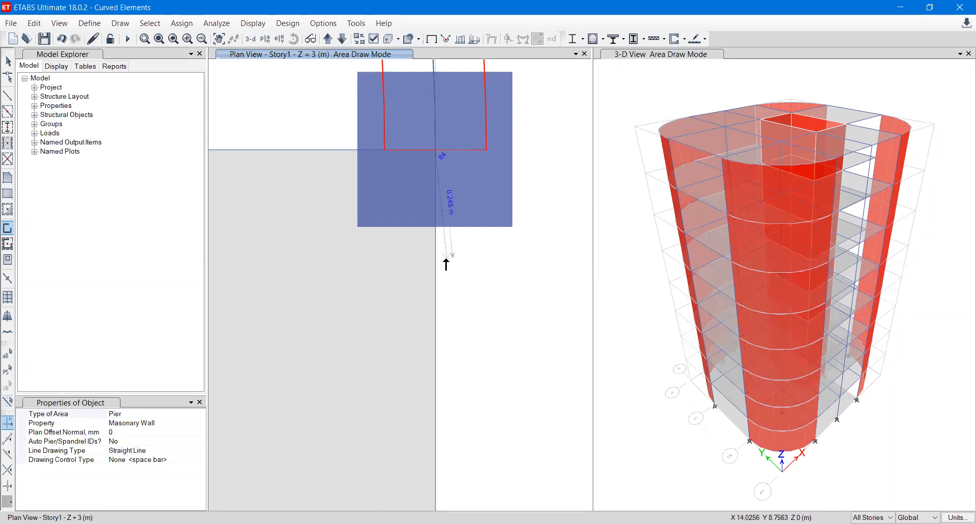
scroll(444, 278, down, 3)
middle_drag(435, 348, 417, 67)
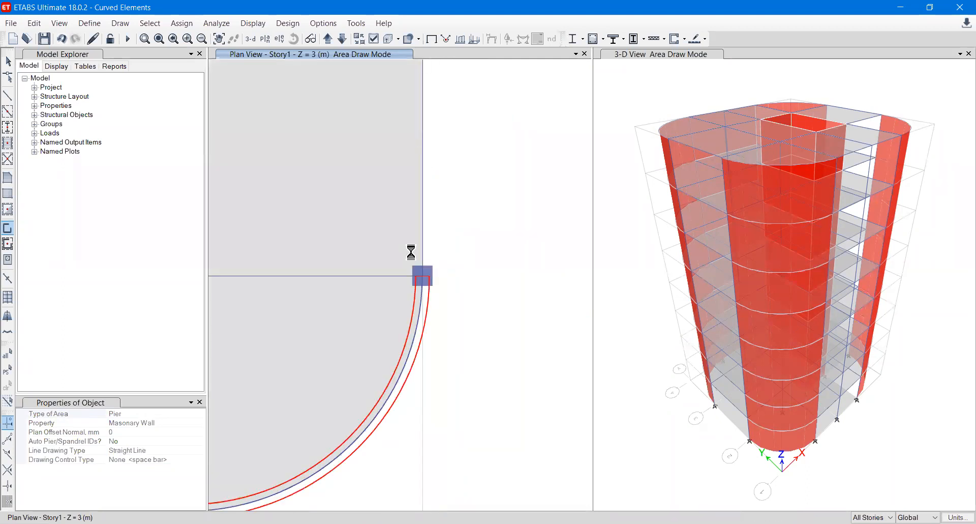
scroll(419, 285, up, 9)
middle_drag(468, 115, 436, 390)
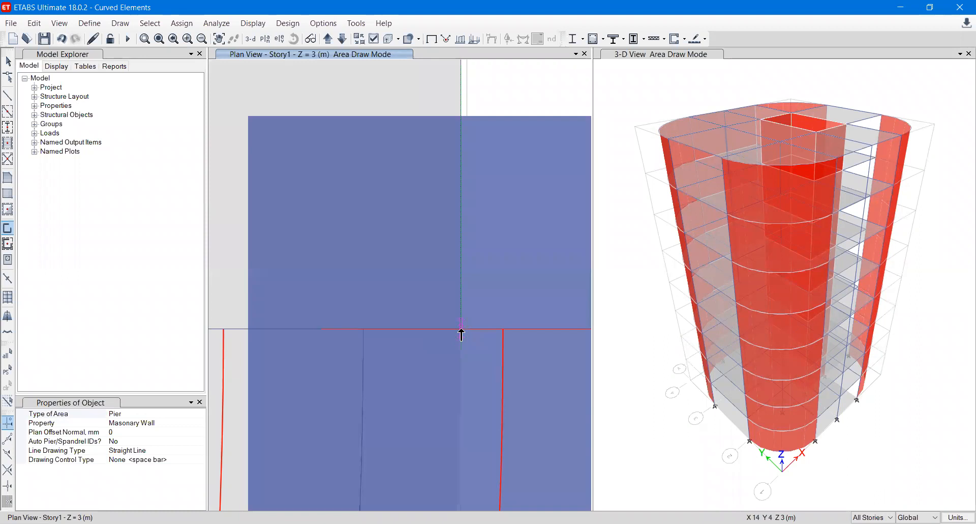
scroll(461, 334, down, 3)
scroll(461, 334, up, 4)
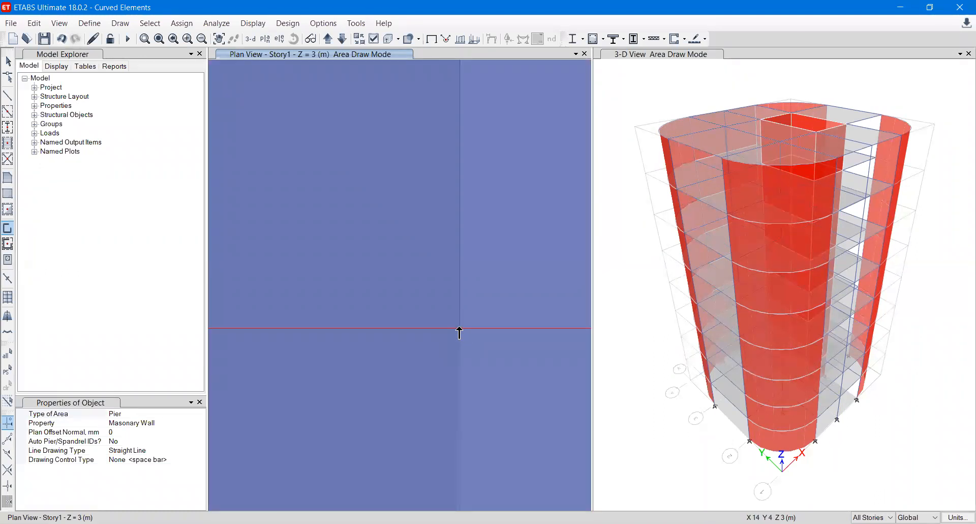
scroll(460, 332, down, 2)
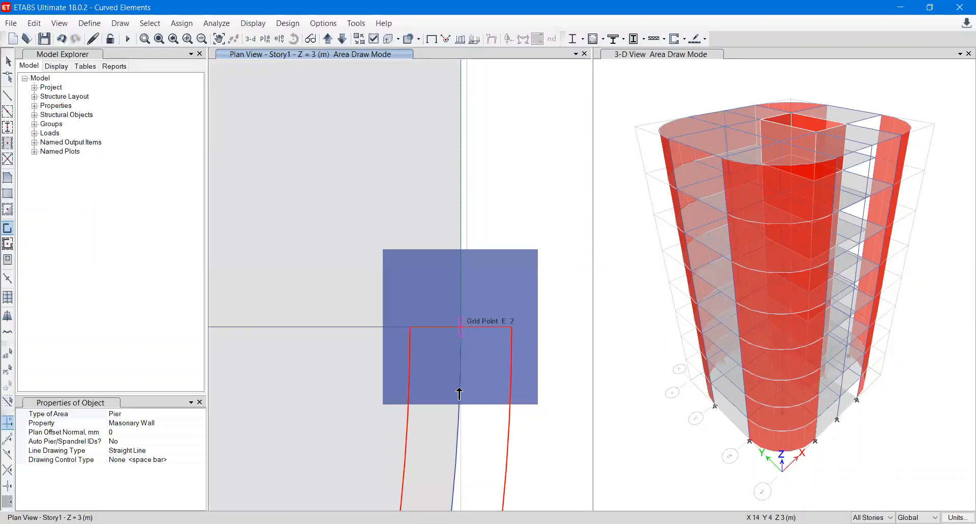
Draw a straight Masonary Wall on all stories along grid 1, from grid point D-1 to B-1
scroll(456, 394, down, 4)
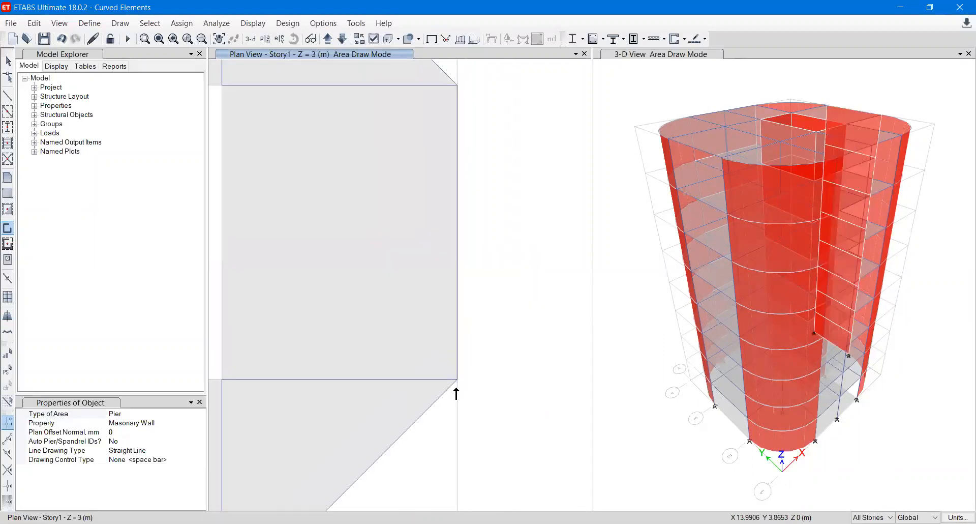
scroll(486, 312, up, 1)
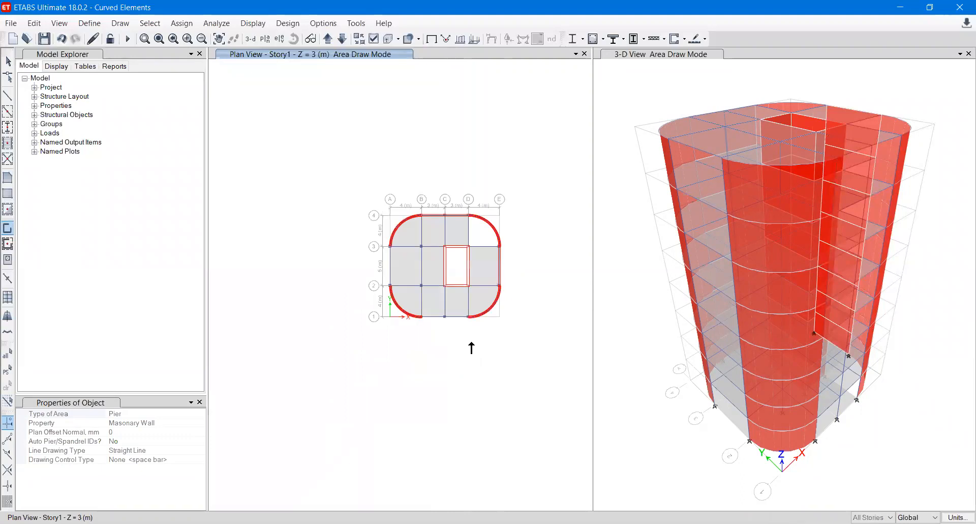
scroll(457, 327, up, 4)
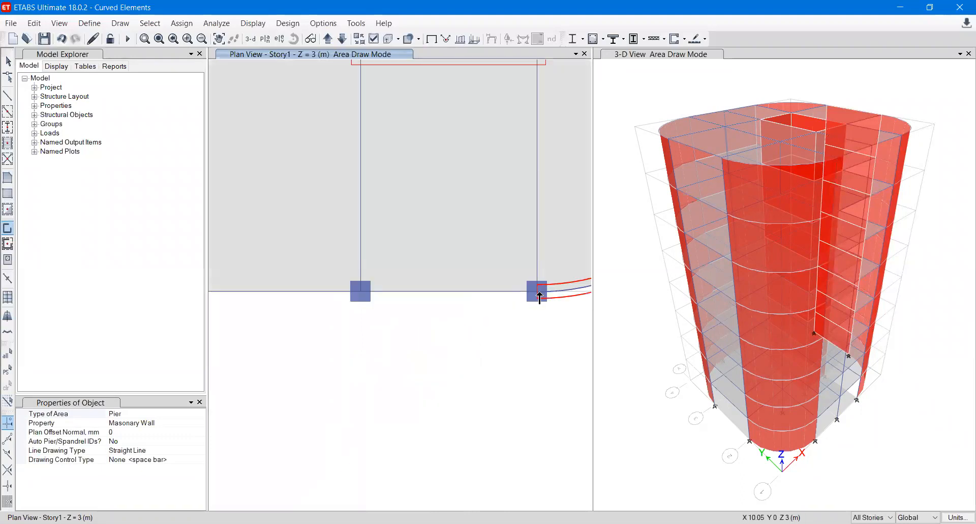
scroll(538, 292, up, 4)
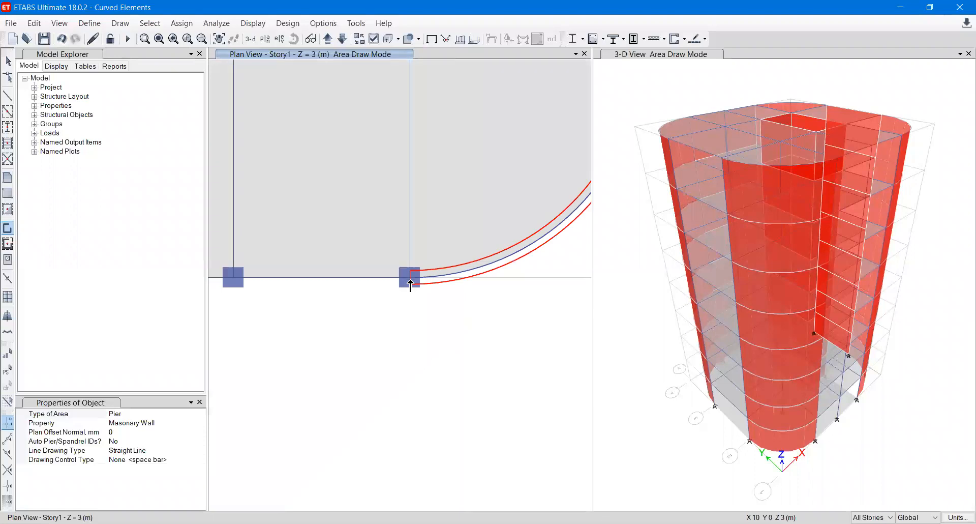
click(410, 279)
middle_drag(351, 288, 584, 303)
scroll(288, 296, up, 4)
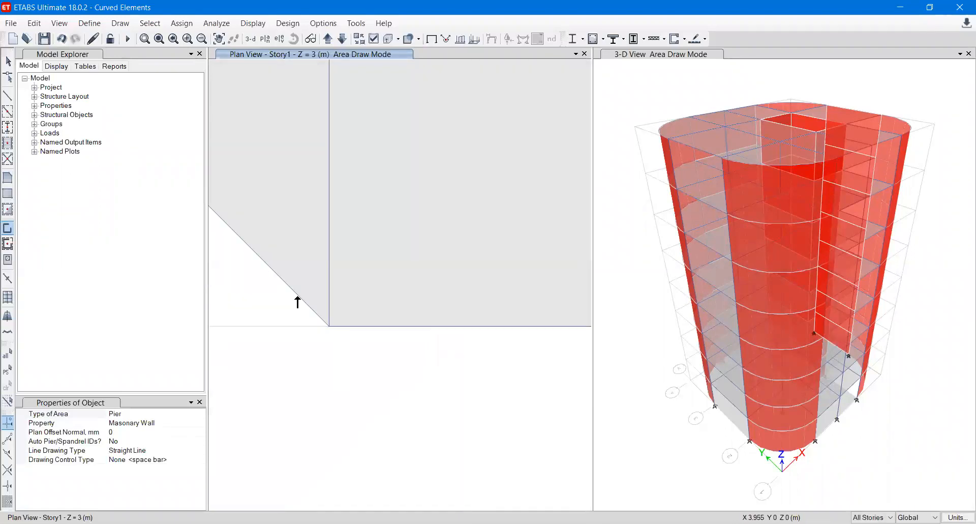
click(331, 327)
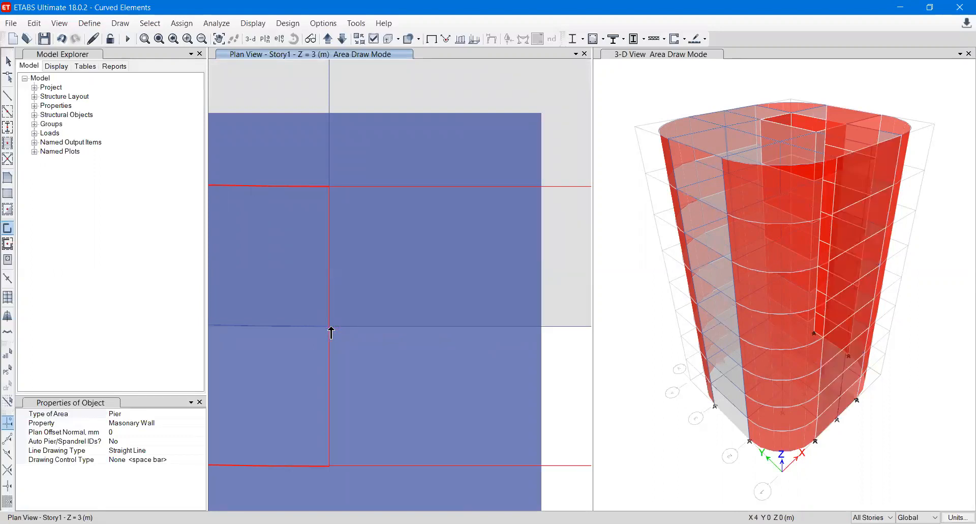
Draw a straight Masonary Wall on all stories along grid A, from grid point A-2 to A-3
scroll(331, 332, down, 5)
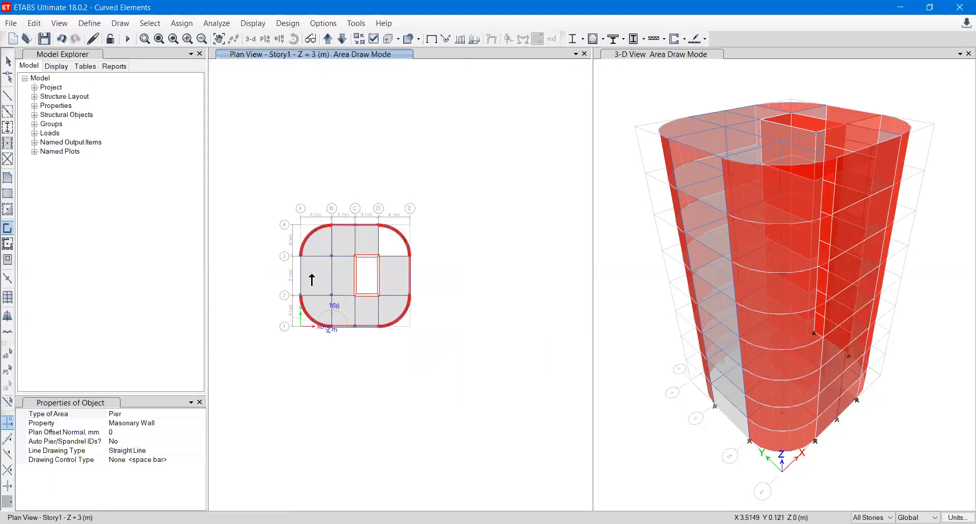
scroll(300, 292, up, 5)
scroll(349, 410, up, 5)
click(341, 428)
middle_drag(343, 203, 328, 508)
scroll(337, 328, down, 5)
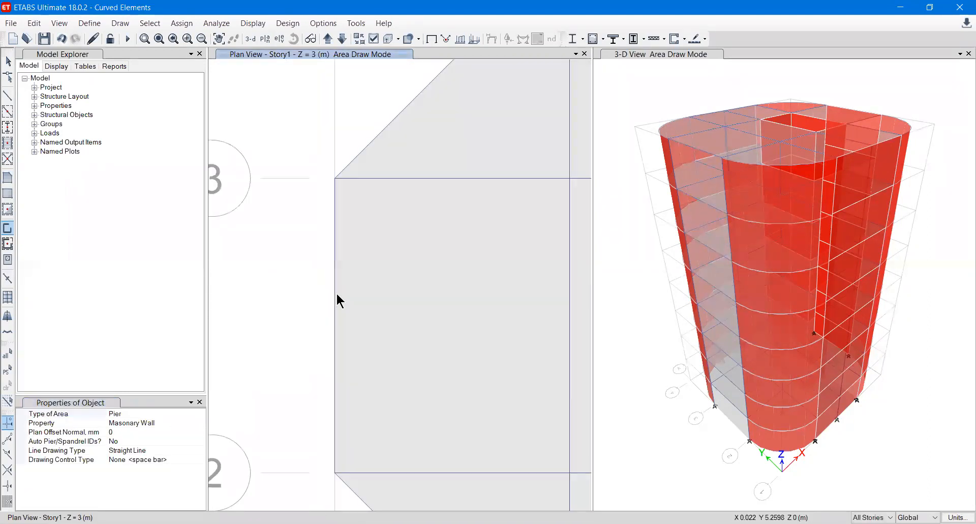
scroll(335, 175, up, 4)
scroll(335, 181, up, 3)
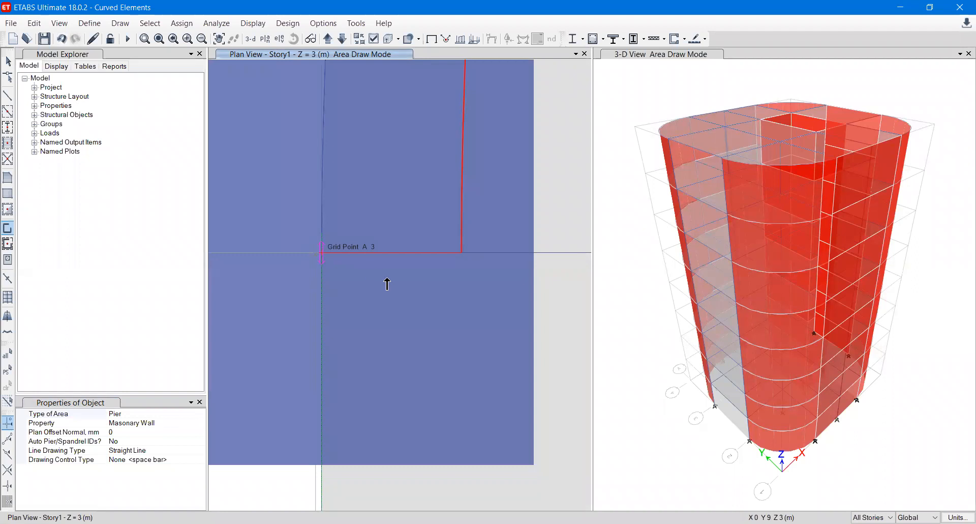
Change the graphics mode used to render the plan and 3-D views of the finished walls
scroll(387, 284, down, 10)
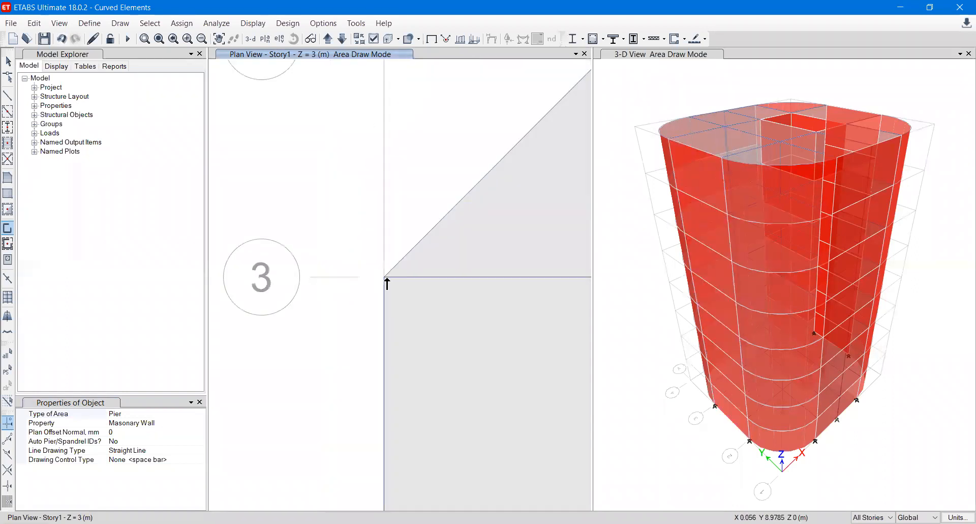
scroll(387, 284, up, 4)
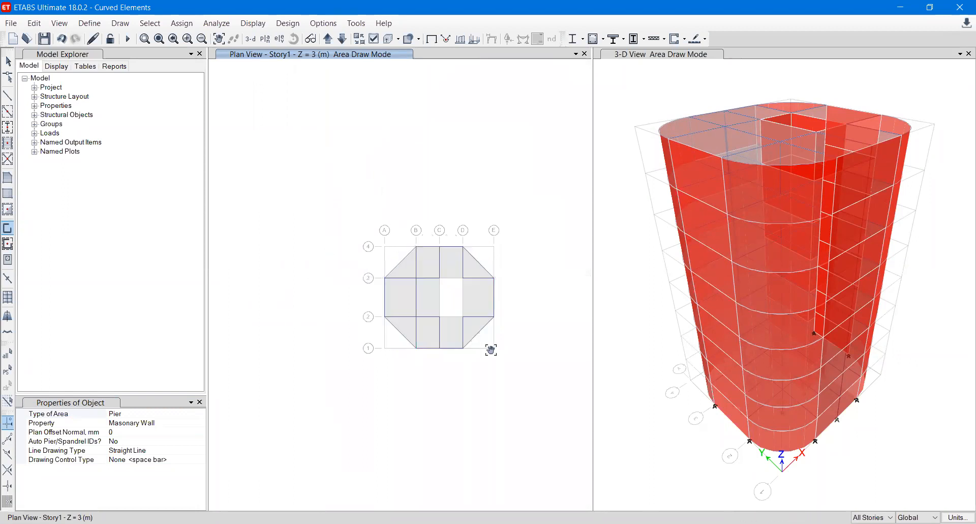
middle_drag(491, 349, 437, 339)
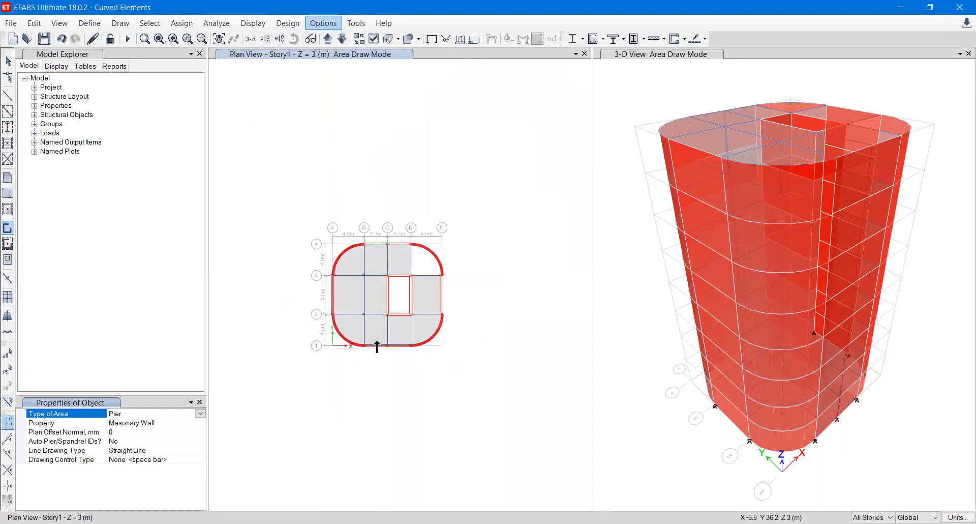
click(287, 23)
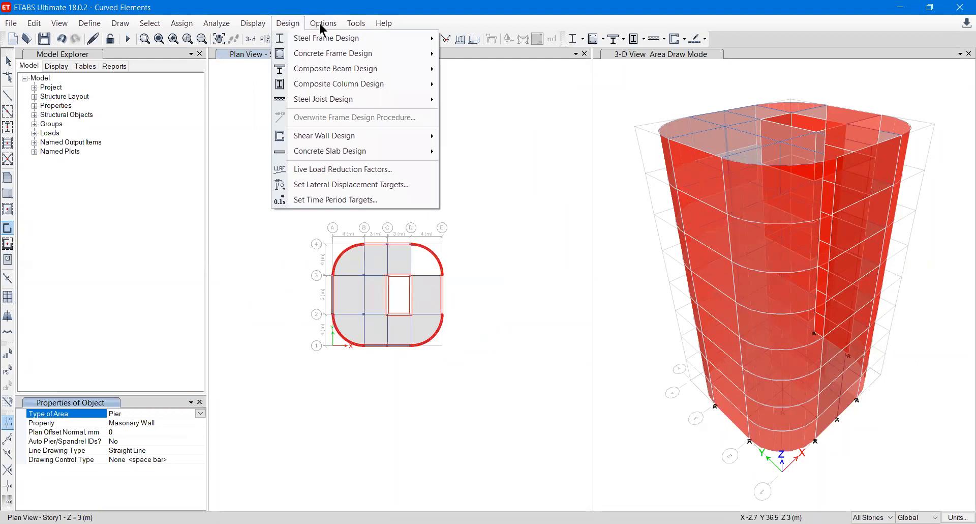
mouse_move(322, 24)
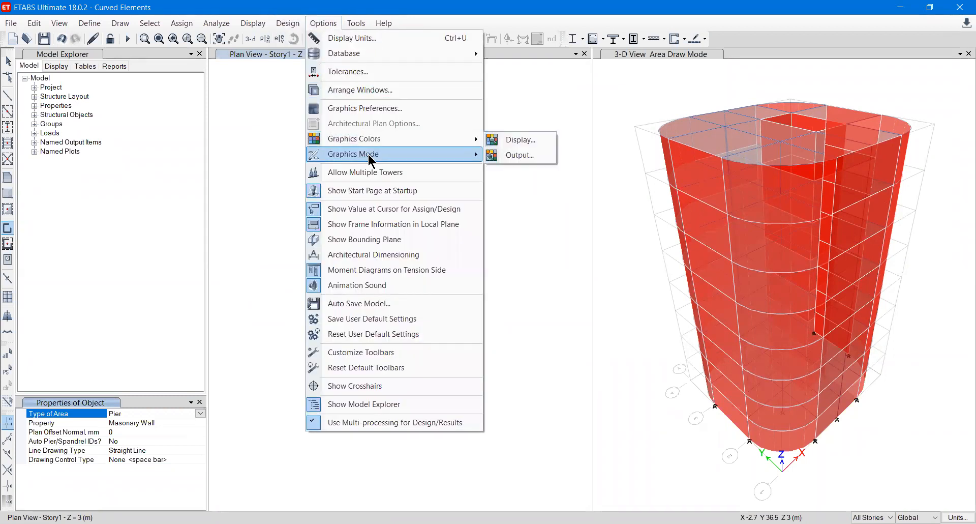
click(533, 171)
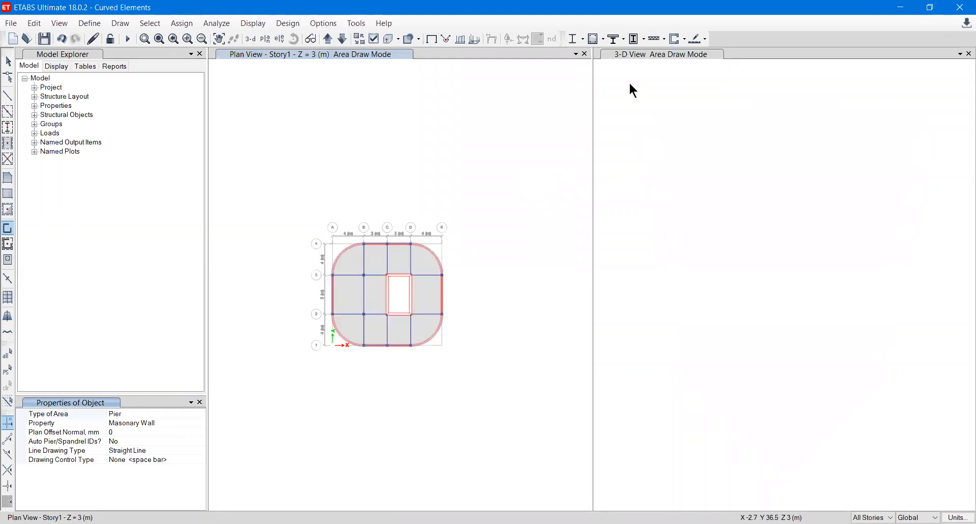
Rotate the 3-D view to inspect the building's curved and straight walls from above
click(652, 53)
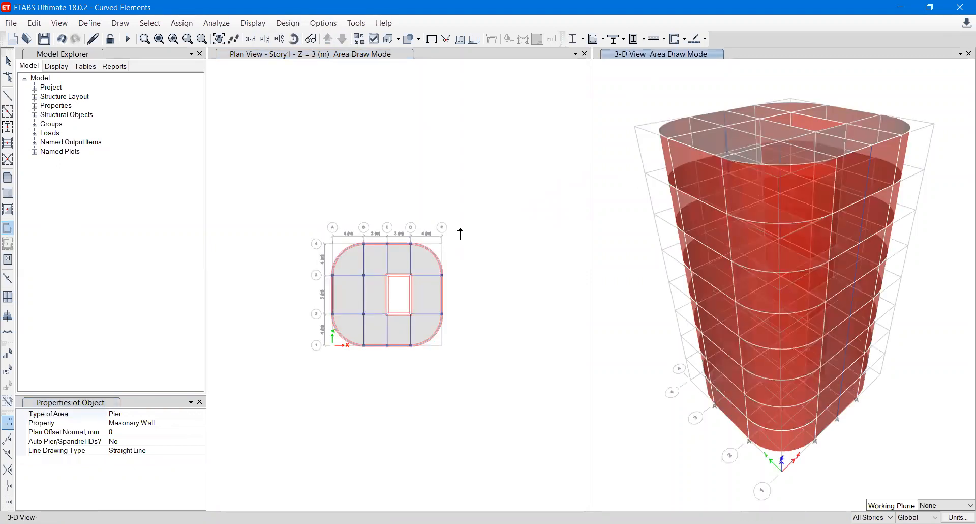
click(294, 38)
drag(773, 488, 710, 335)
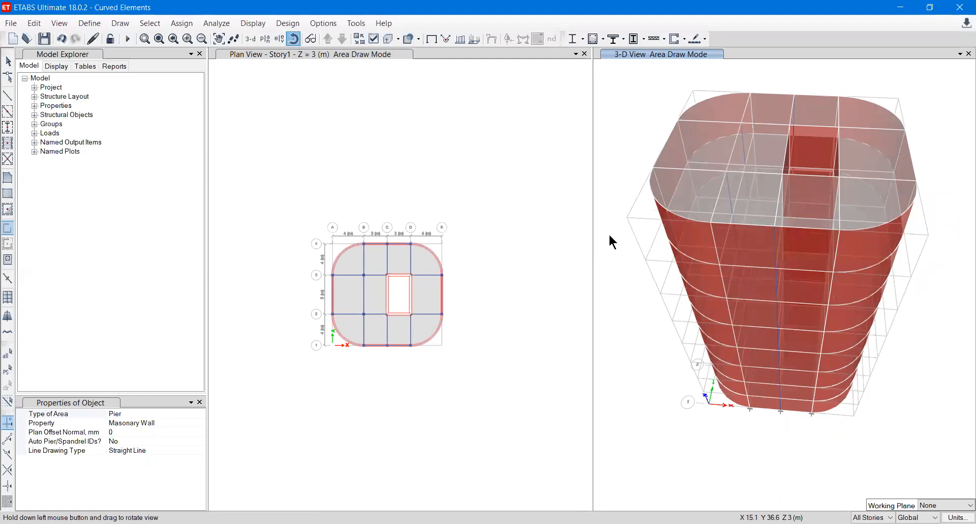
Show the frame members extruded in the 3-D view and rotate the building to inspect it from other sides
drag(714, 325, 733, 277)
click(389, 39)
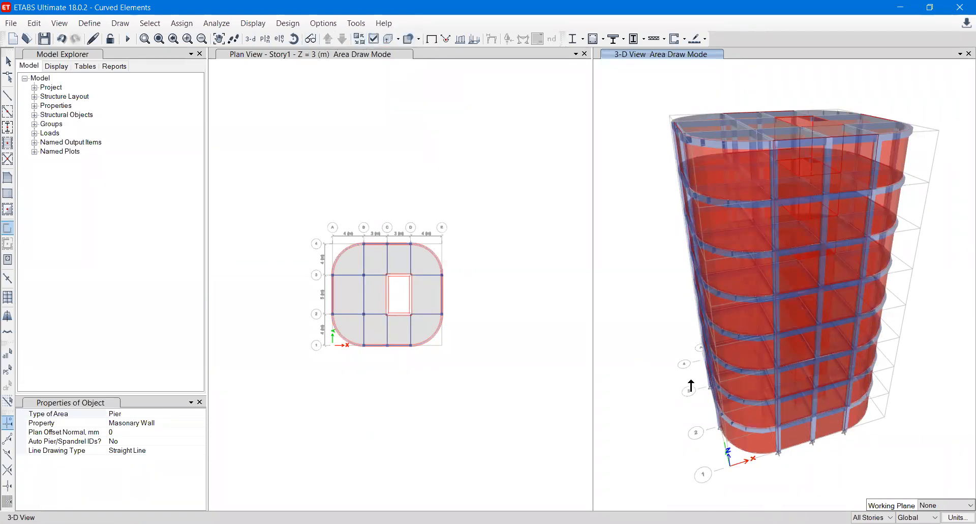
click(294, 39)
drag(811, 414, 750, 414)
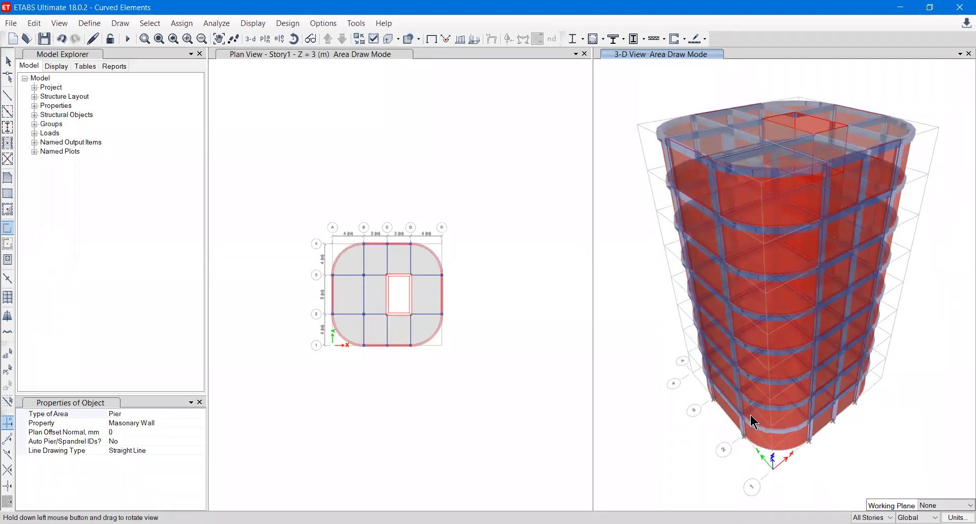
Leave wall drawing and show the Base level in the plan view
click(307, 53)
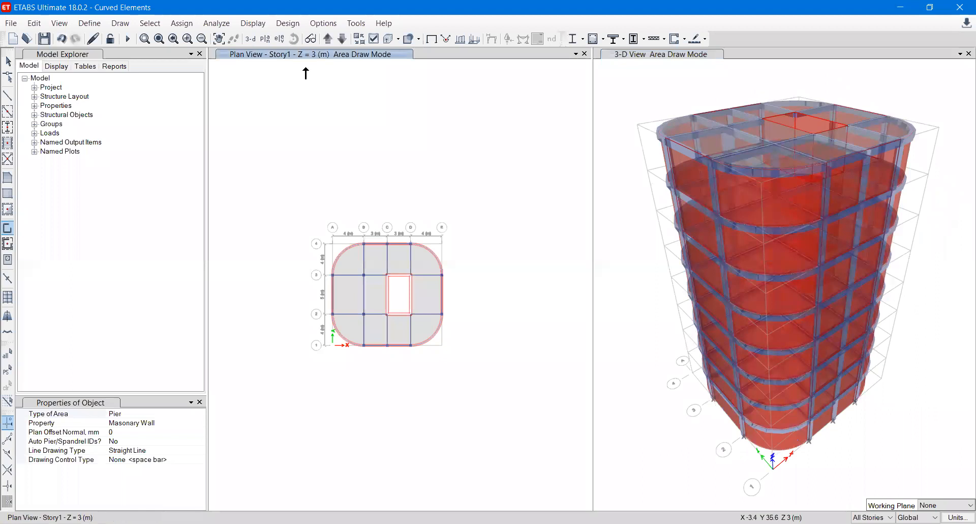
key(Escape)
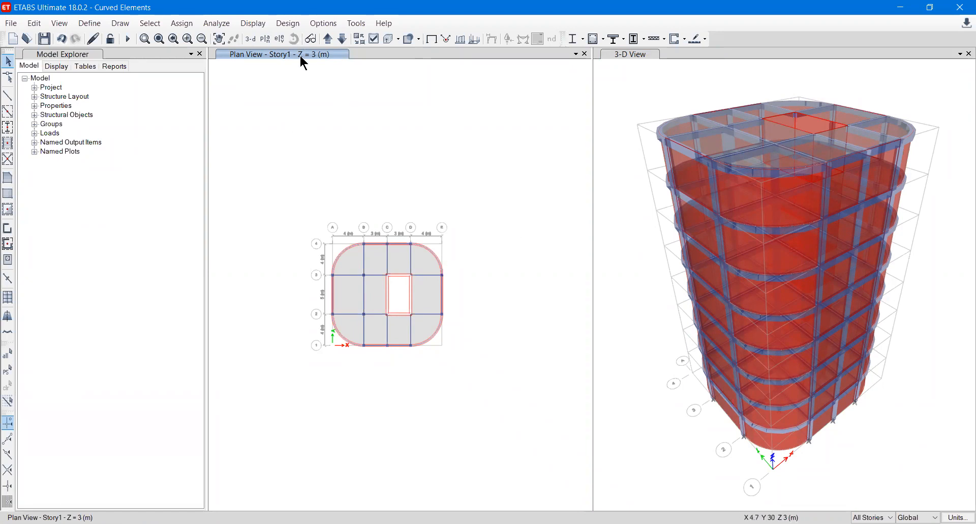
scroll(368, 272, up, 4)
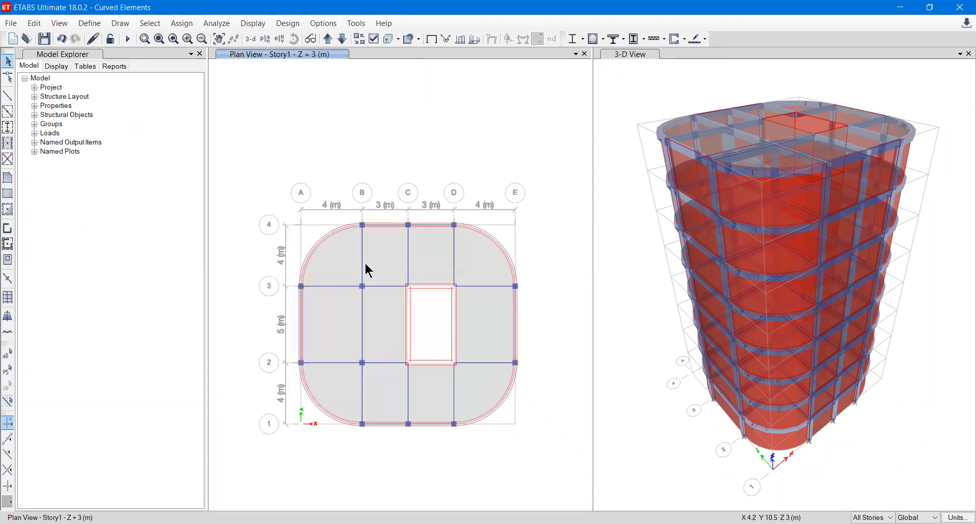
scroll(379, 293, down, 3)
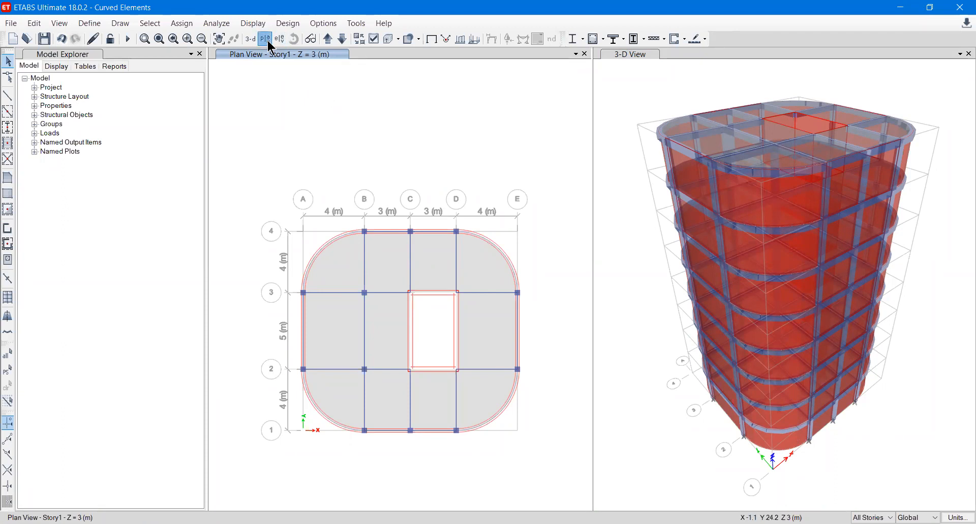
click(428, 287)
click(529, 415)
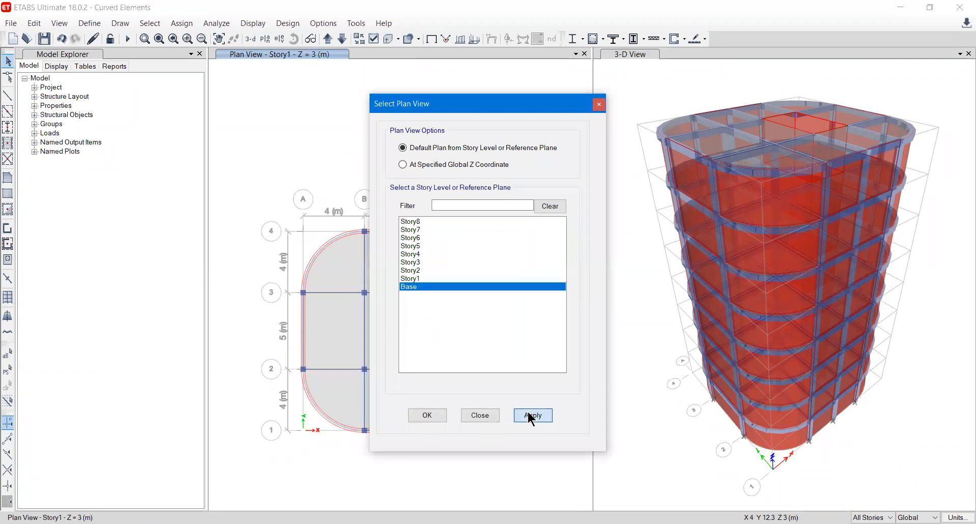
click(427, 414)
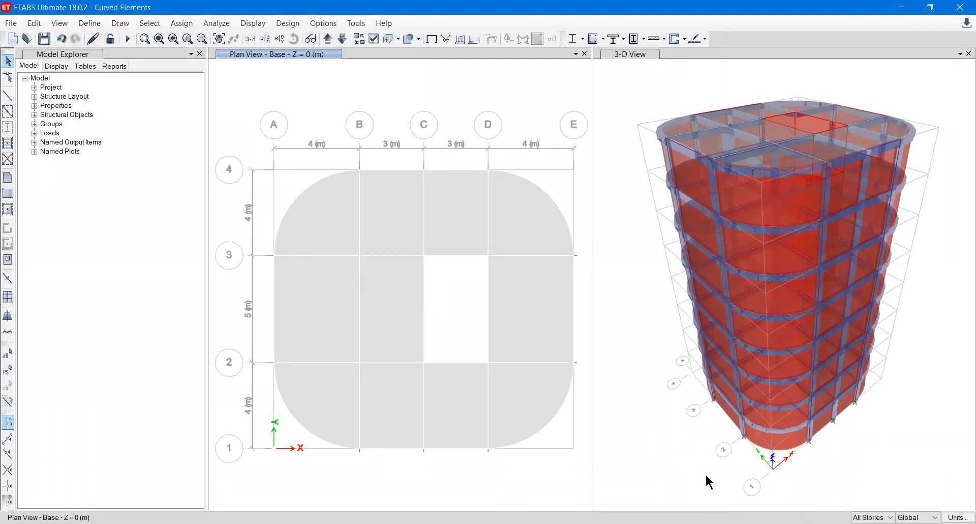
Limit editing to One Story and delete all the slab panels at the Base level
click(872, 517)
click(872, 523)
click(326, 229)
click(321, 311)
click(330, 396)
click(402, 407)
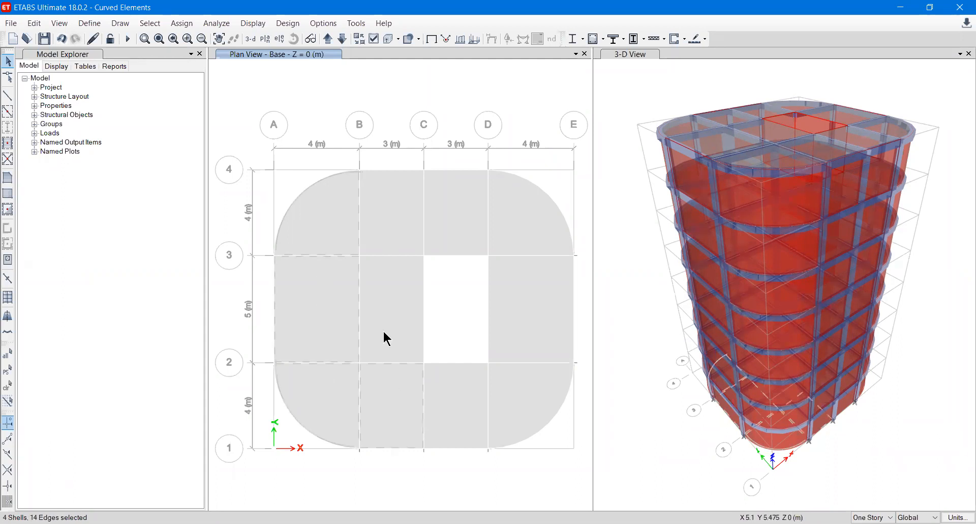
click(457, 237)
click(513, 231)
click(532, 281)
click(523, 408)
click(488, 411)
click(461, 407)
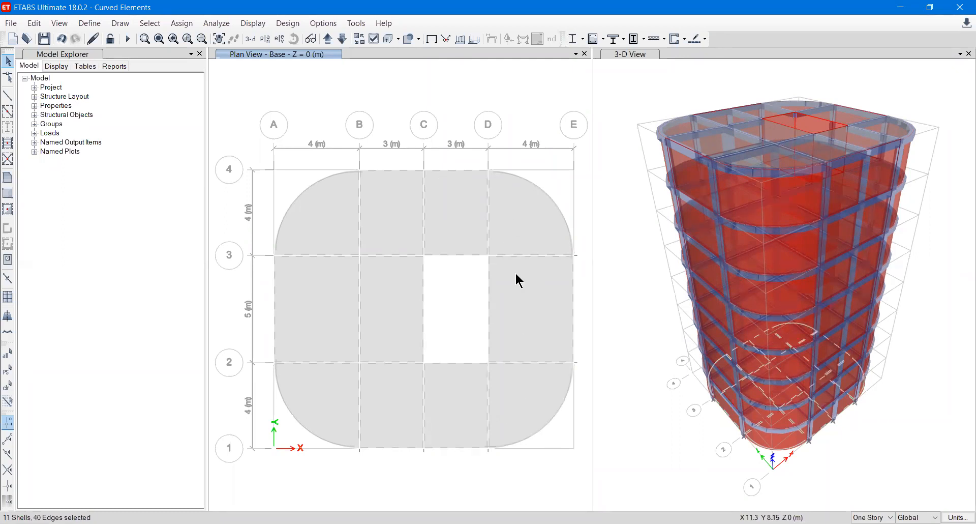
key(Delete)
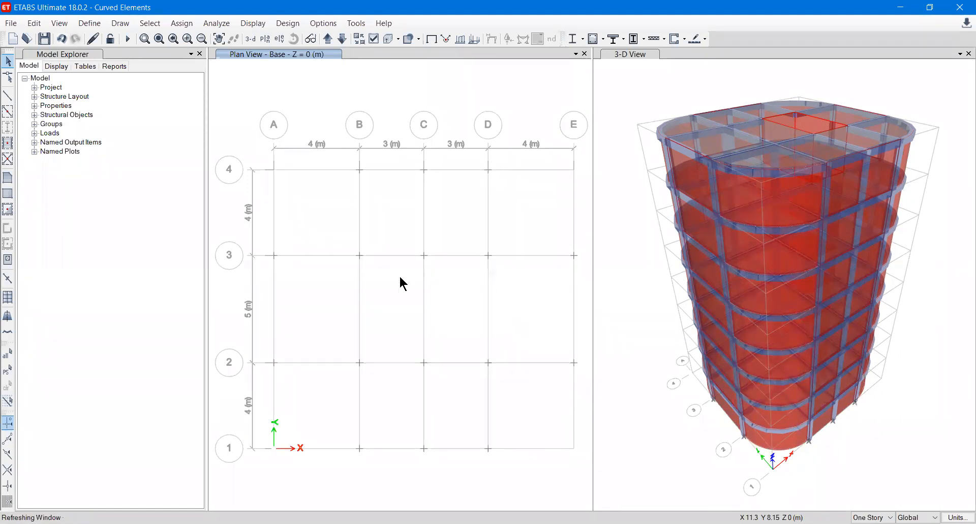
Assign fixed restraints, with all translations and rotations restrained, to all Base joints and save the model
drag(240, 138, 584, 476)
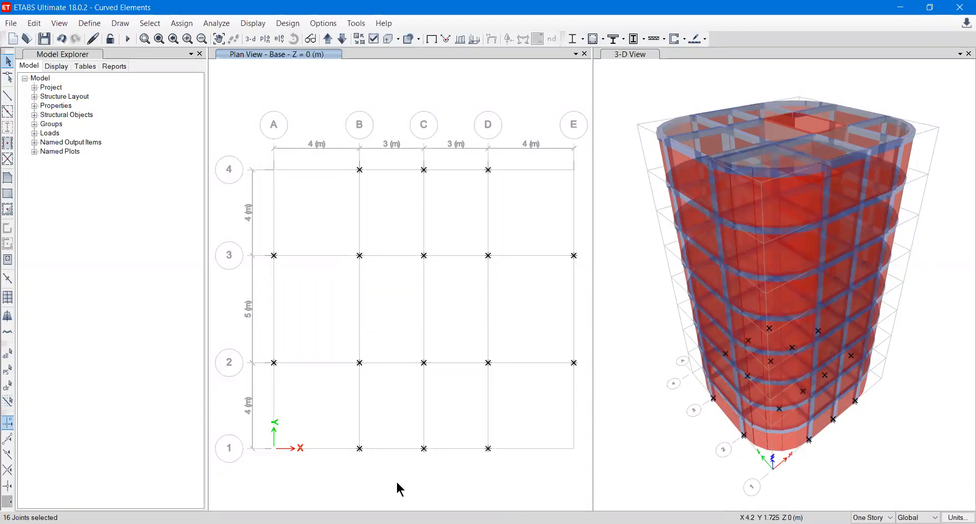
click(181, 23)
mouse_move(196, 39)
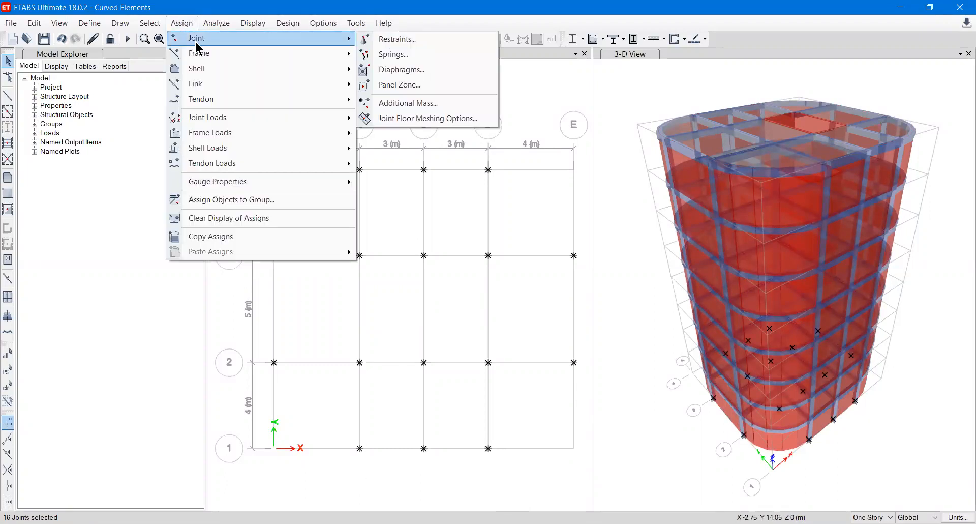
click(384, 41)
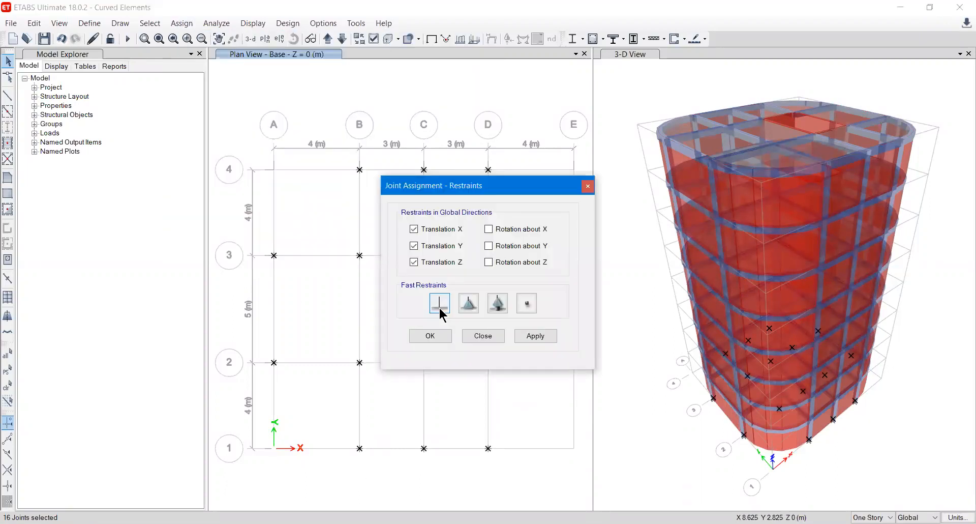
click(440, 307)
click(539, 339)
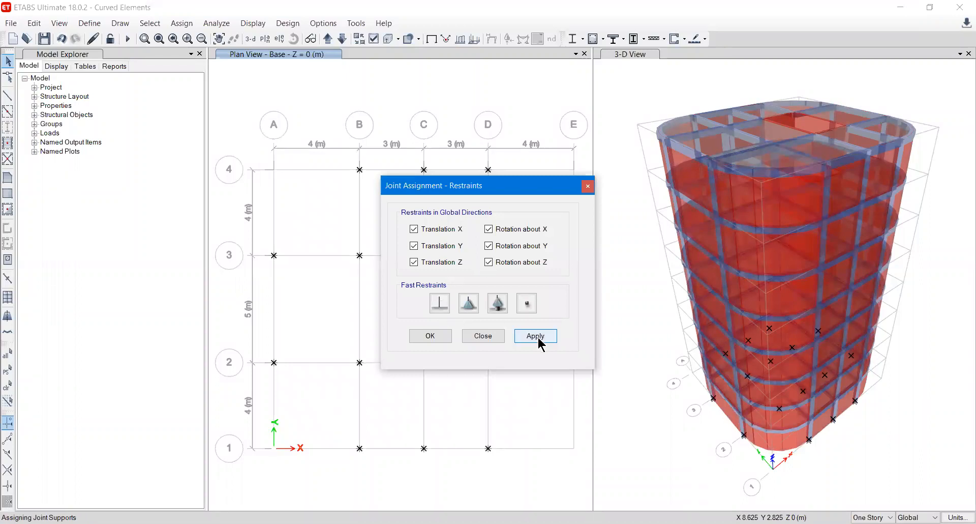
click(440, 340)
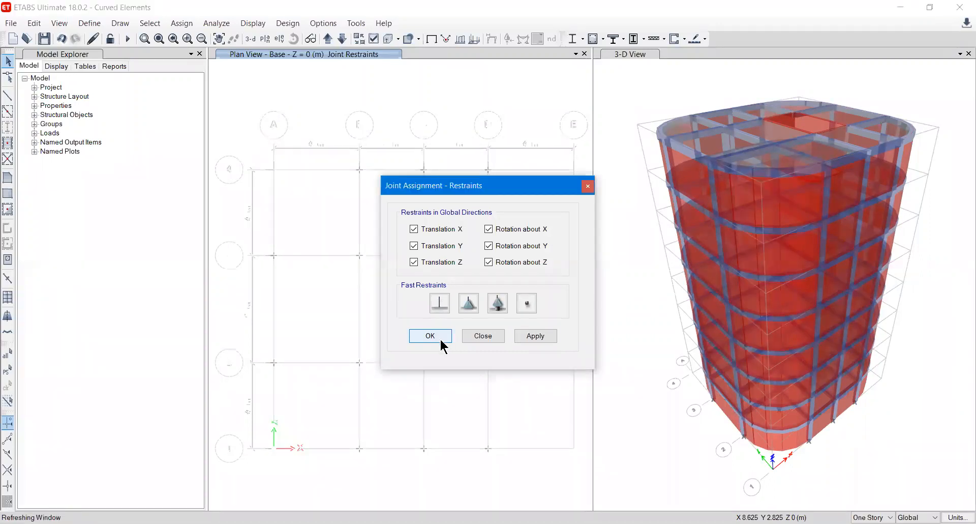
key(ctrl+s)
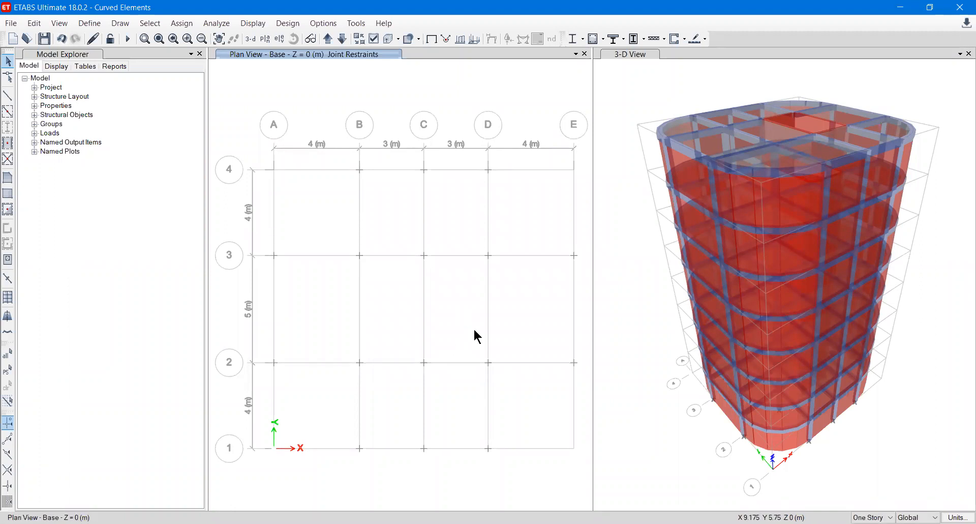
Turn off the extruded display of the frame members in the 3-D view
middle_drag(454, 349, 440, 338)
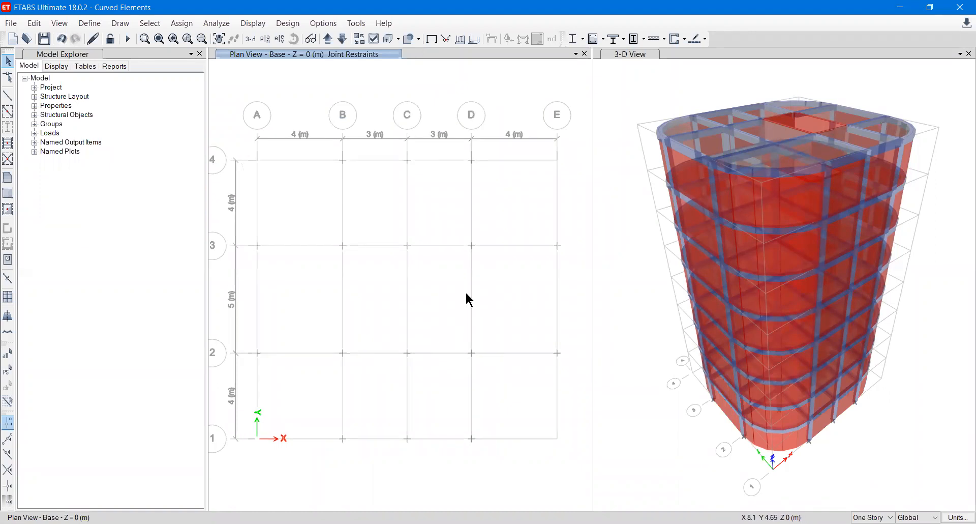
click(605, 56)
click(384, 40)
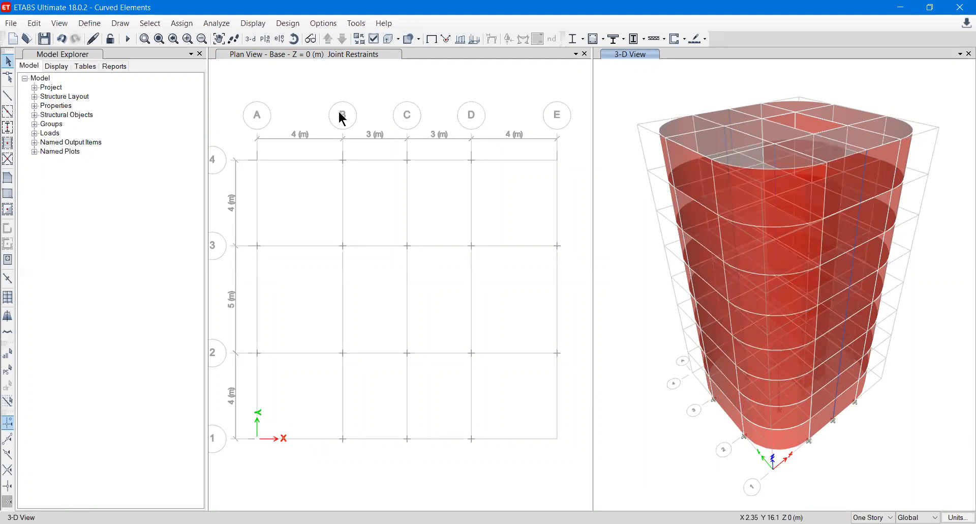
Select all slabs with the Slab150 property and assign them a uniform Dead load of 2 kN/m² in the Gravity direction
click(149, 23)
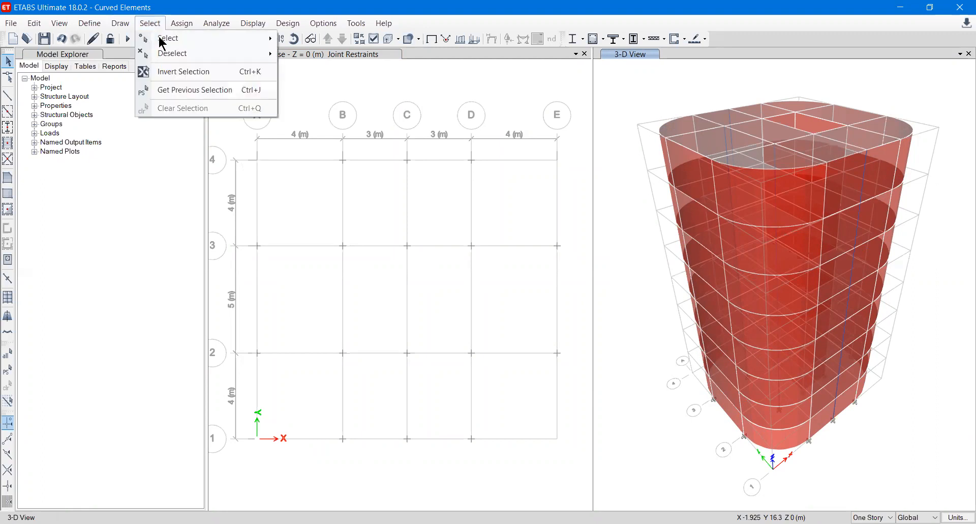
mouse_move(161, 39)
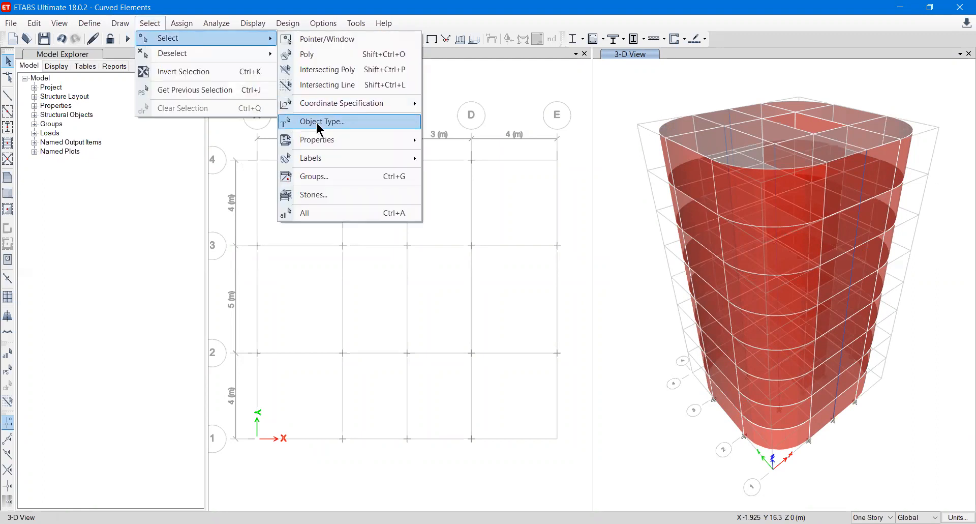
mouse_move(331, 138)
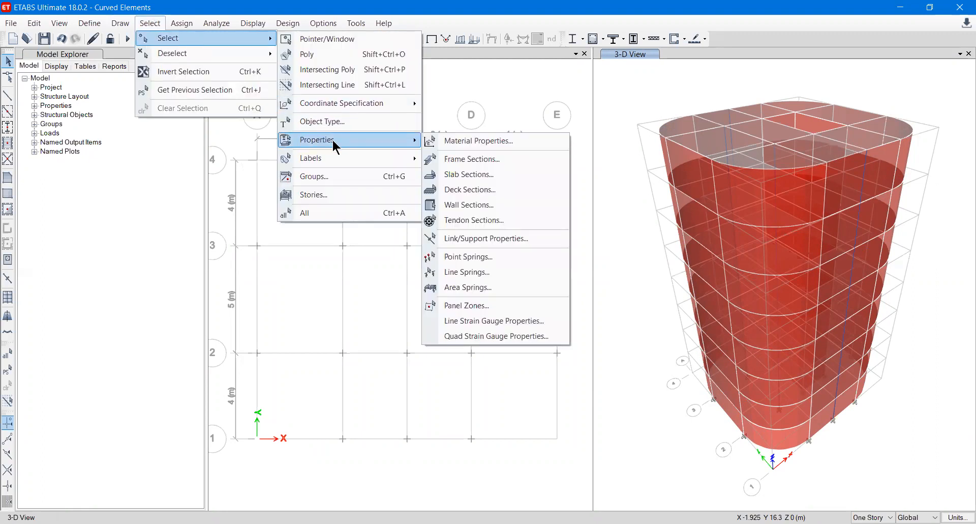
click(471, 173)
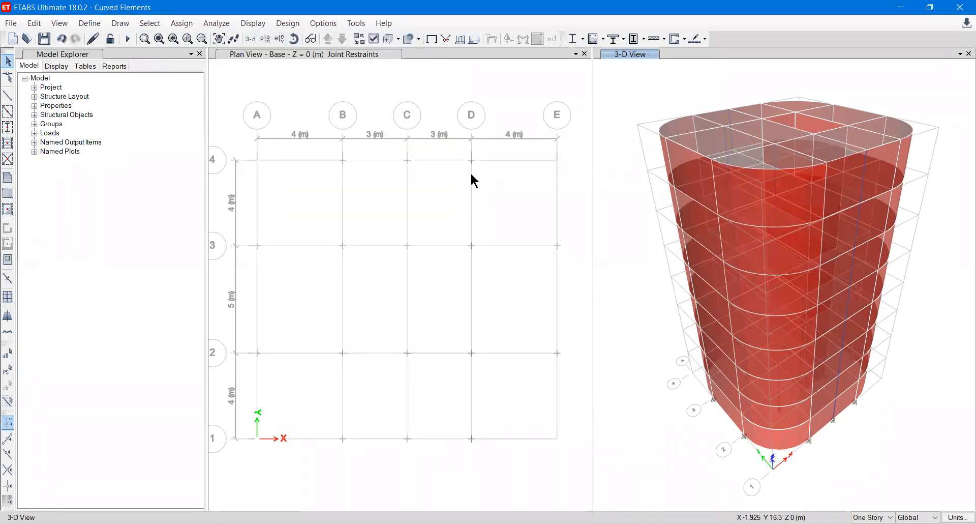
click(427, 180)
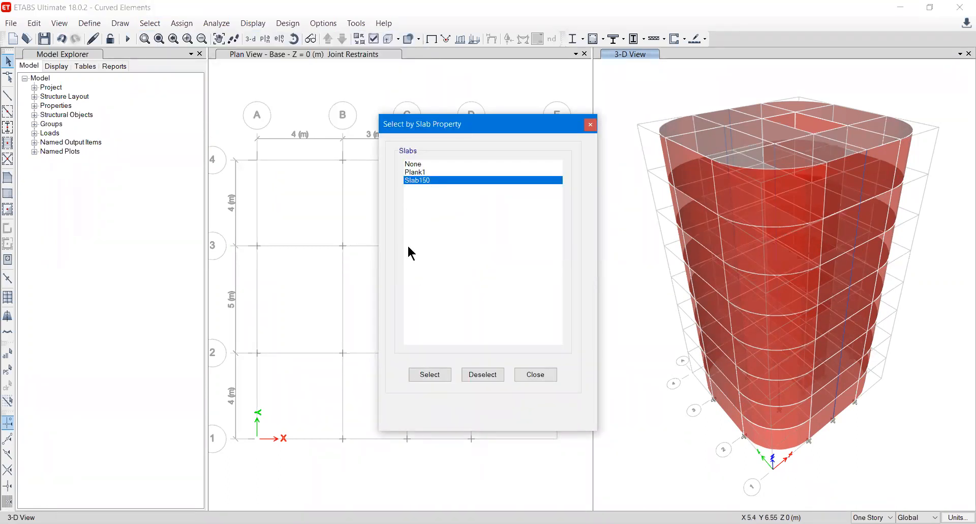
click(443, 375)
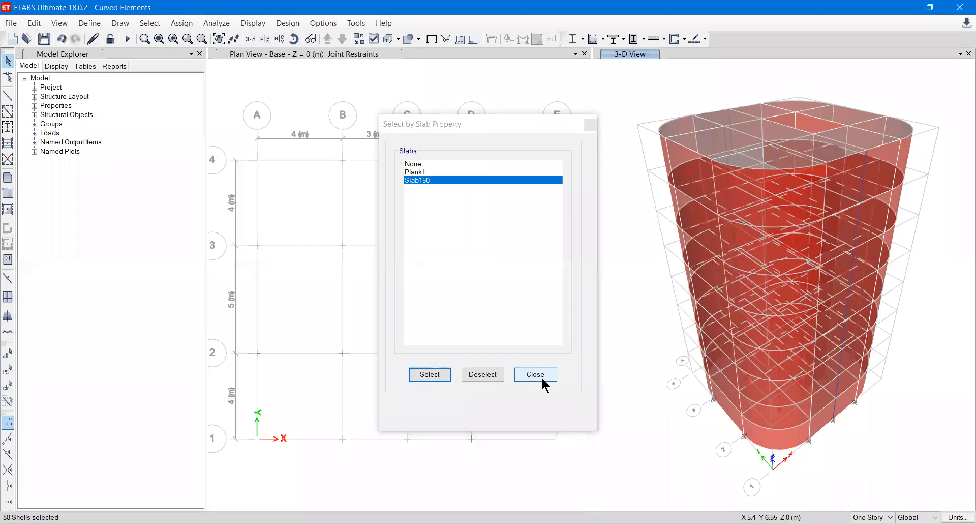
click(543, 378)
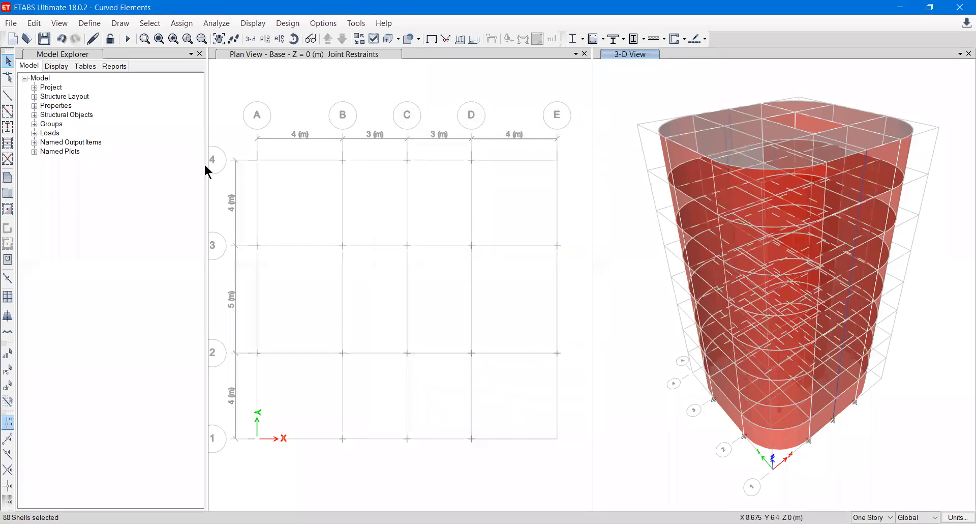
click(179, 24)
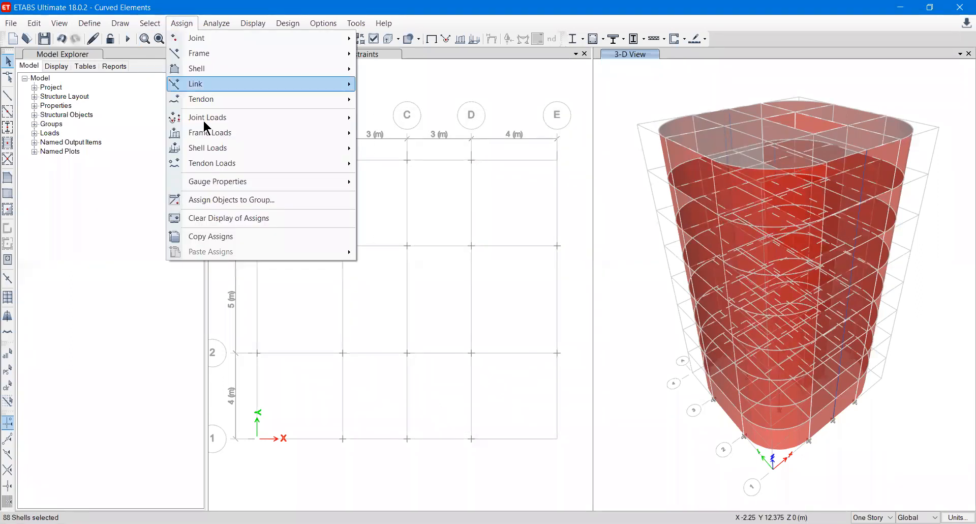
mouse_move(207, 148)
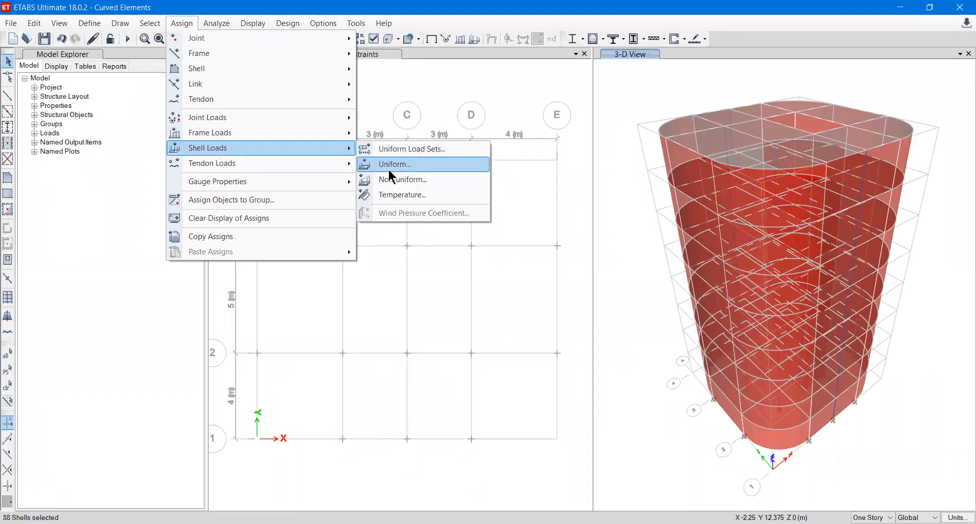
click(389, 166)
text(2)
click(320, 287)
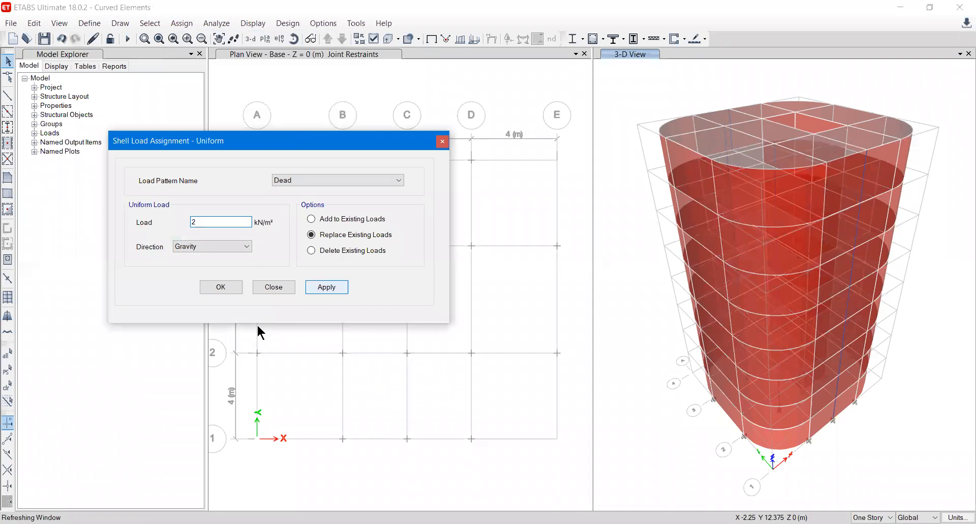
Reselect the same slabs and assign them a uniform Live load of 3 kN/m² in the Gravity direction
click(152, 23)
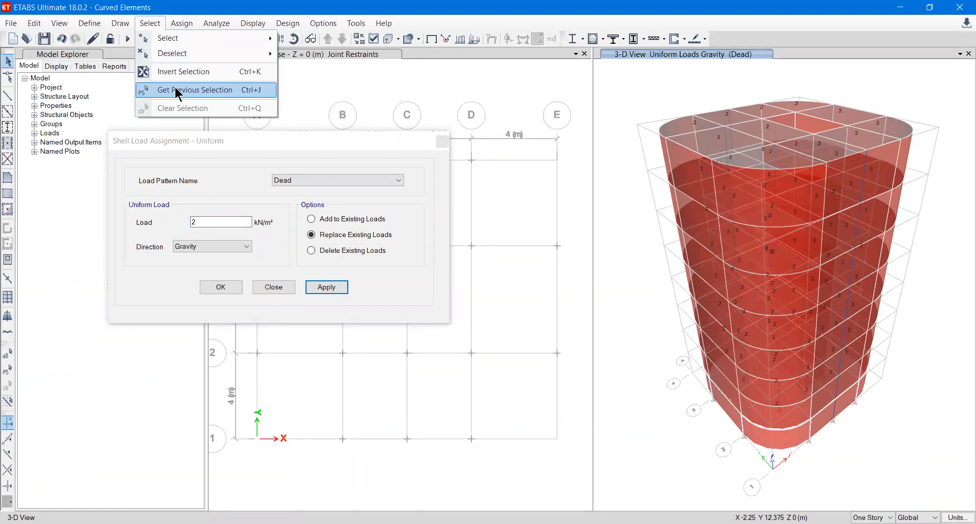
click(178, 90)
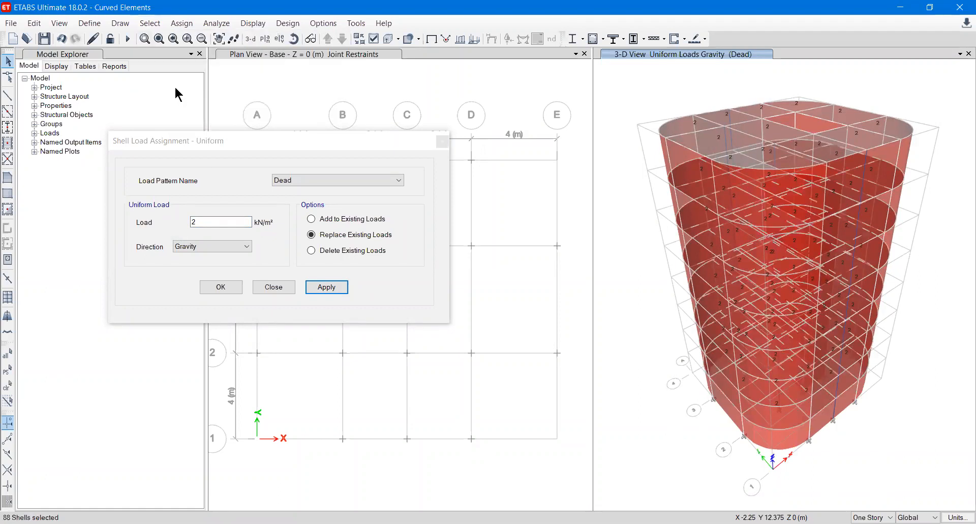
click(281, 182)
click(281, 198)
drag(224, 222, 156, 224)
text(3)
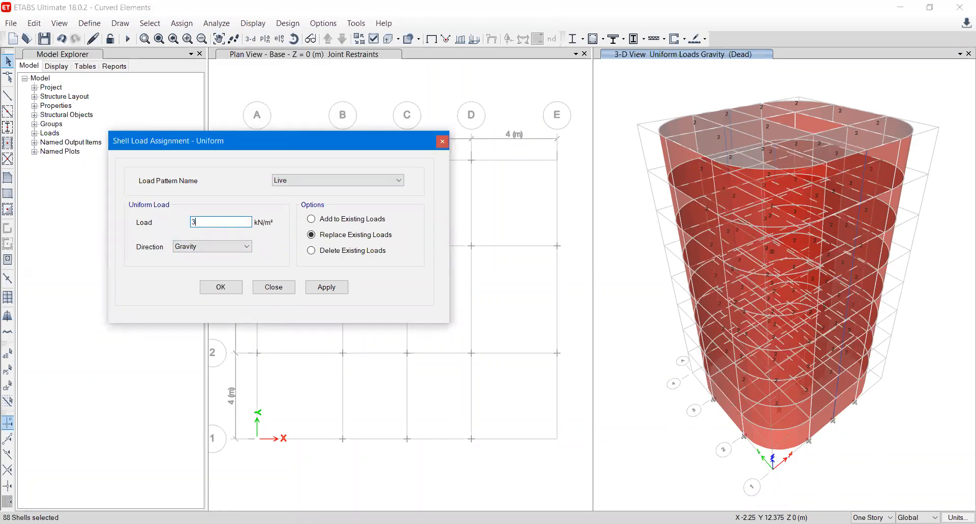
click(325, 287)
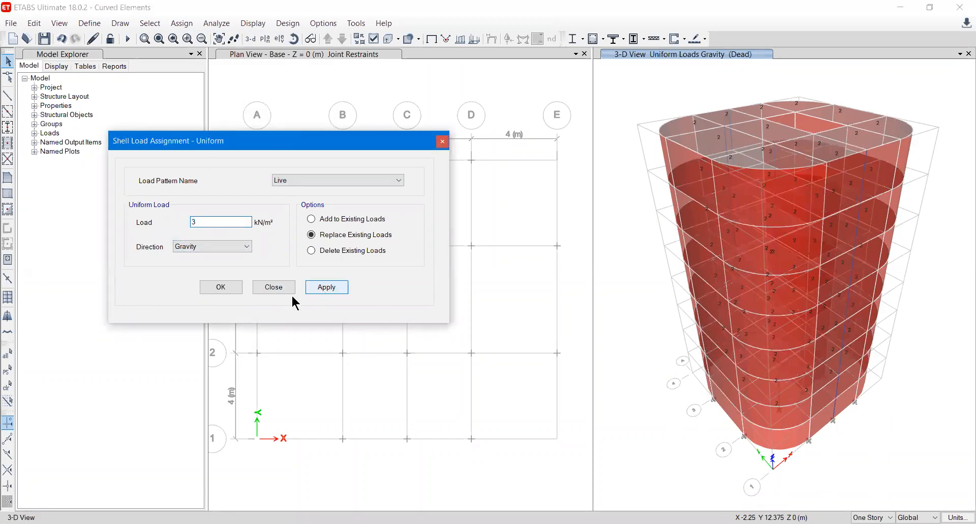
click(229, 290)
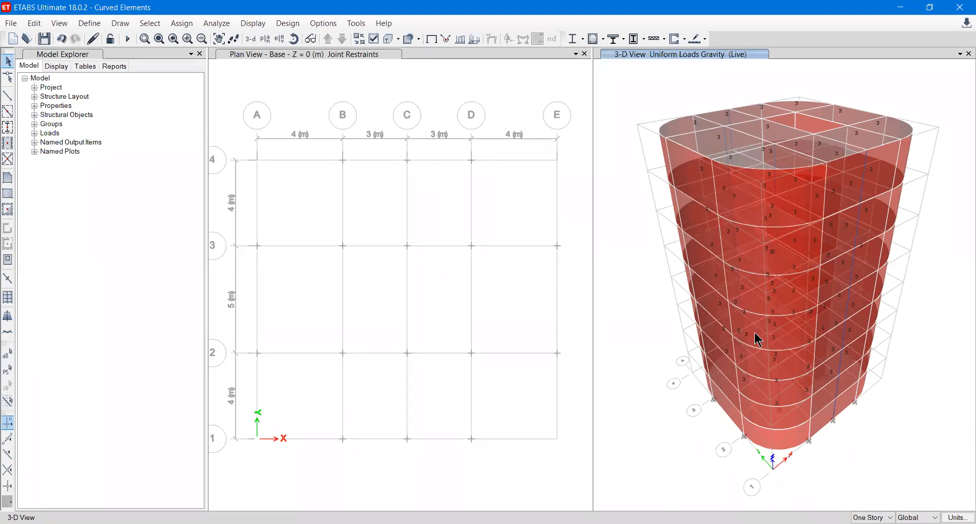
Show Story1 in the plan view
click(360, 54)
click(329, 39)
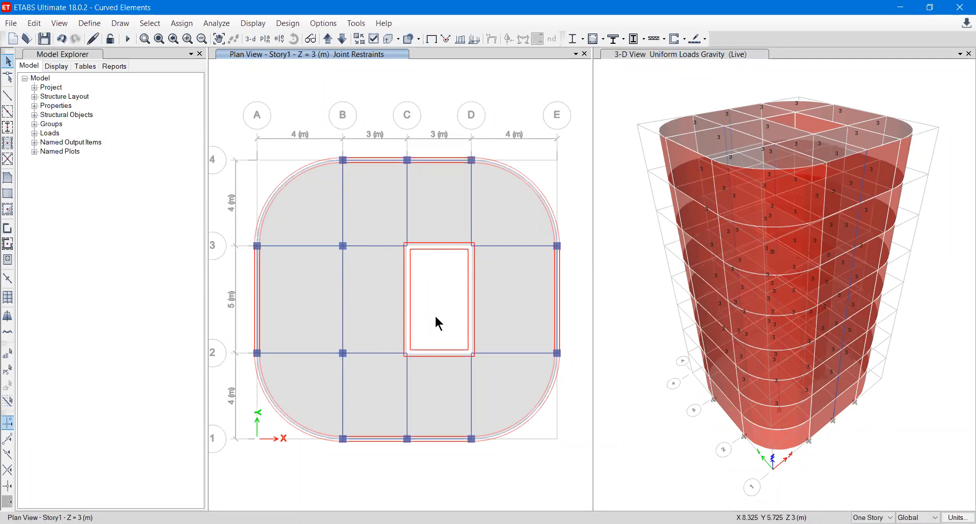
Add a load pattern named Seismic of type Seismic, using IS 1893:2016 as the auto lateral load
click(90, 23)
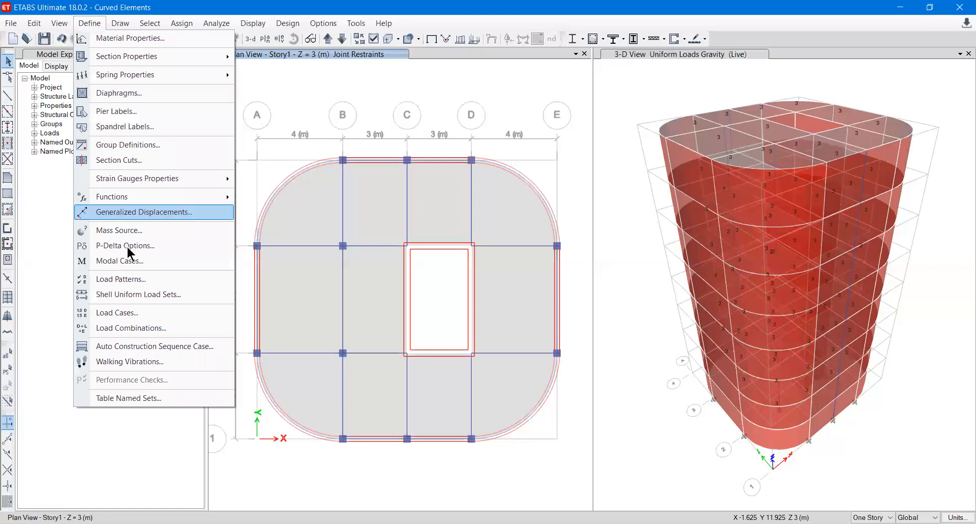
key(Return)
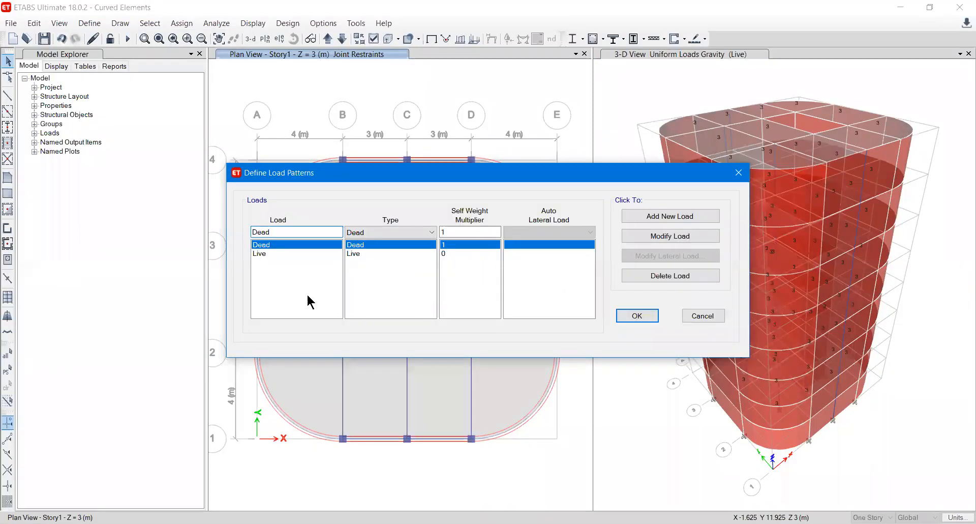
drag(289, 232, 192, 233)
text(Seismic)
click(358, 232)
click(374, 295)
click(534, 233)
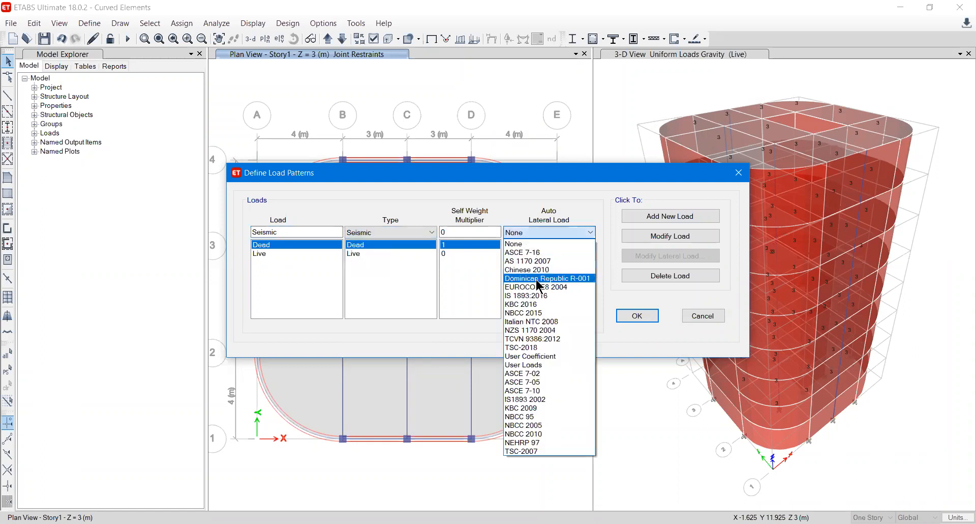
click(526, 296)
click(660, 216)
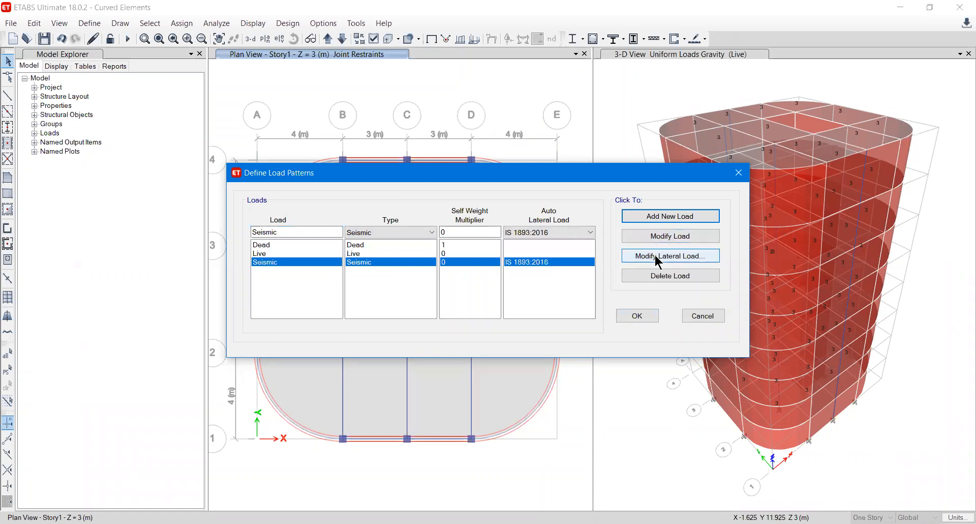
Limit the Seismic lateral loading to X Dir and Y Dir without eccentricity, and set the response reduction factor to 3
click(653, 255)
click(349, 213)
click(351, 198)
click(405, 198)
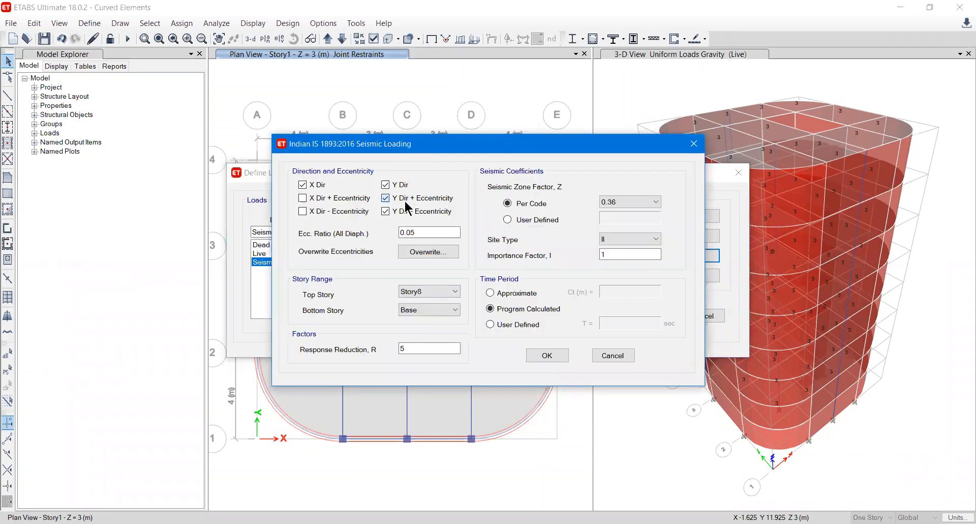
click(408, 211)
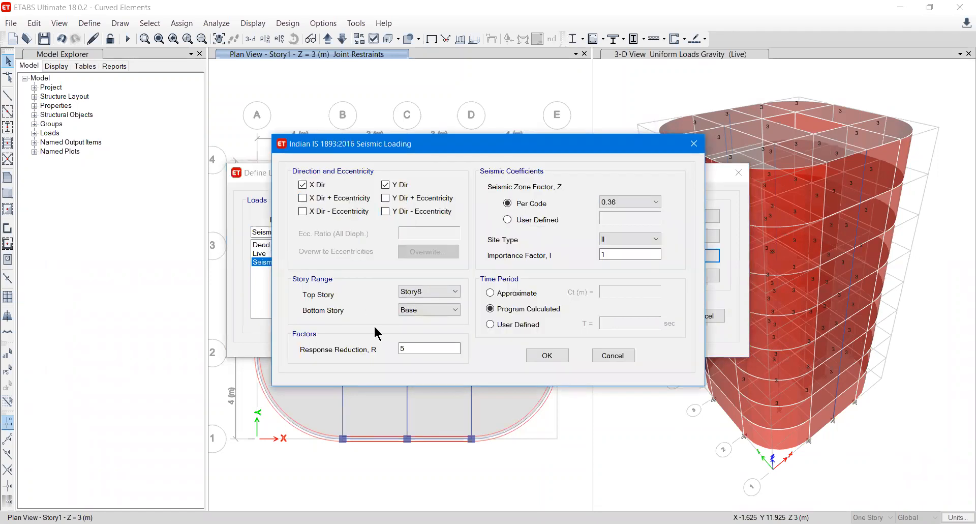
drag(432, 348, 364, 358)
text(3)
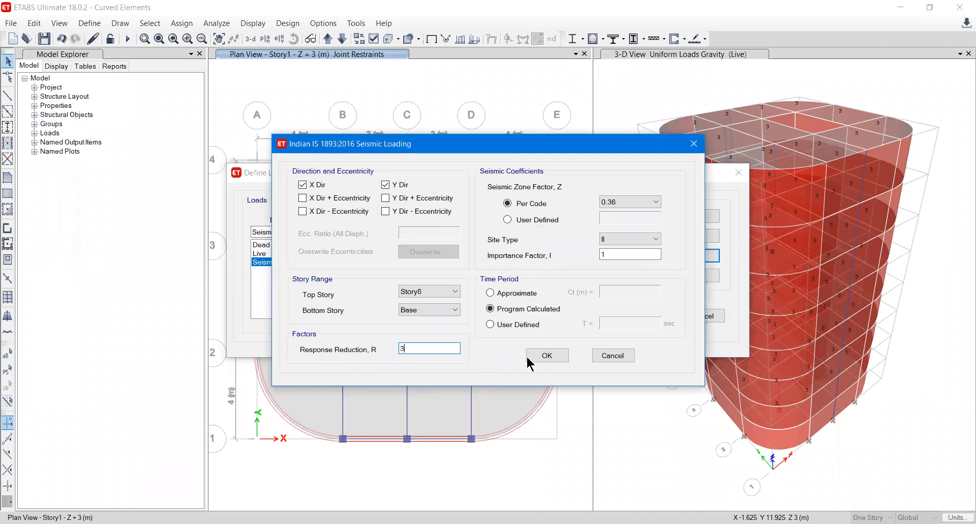
Set the seismic zone factor to 0.1 with site type II, and accept the load pattern definitions
click(653, 201)
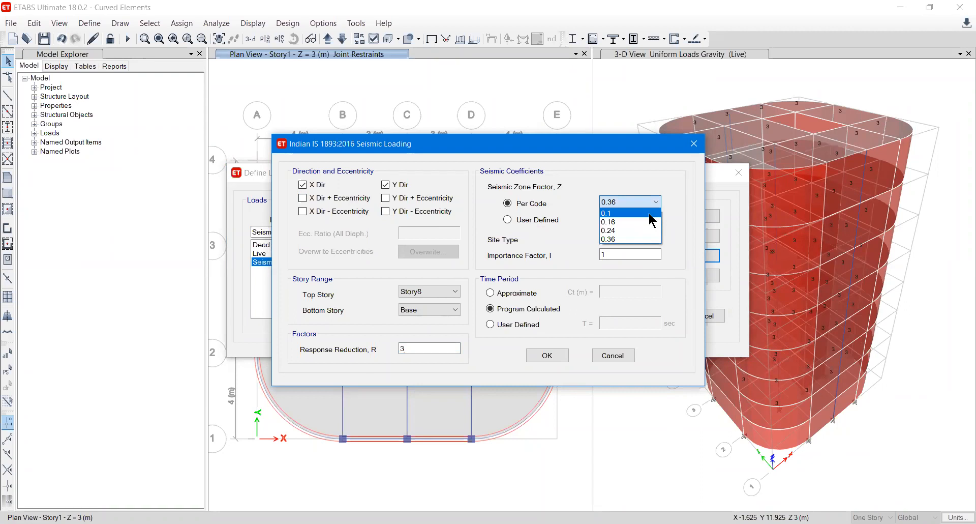
click(649, 213)
click(652, 239)
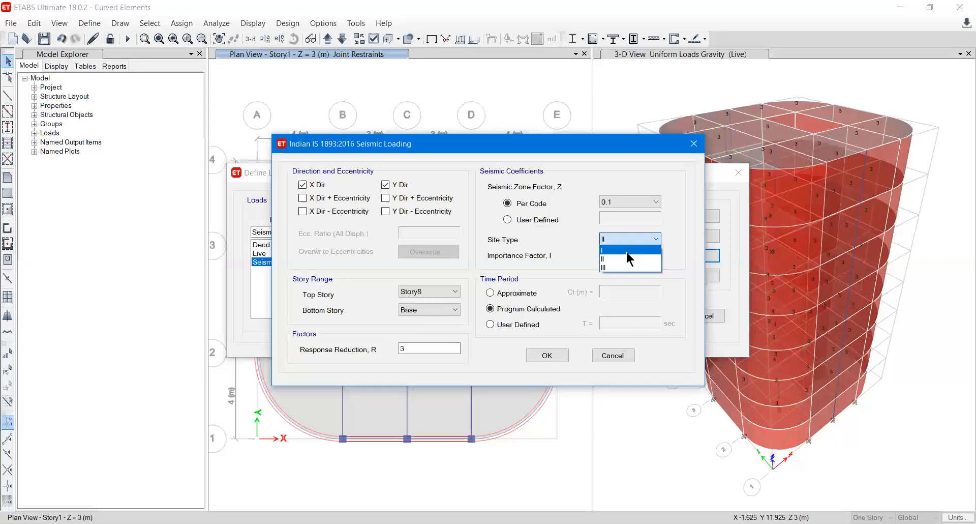
click(627, 258)
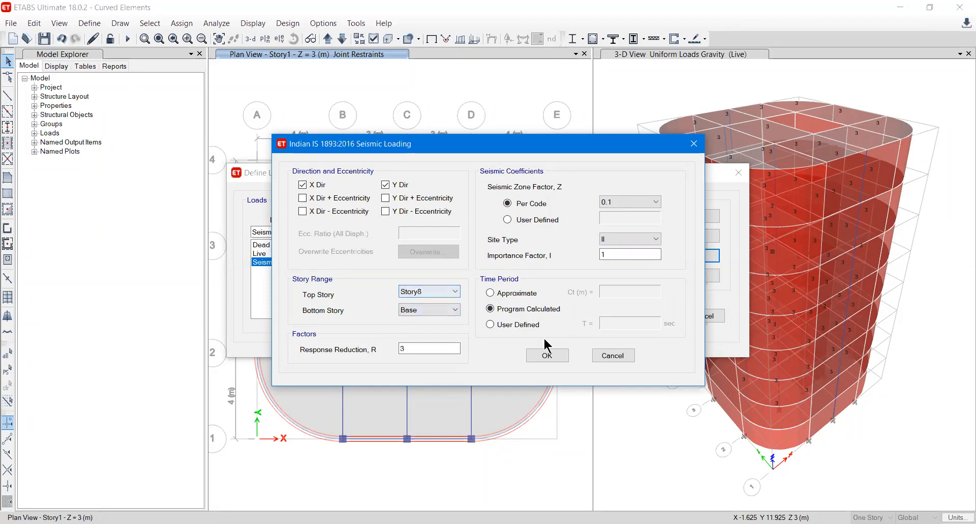
click(553, 360)
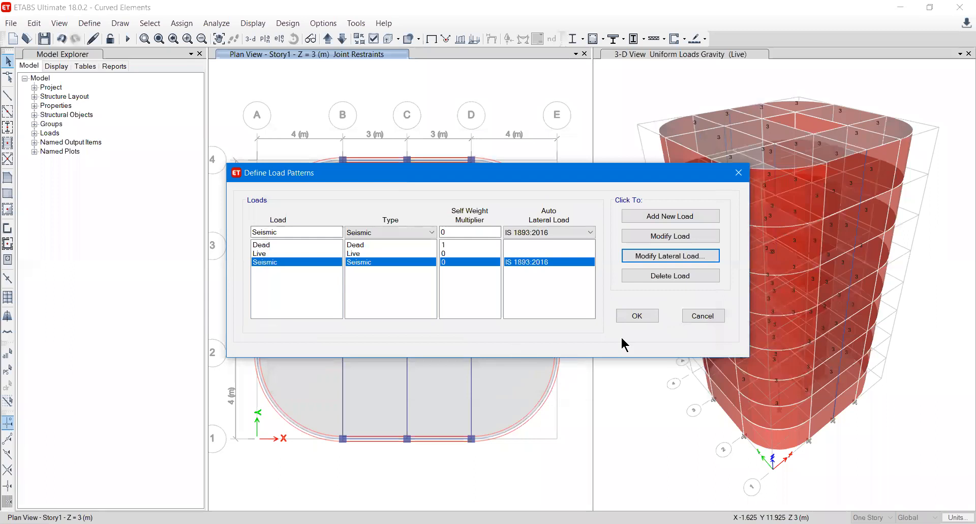
click(641, 317)
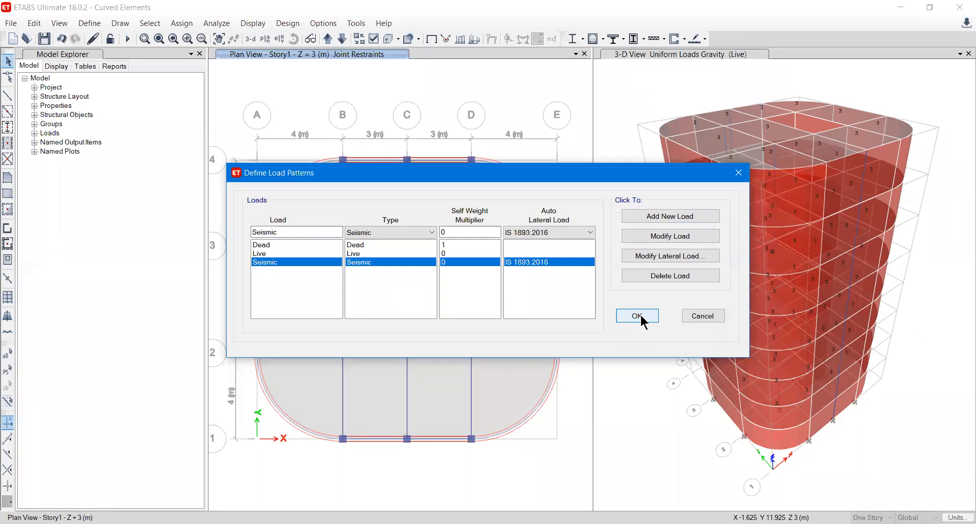
Clear the displayed uniform loads from the 3-D view and the joint restraints from the Story1 plan view
click(704, 60)
click(431, 39)
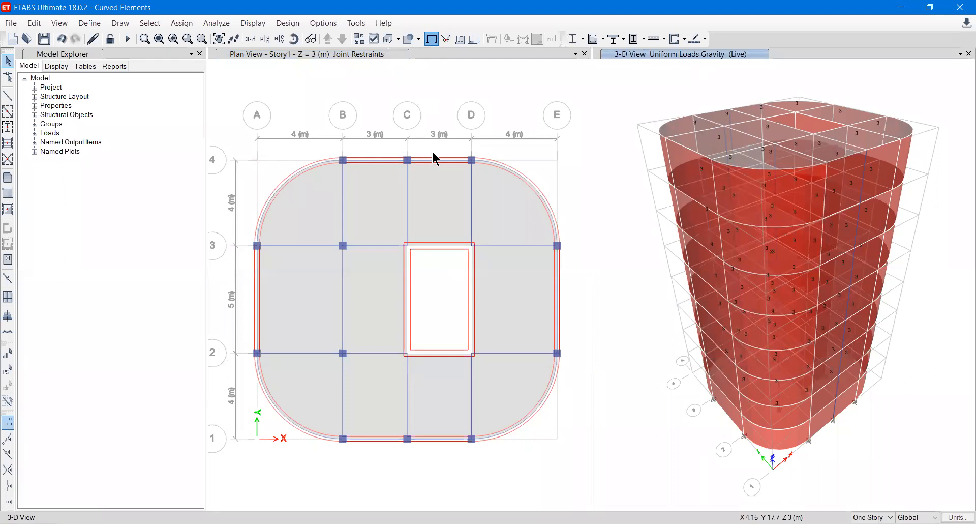
click(387, 67)
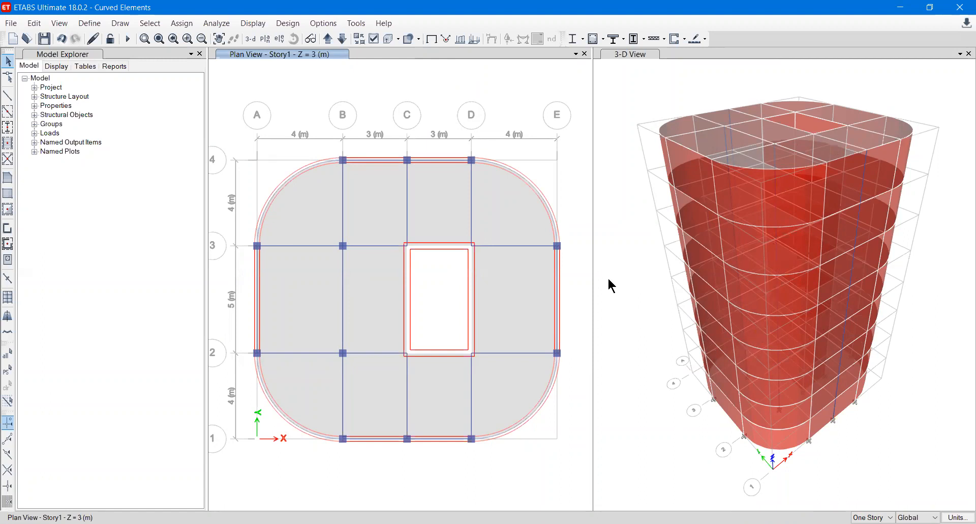
click(676, 90)
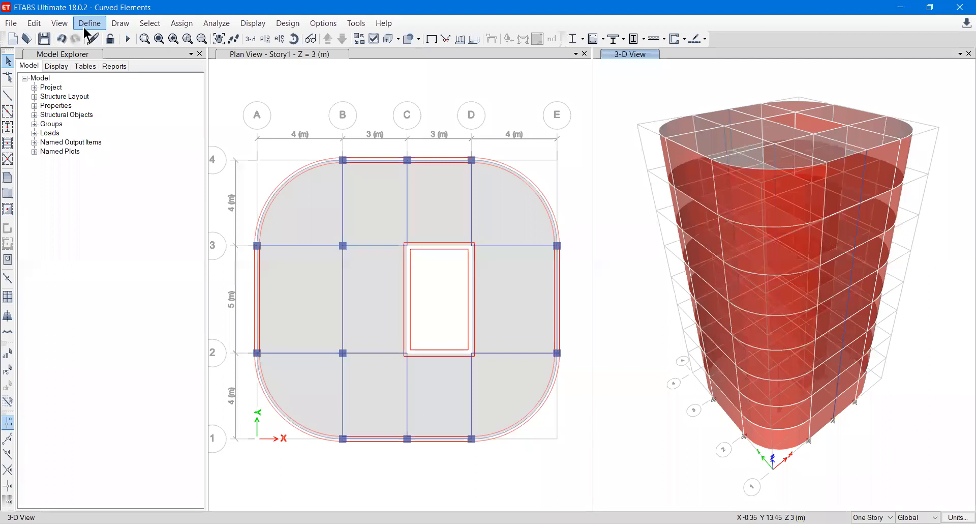
Rename the wall pier label P1 to a name starting with Shear
click(88, 24)
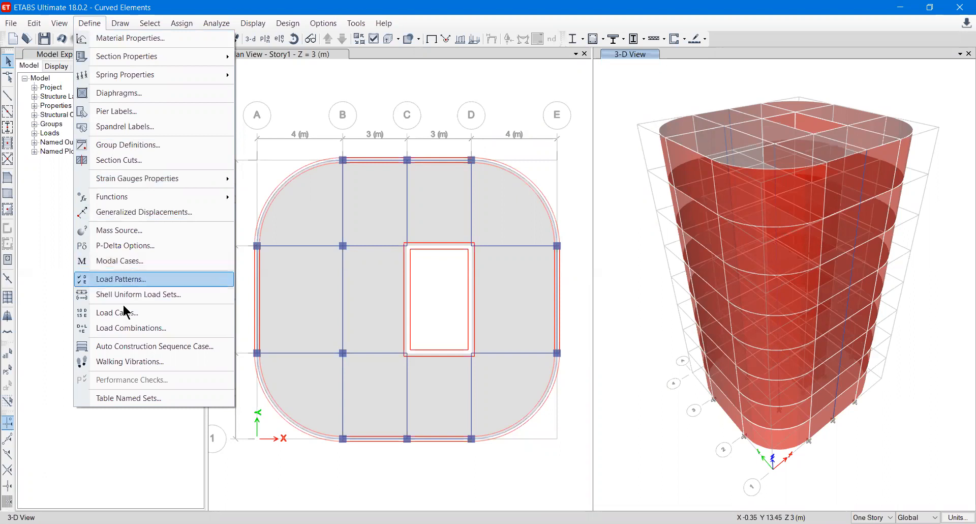
click(114, 117)
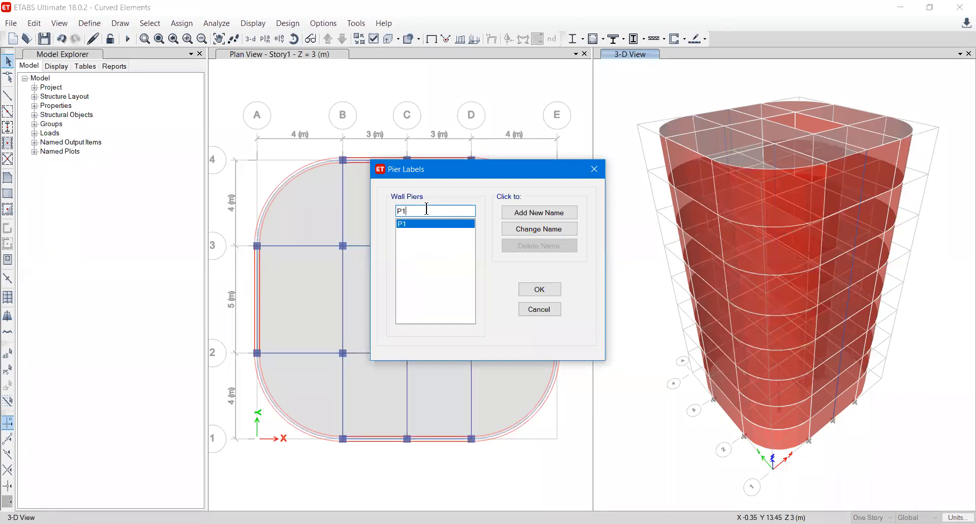
click(536, 232)
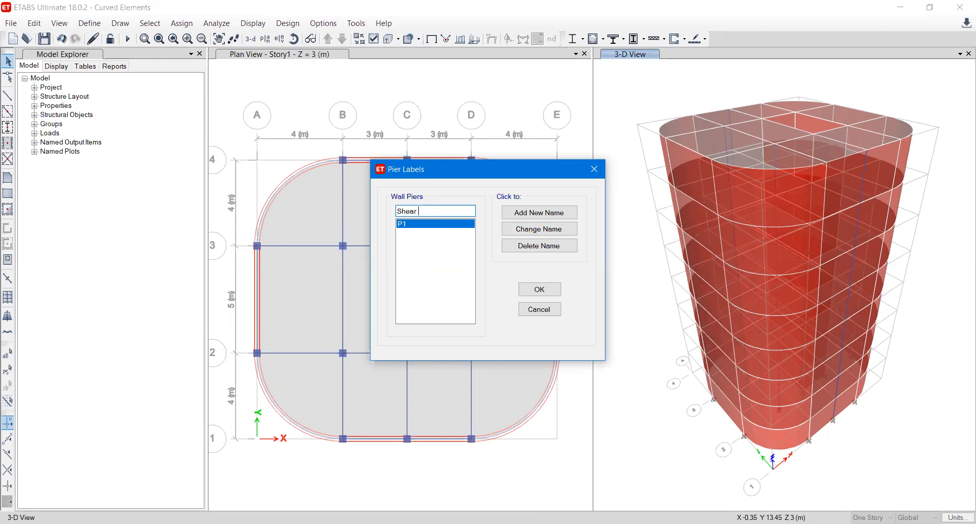
click(536, 232)
click(541, 284)
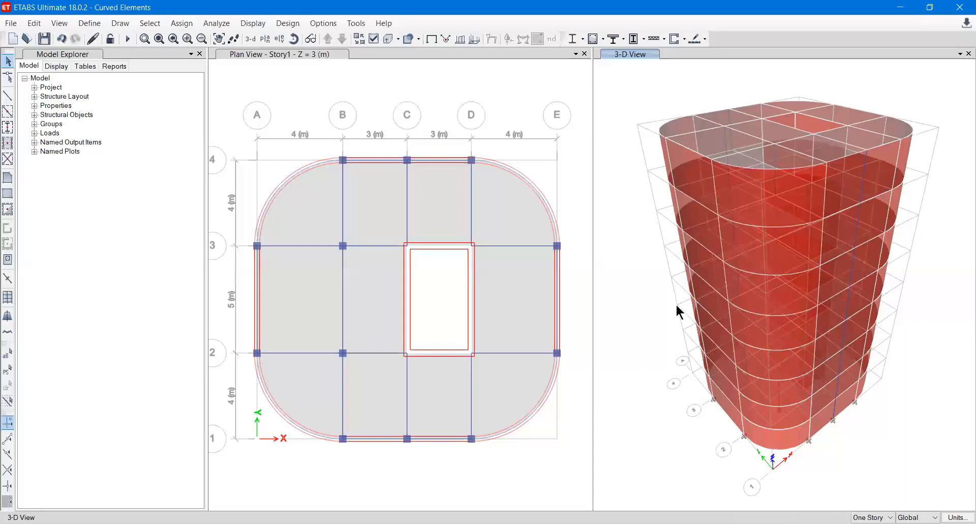
Try to select a stack of perimeter walls in the 3-D view
click(294, 39)
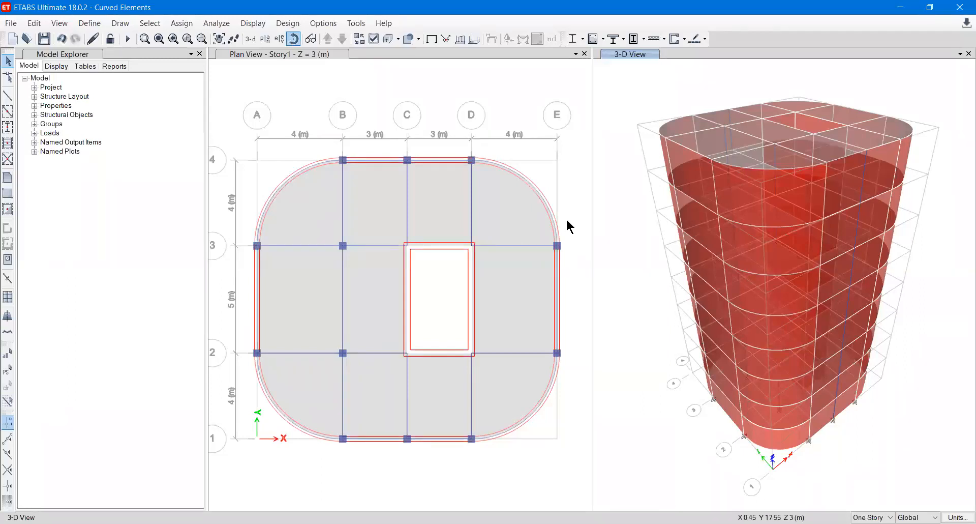
drag(795, 349, 864, 484)
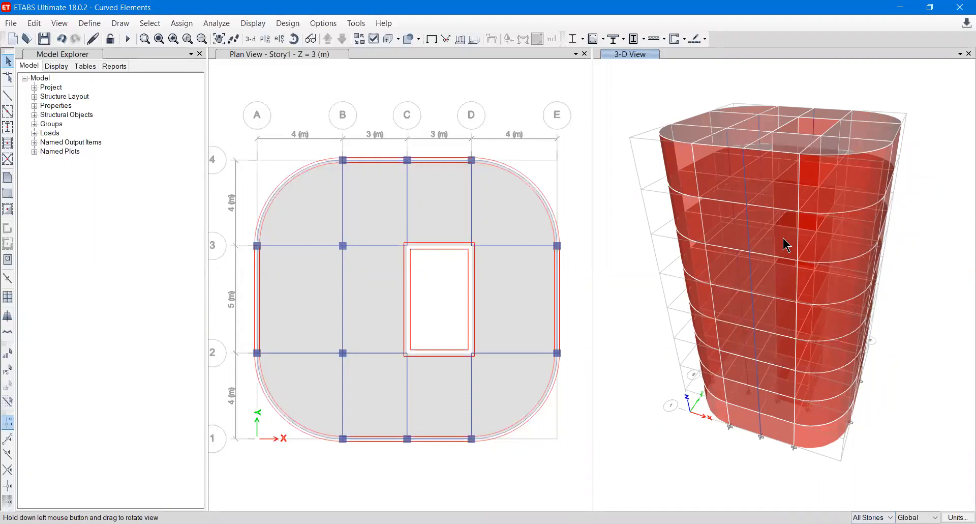
scroll(760, 183, up, 3)
drag(761, 184, 665, 183)
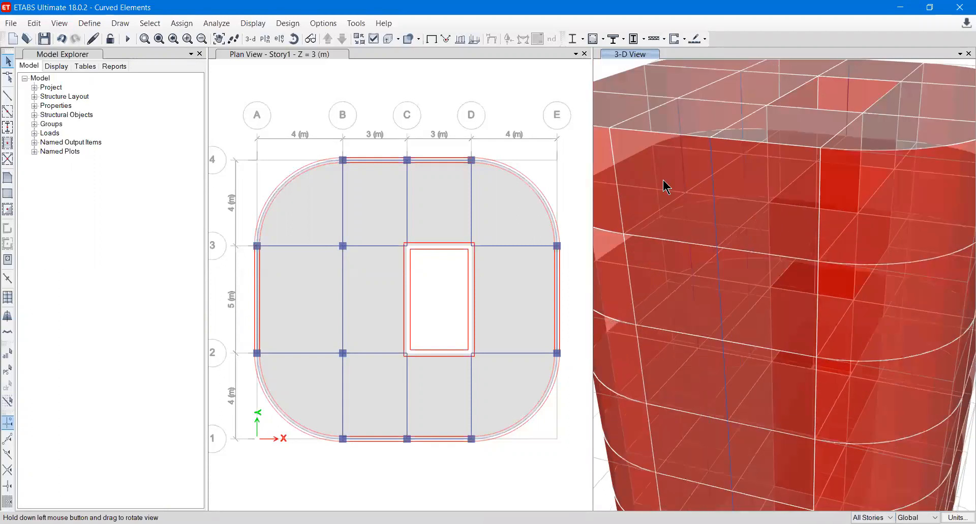
click(631, 145)
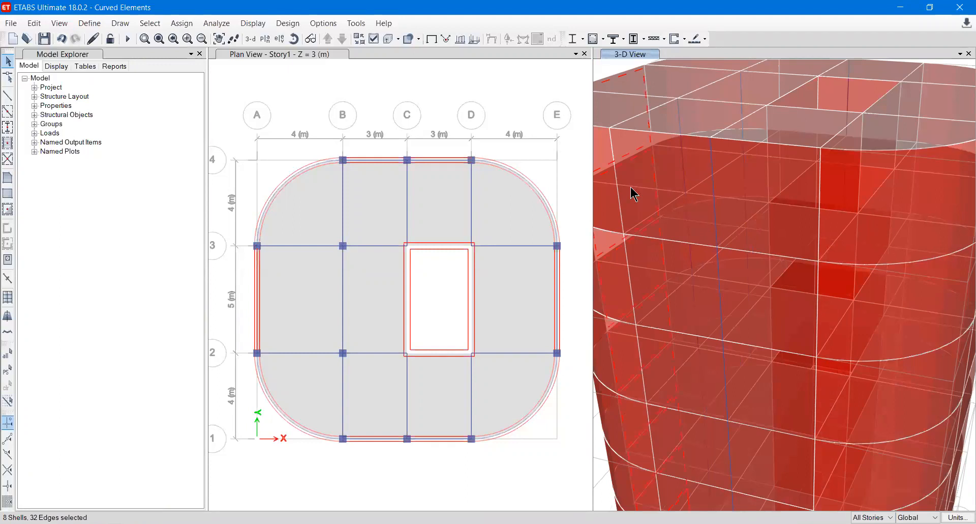
click(656, 229)
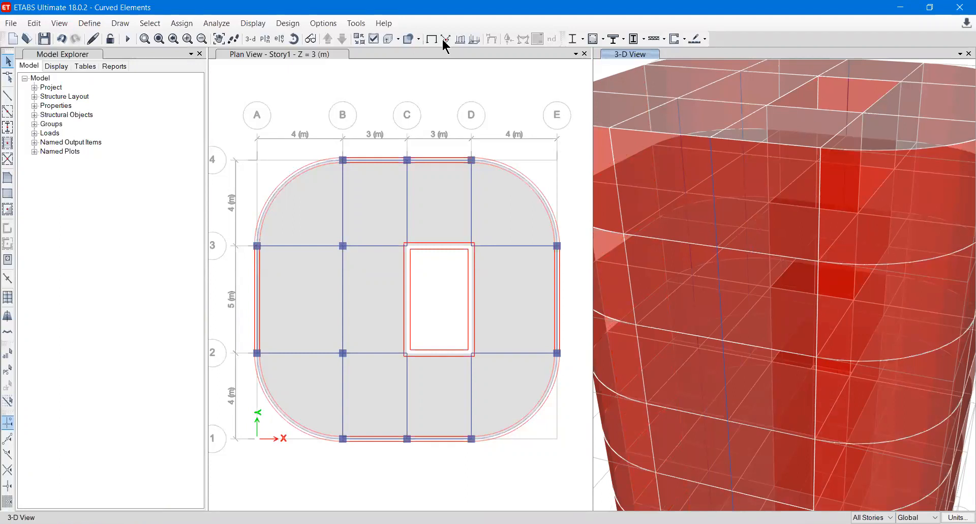
Switch the program's graphics mode and activate the 3-D view
click(323, 23)
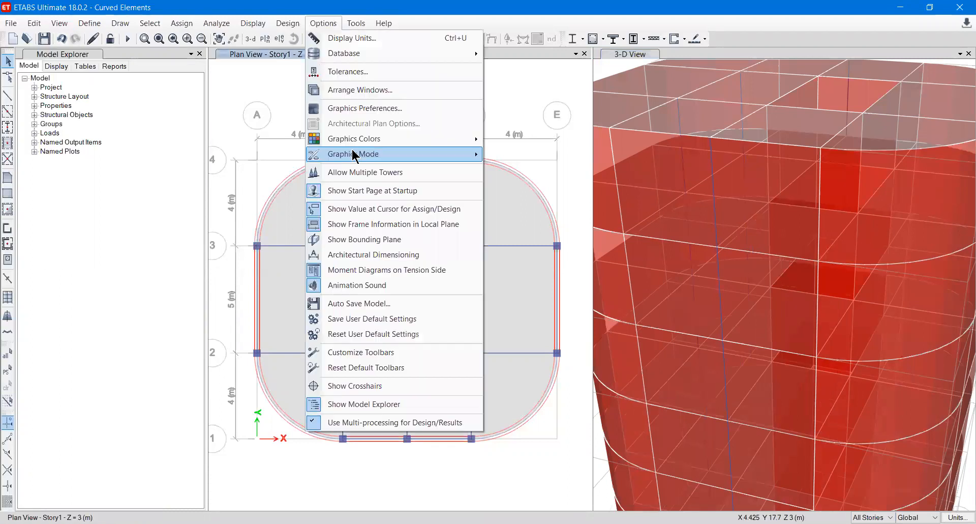
mouse_move(352, 151)
click(551, 155)
click(791, 200)
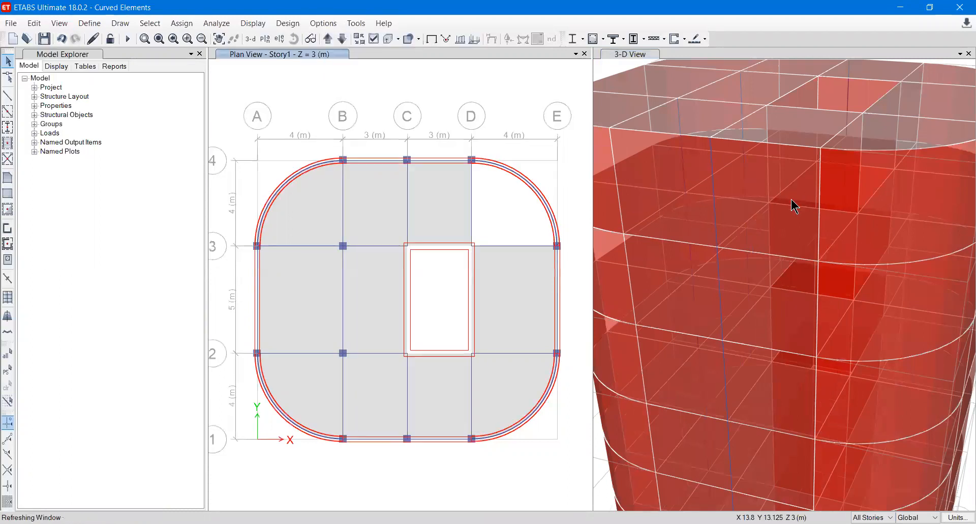
Select the stack of eight straight perimeter walls along grid A and hide it
scroll(780, 237, down, 5)
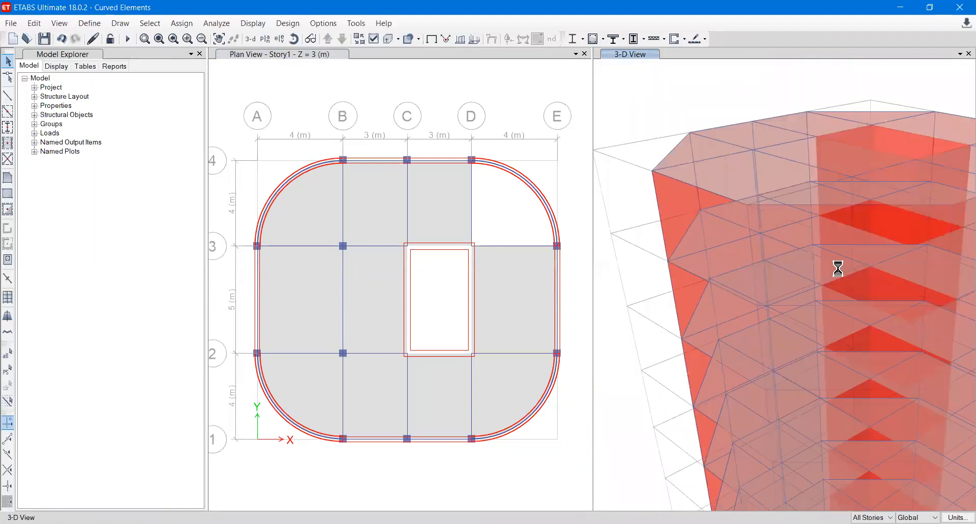
click(728, 262)
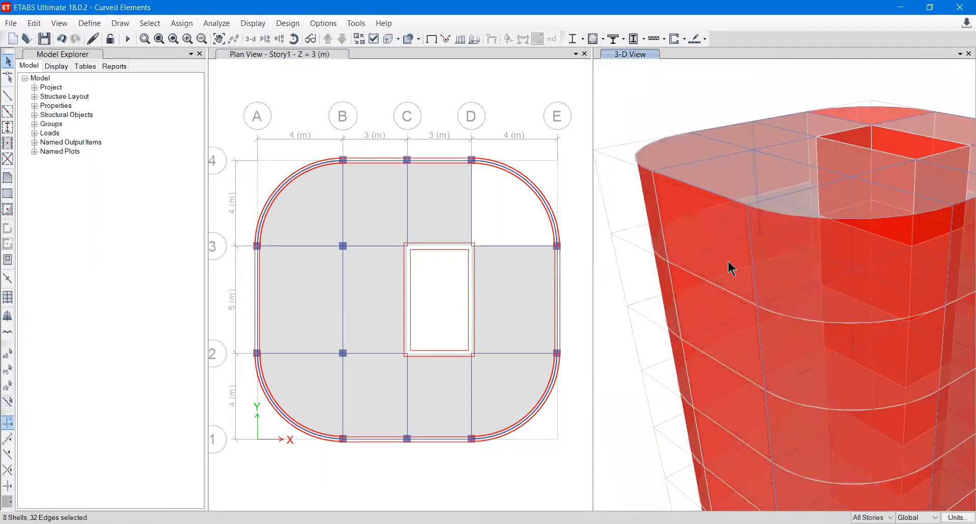
right_click(668, 82)
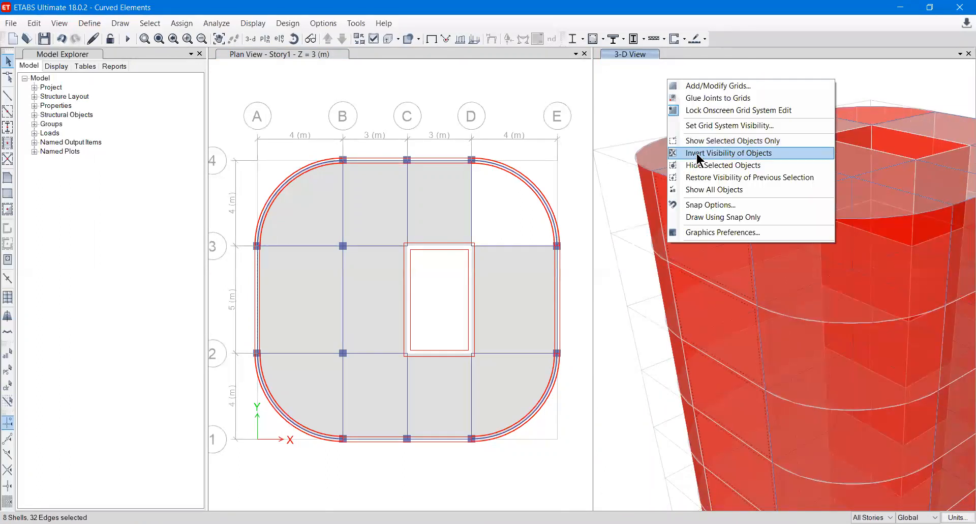
click(727, 165)
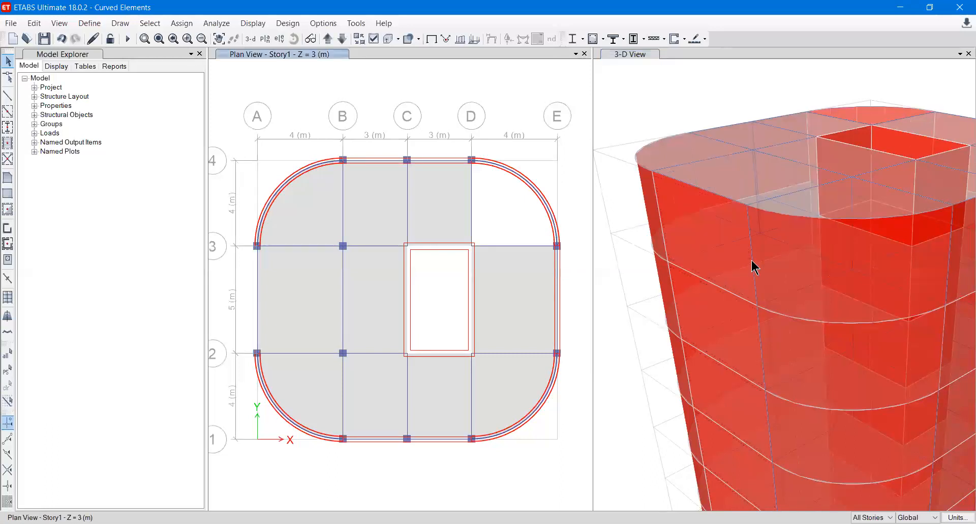
Select another stack of eight shells in the 3-D view and hide the selected objects
click(622, 53)
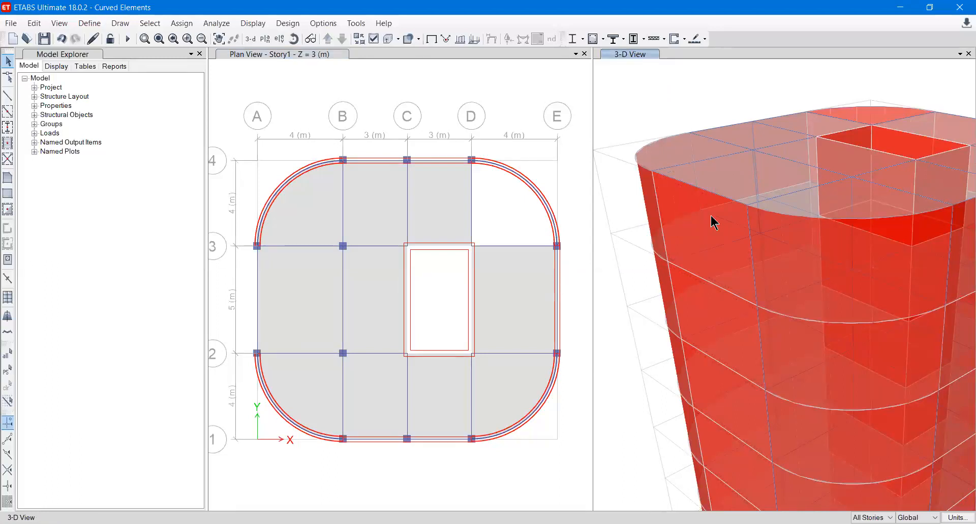
click(710, 200)
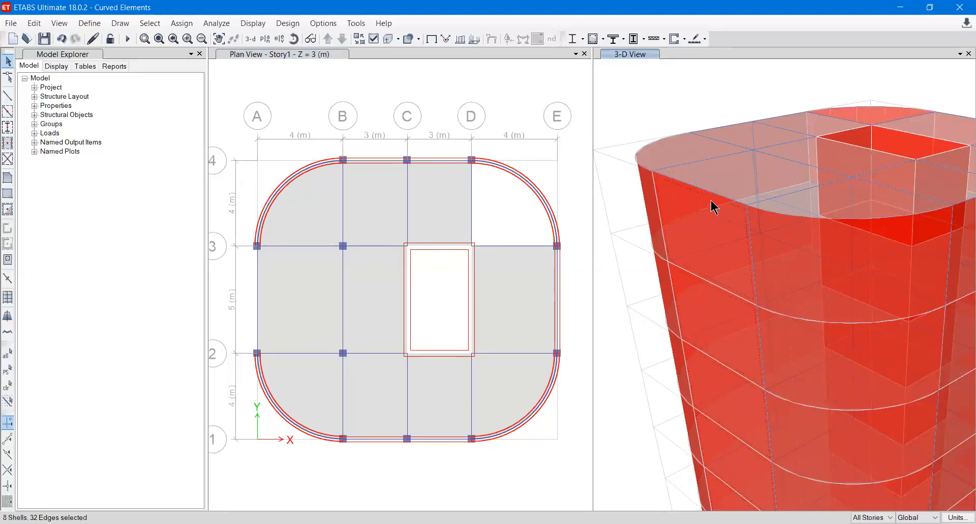
right_click(681, 86)
click(713, 171)
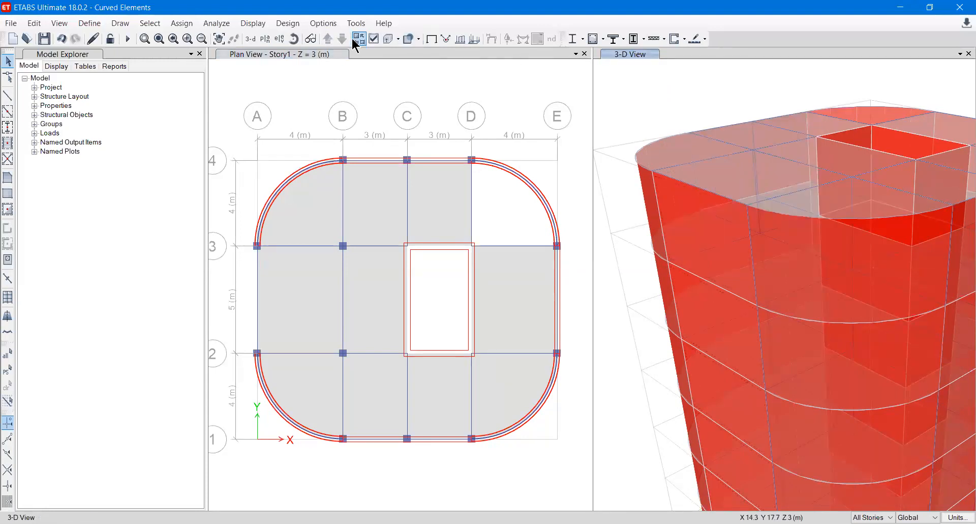
Try to select the rectangular core's wall stack in the 3-D view, clearing the selection of unwanted frames
click(294, 38)
drag(811, 291, 788, 287)
scroll(787, 282, down, 5)
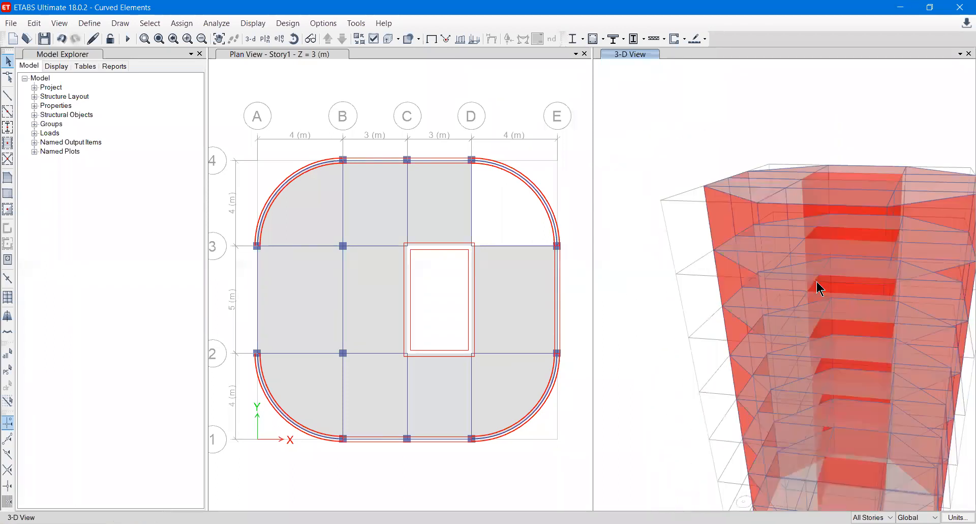
scroll(841, 291, up, 8)
scroll(829, 273, down, 3)
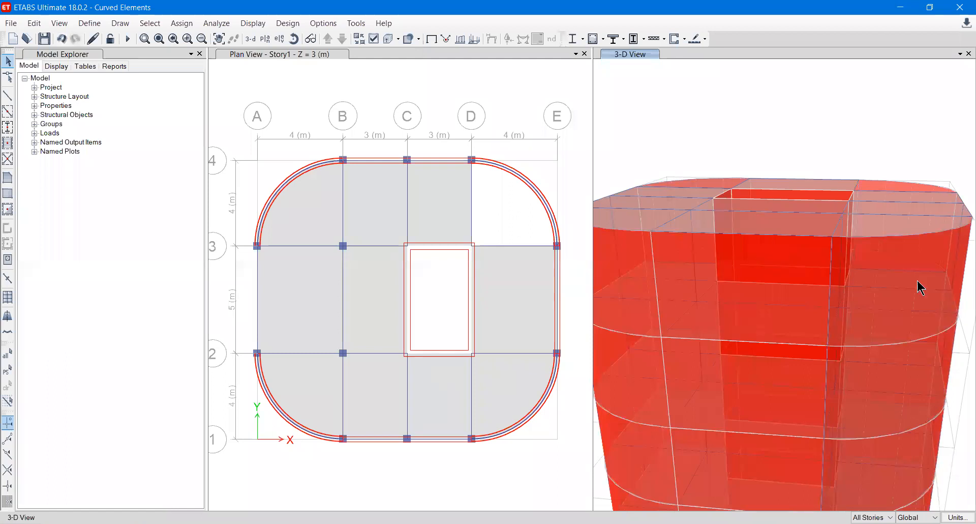
mouse_move(917, 307)
middle_down()
mouse_move(960, 312)
mouse_move(960, 301)
mouse_move(896, 358)
mouse_move(886, 379)
mouse_move(895, 376)
middle_up()
click(836, 255)
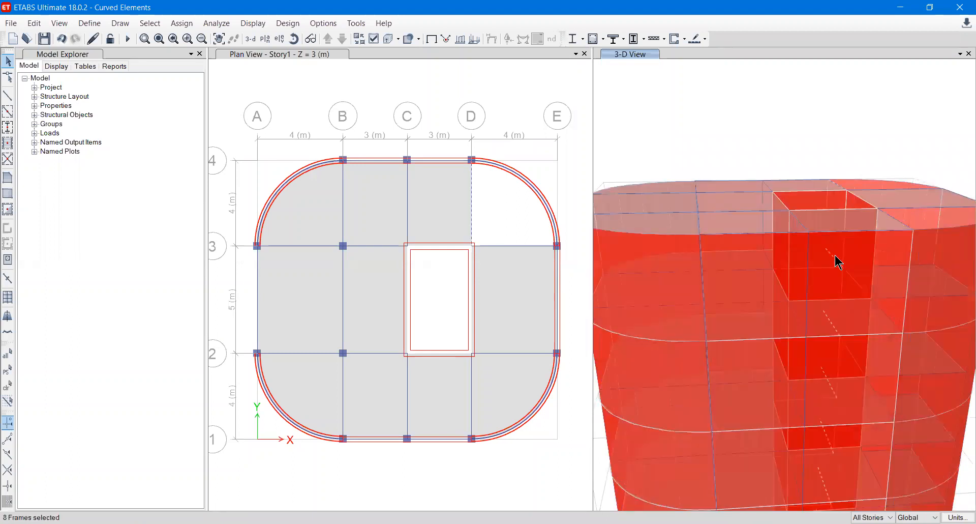
click(822, 248)
click(837, 249)
key(Escape)
click(824, 241)
click(893, 249)
scroll(849, 305, down, 5)
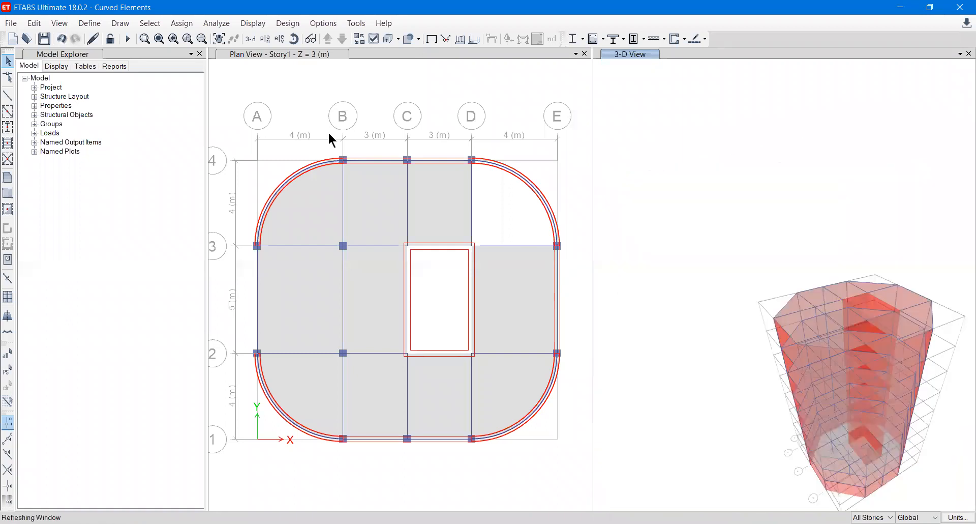
Refresh the view, select the stack of eight straight perimeter walls along grid 1 with its eight frames, and hide them
click(60, 24)
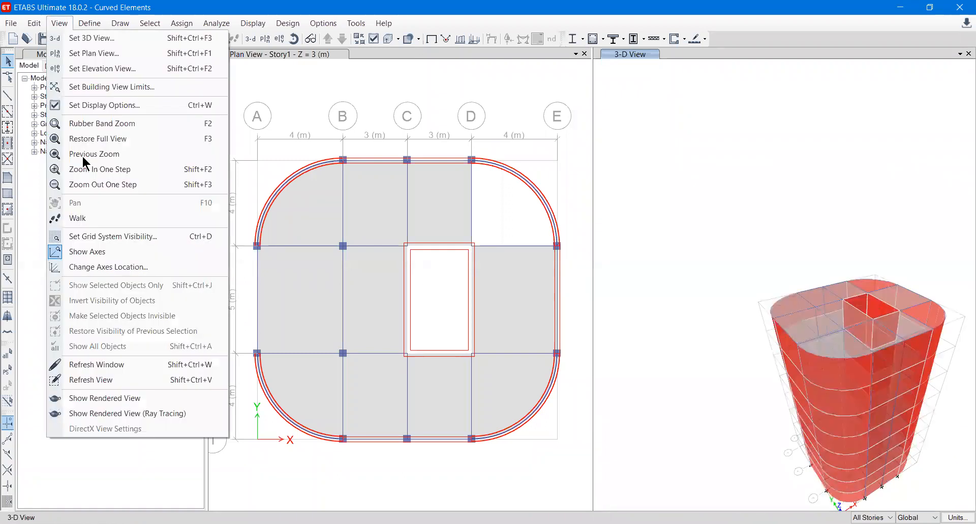
click(104, 371)
middle_drag(849, 402, 749, 357)
shift+middle_drag(839, 371, 764, 366)
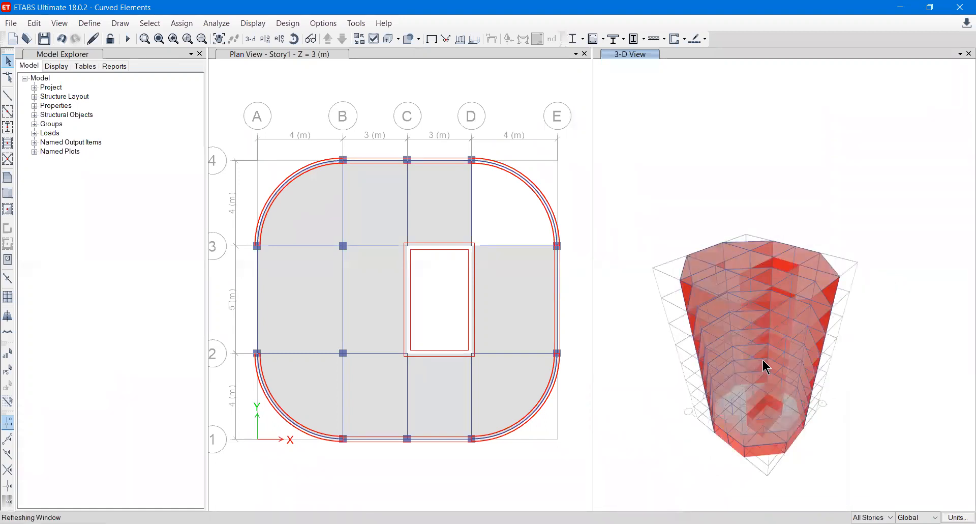
click(734, 322)
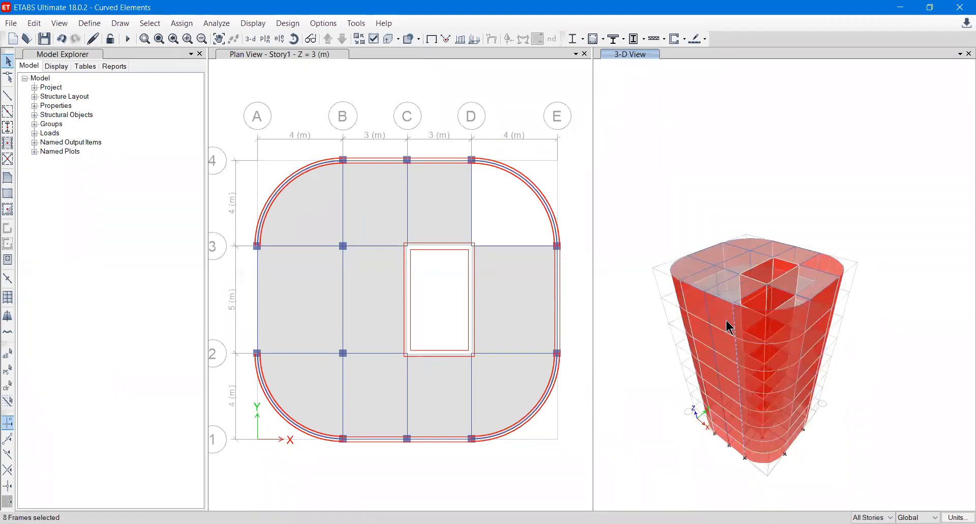
scroll(725, 338, up, 5)
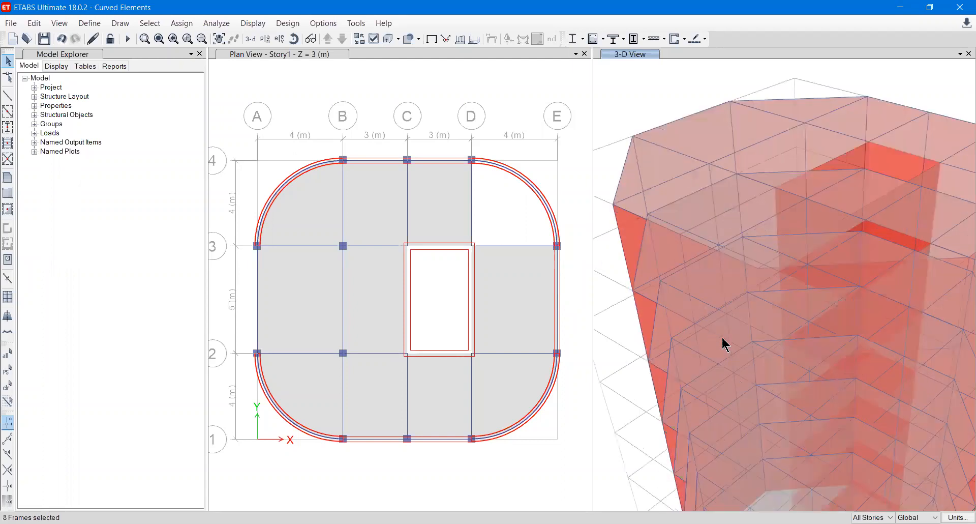
click(712, 287)
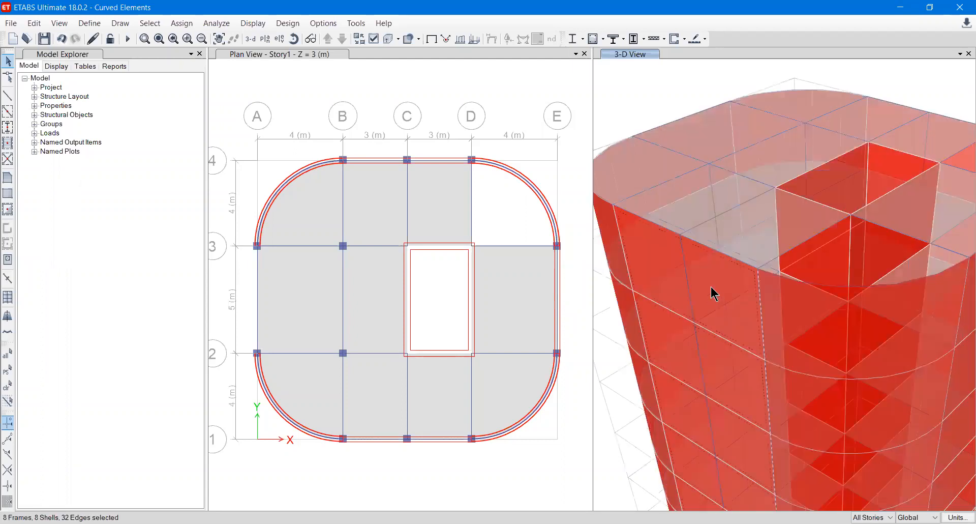
right_click(630, 75)
click(660, 160)
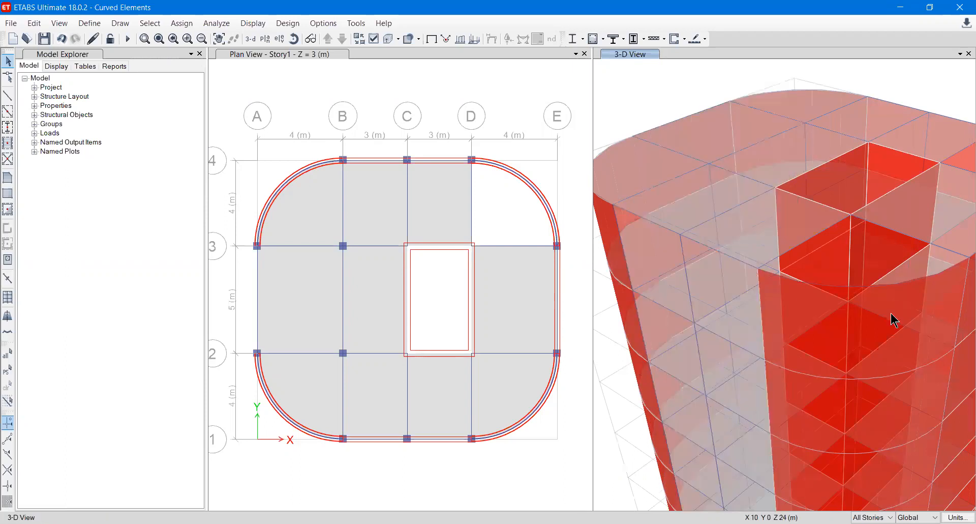
Hide two more stacks of eight straight perimeter wall shells on other sides of the building, one stack at a time
scroll(830, 256, down, 5)
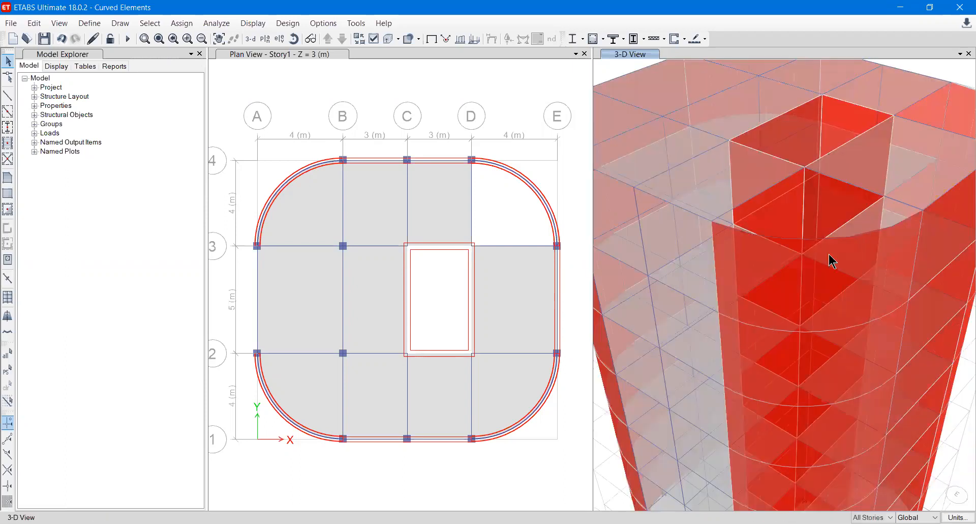
shift+middle_drag(853, 271, 814, 262)
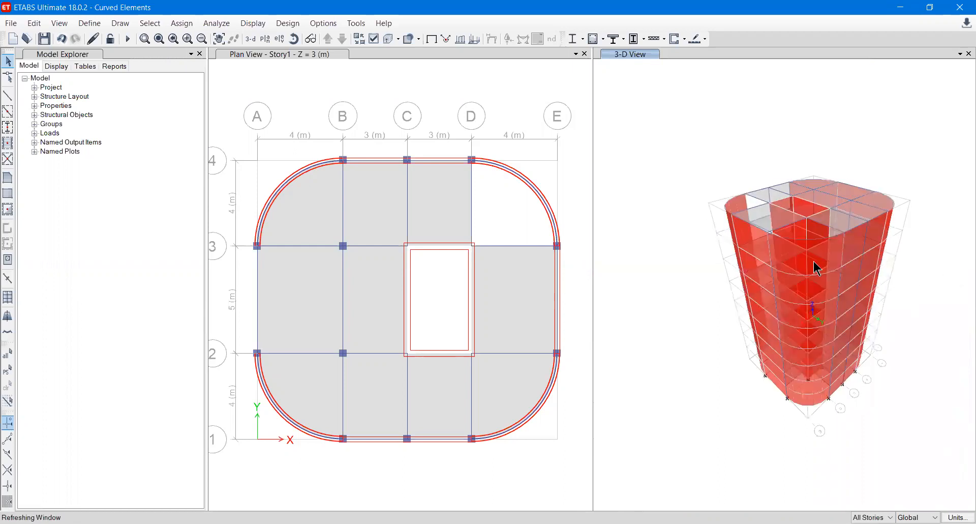
click(756, 234)
right_click(698, 160)
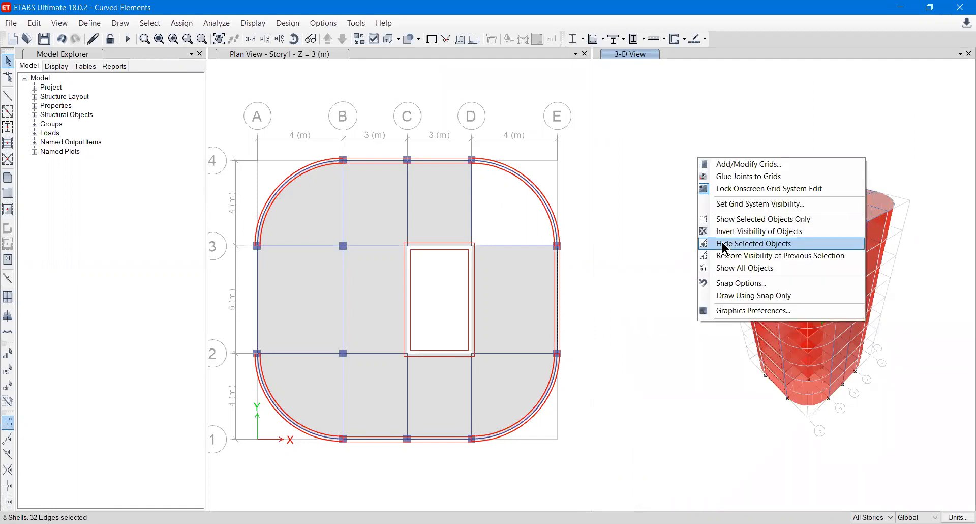
click(723, 243)
shift+middle_drag(844, 345, 774, 269)
click(751, 230)
right_click(703, 209)
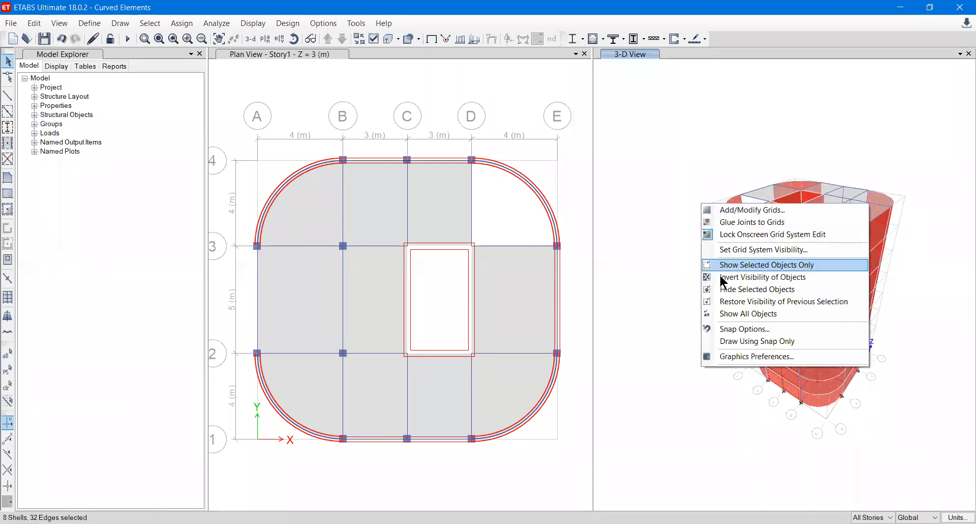
click(725, 292)
Select the remaining stack of eight straight perimeter walls along grid A and hide it
shift+middle_drag(953, 312, 794, 251)
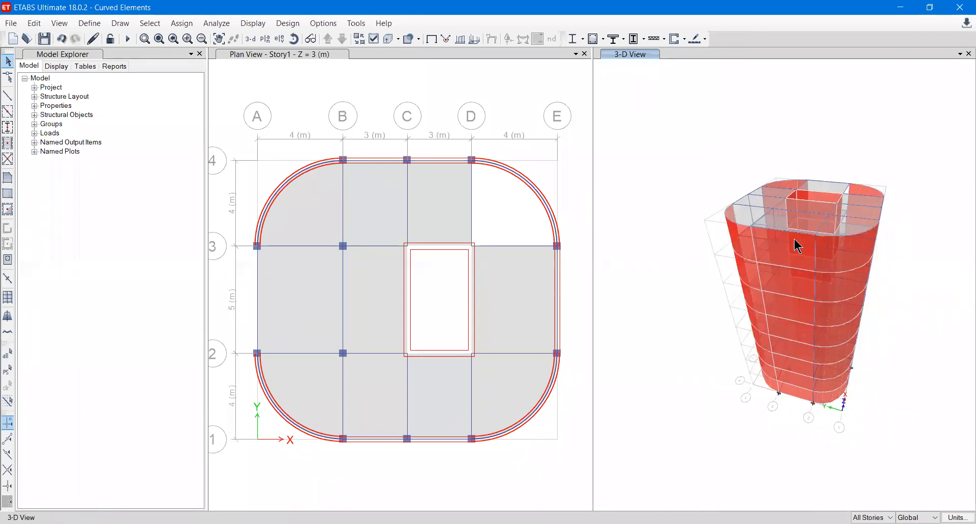
scroll(797, 247, up, 5)
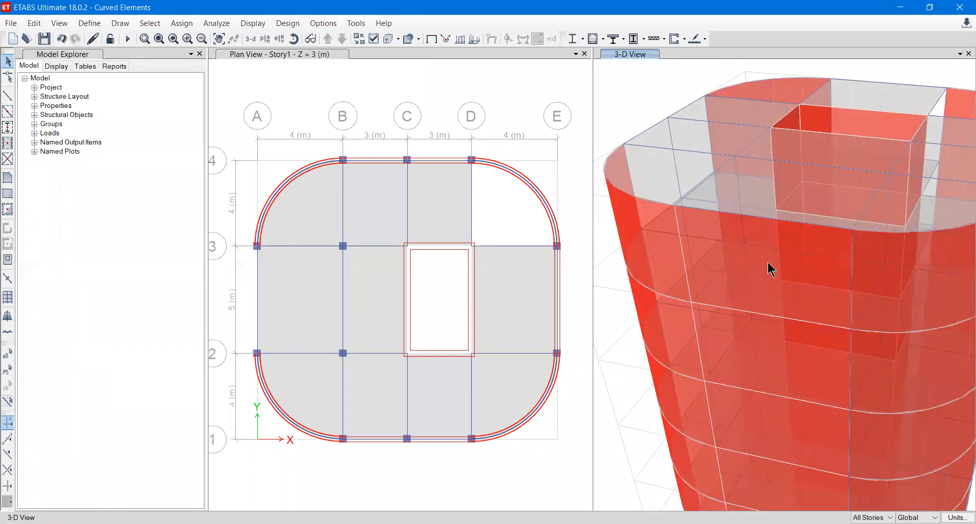
click(765, 266)
scroll(765, 264, down, 5)
right_click(657, 245)
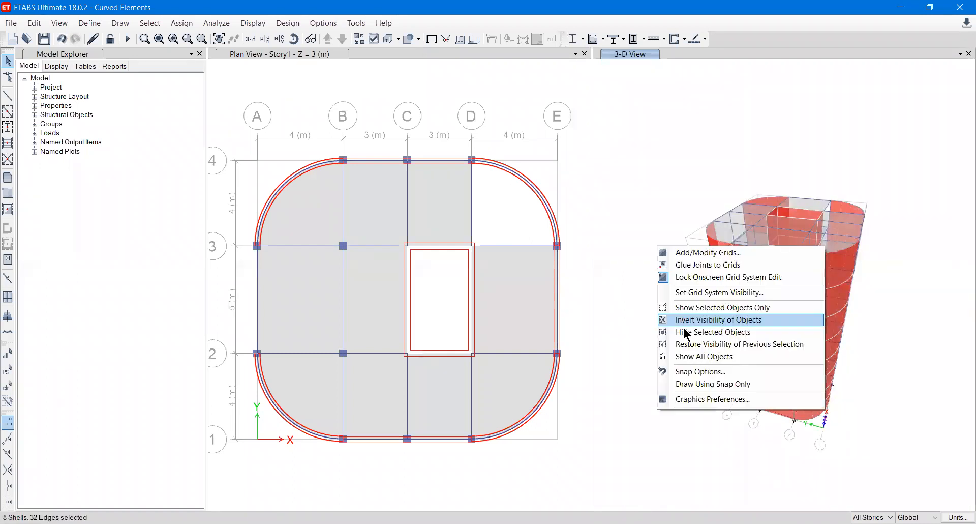
click(813, 332)
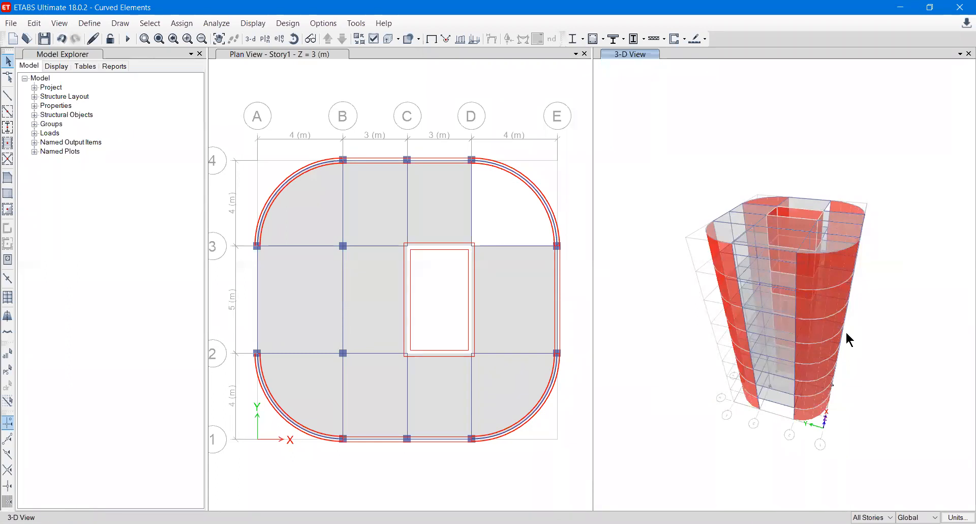
Select the full-height wall stacks on two sides of the rectangular core, 16 shells in all
shift+middle_drag(872, 324, 807, 224)
click(810, 230)
shift+middle_drag(787, 459, 795, 229)
click(747, 400)
shift+middle_drag(747, 400, 776, 237)
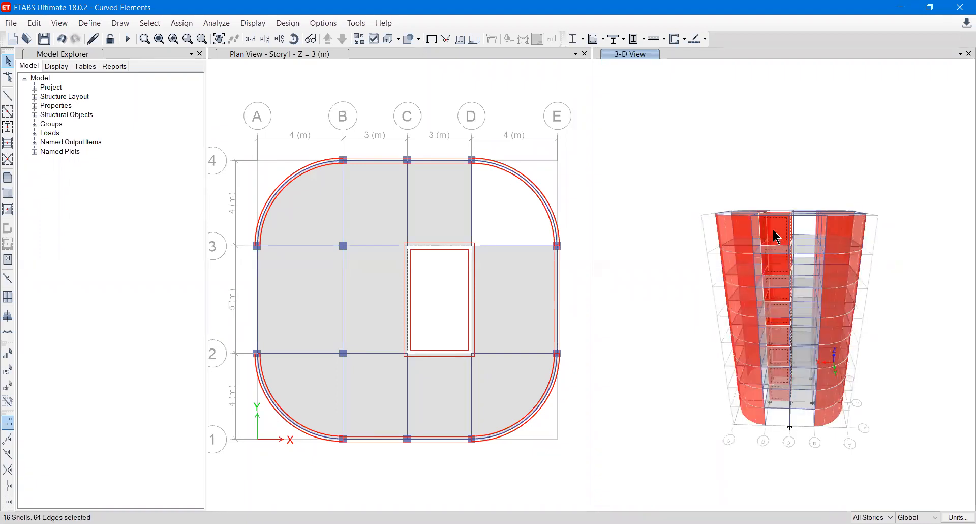
shift+middle_drag(687, 336, 806, 250)
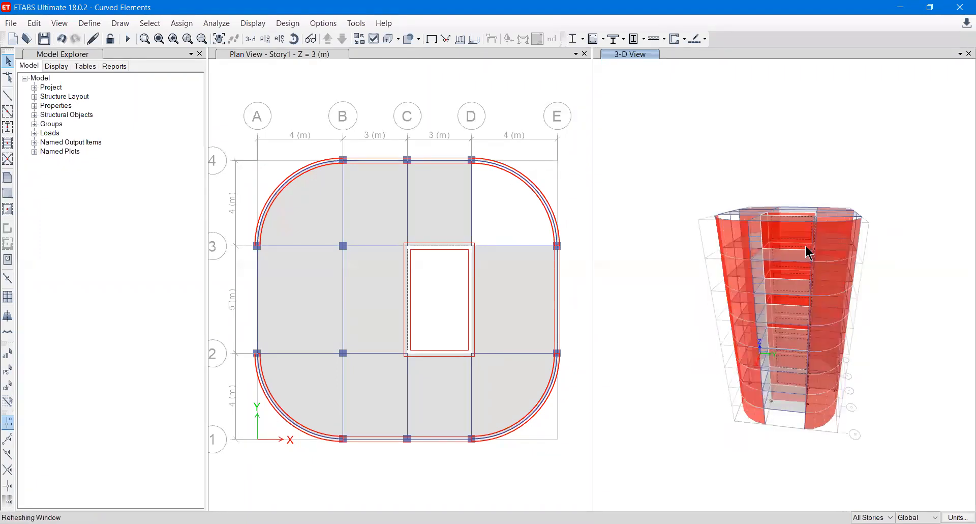
Add the full-height core wall stack along grid D to the selection
scroll(774, 241, up, 5)
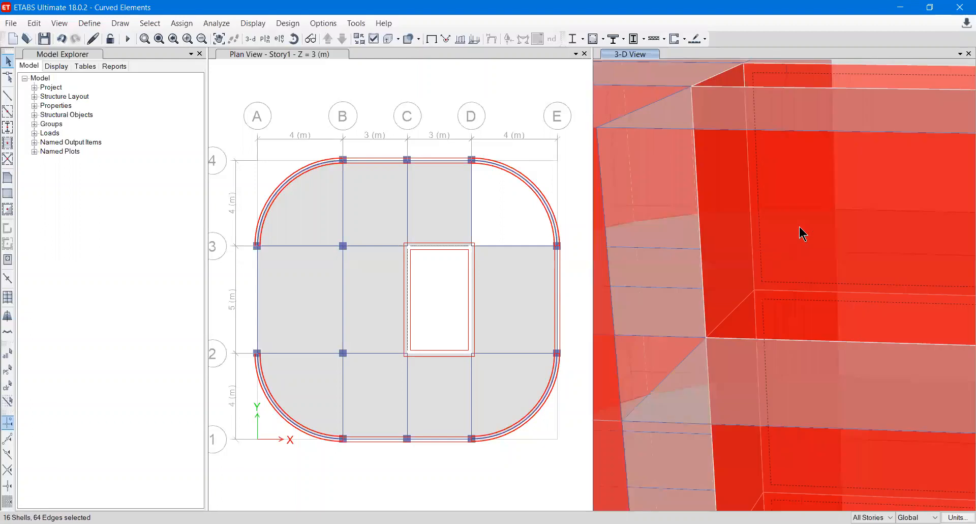
click(792, 227)
click(792, 227)
click(849, 230)
scroll(849, 230, down, 6)
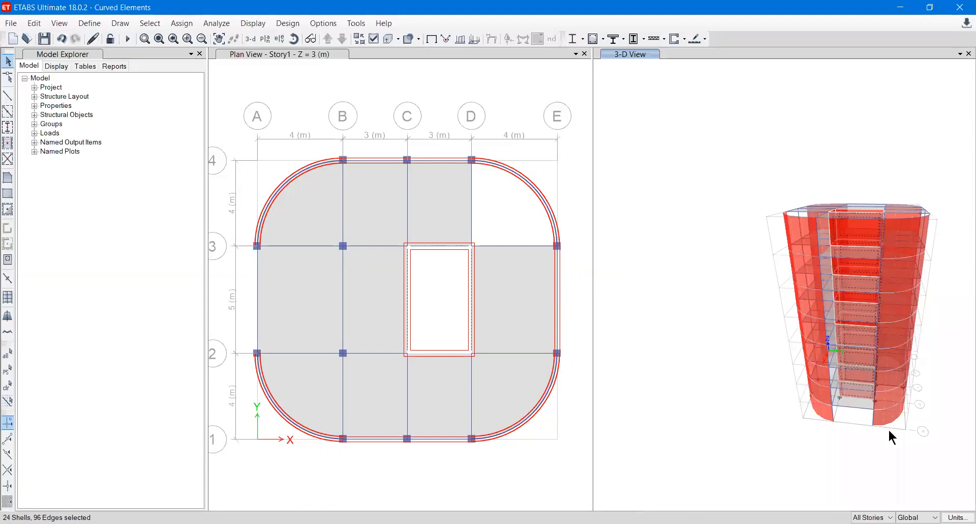
Add the remaining core wall stack to the selection so that all 32 core shells are included
shift+middle_drag(925, 402, 833, 328)
click(832, 253)
click(817, 229)
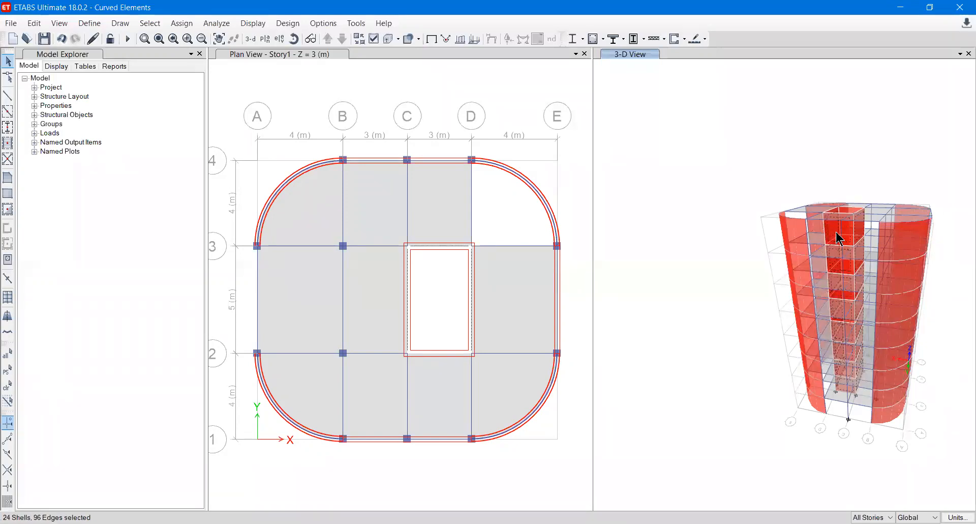
scroll(840, 232, up, 3)
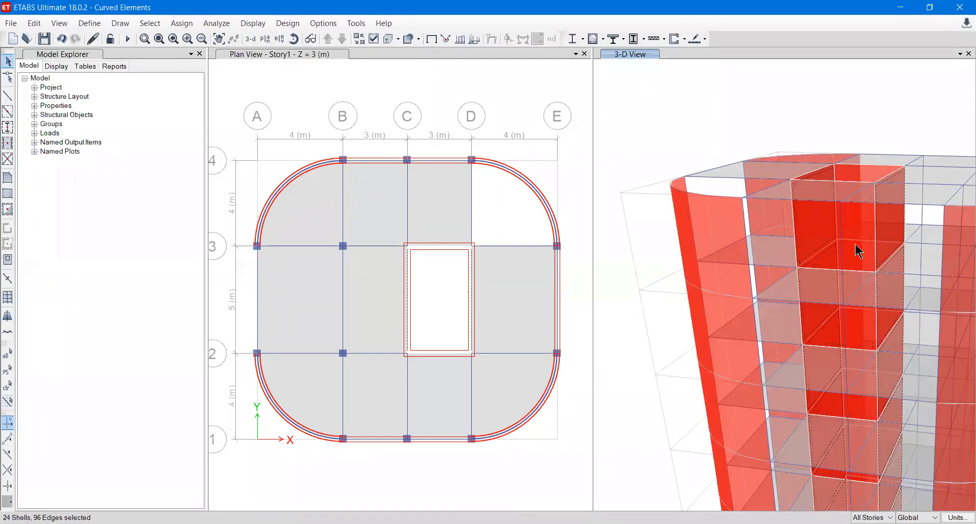
click(858, 250)
shift+middle_drag(888, 245, 846, 257)
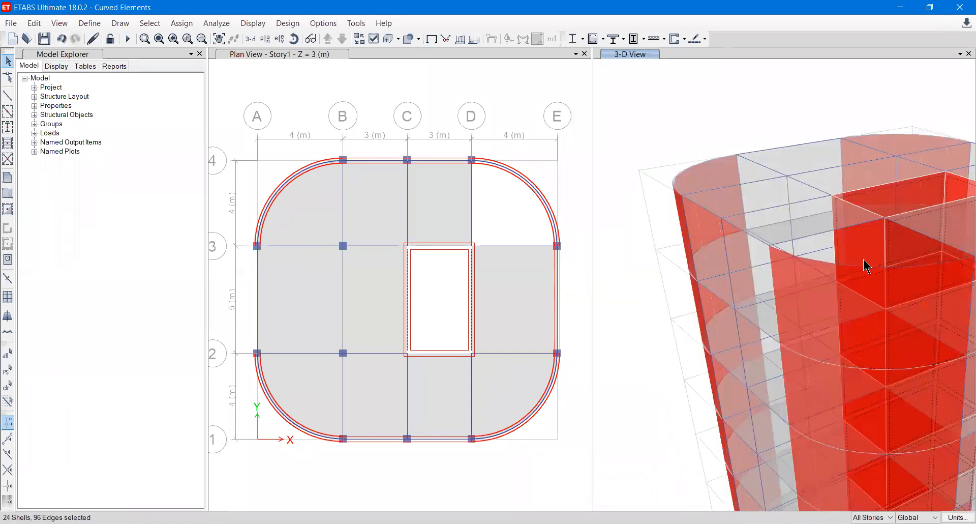
shift+middle_drag(866, 256, 886, 205)
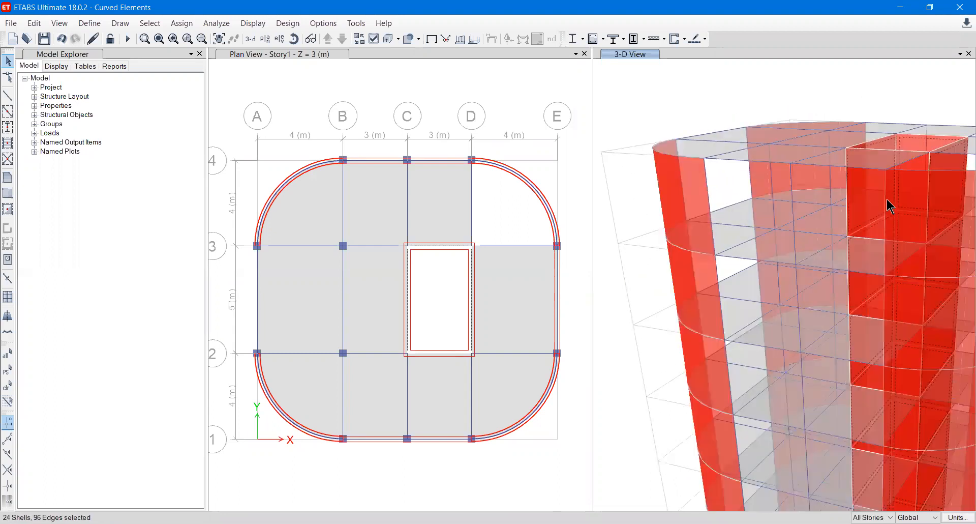
click(871, 192)
click(866, 194)
click(865, 247)
middle_drag(870, 248, 755, 173)
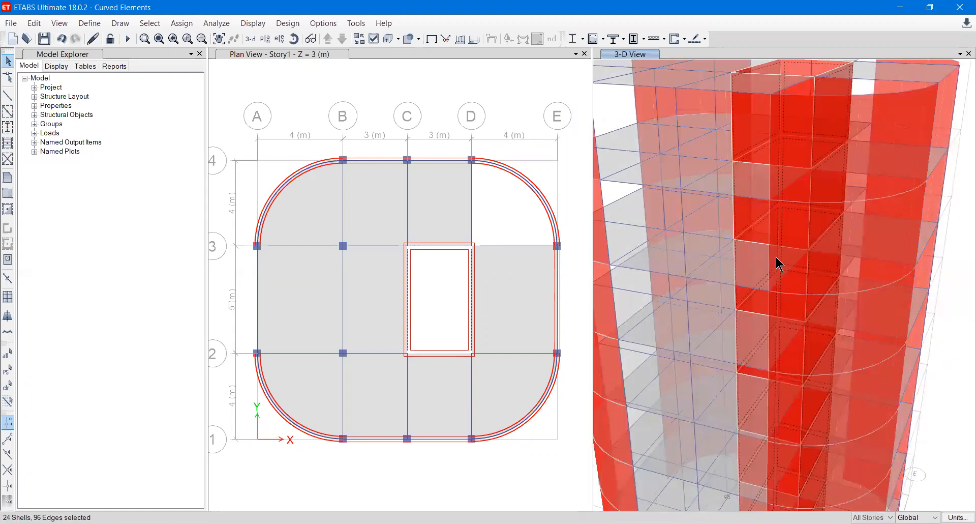
shift+middle_drag(776, 258, 799, 106)
click(799, 105)
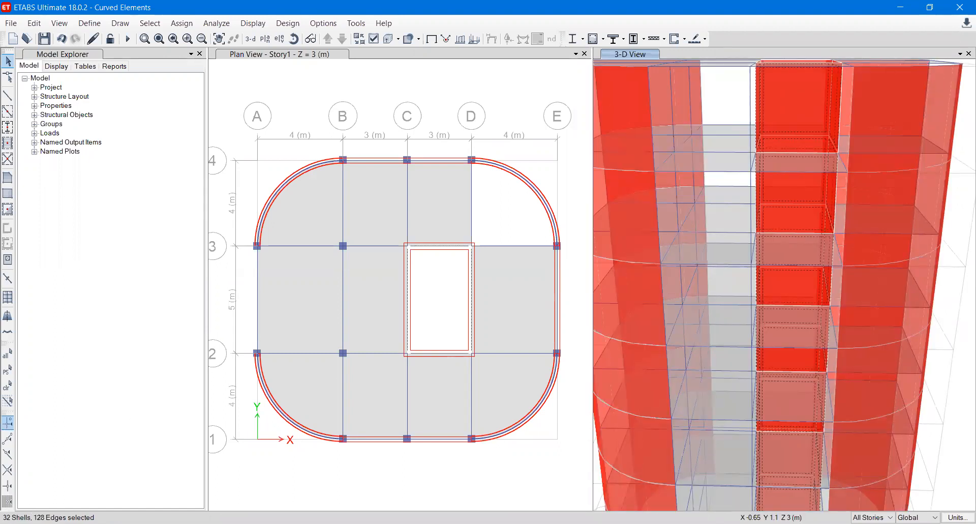
scroll(841, 301, down, 5)
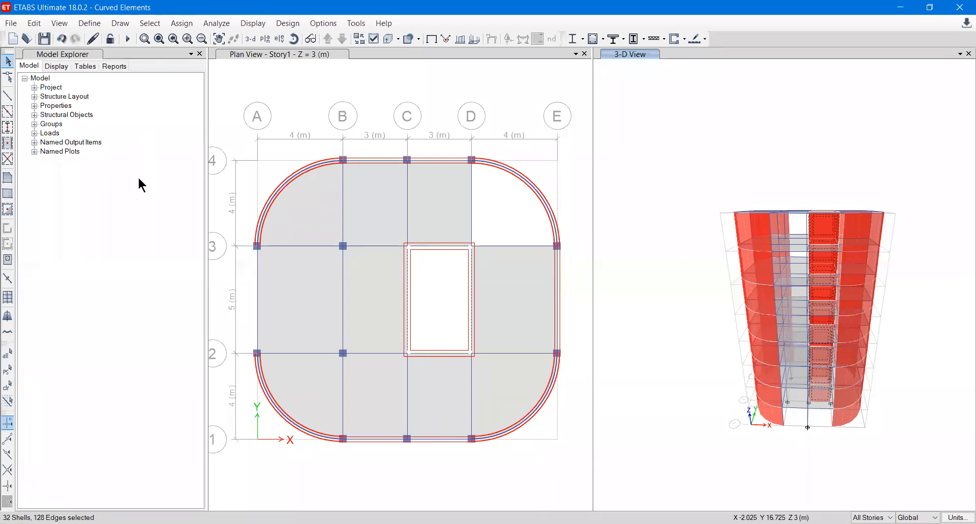
Assign the Shear Wall pier label to the selected core wall shells
click(179, 25)
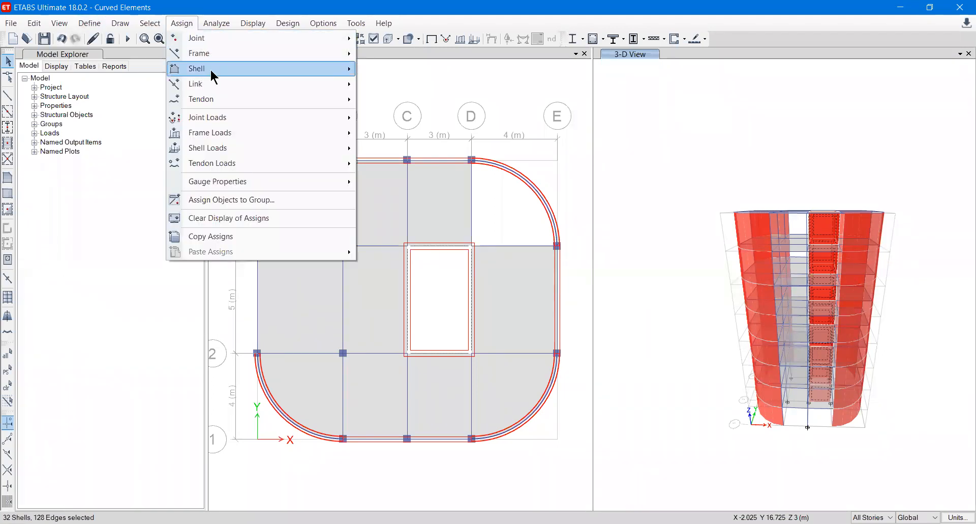
mouse_move(214, 76)
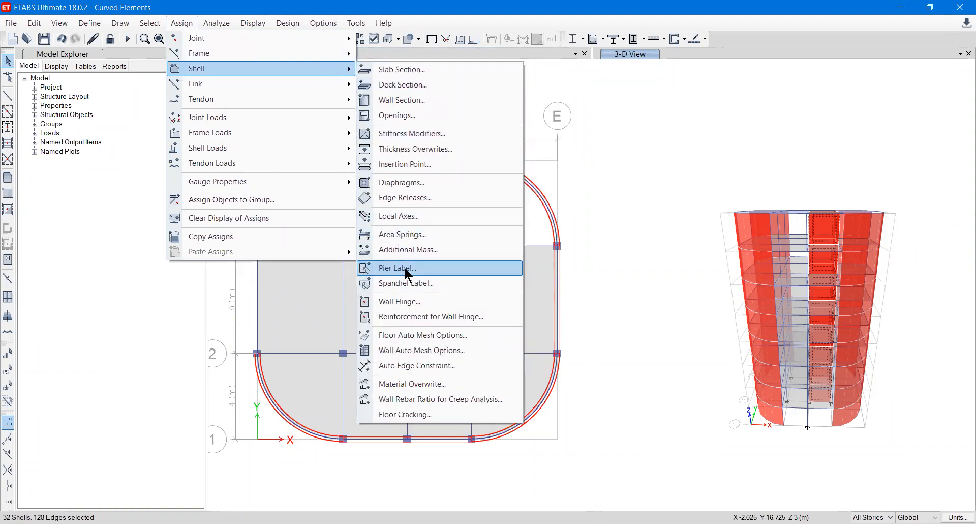
click(408, 268)
click(427, 171)
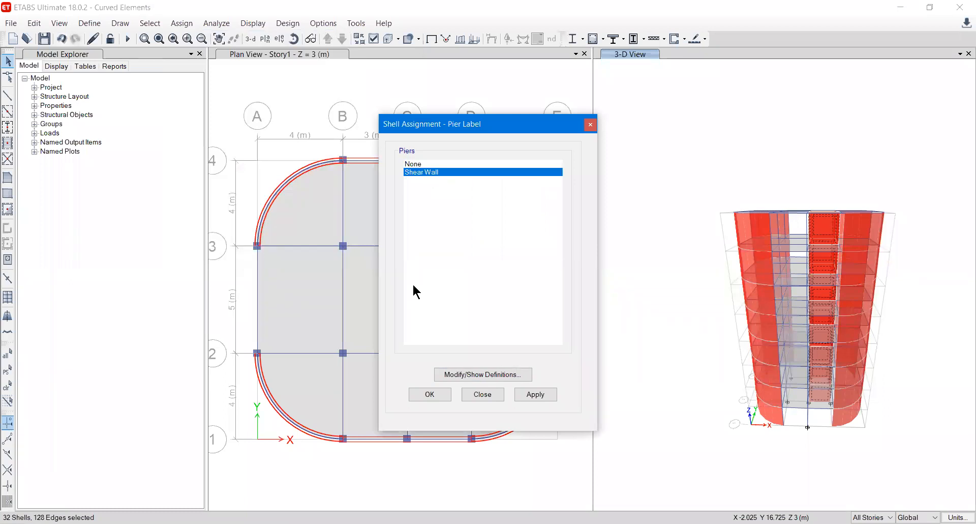
click(535, 395)
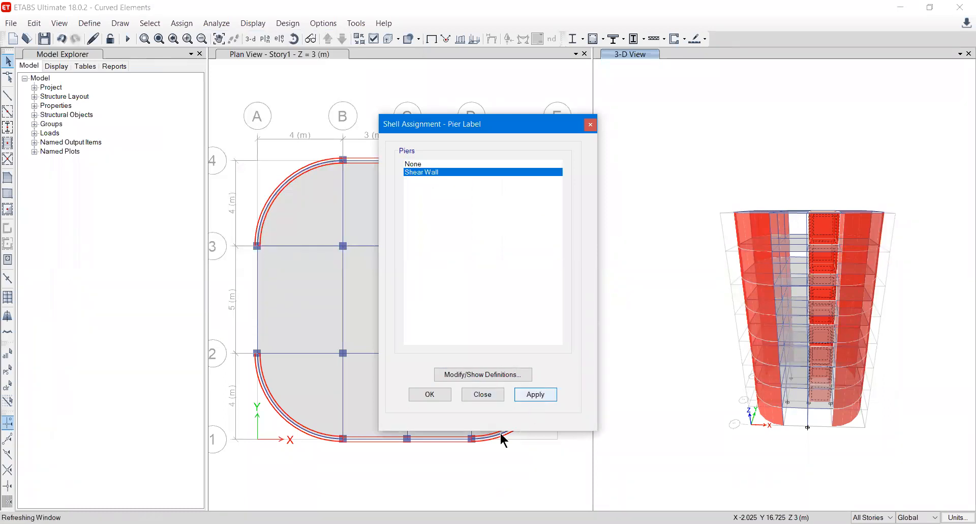
click(447, 392)
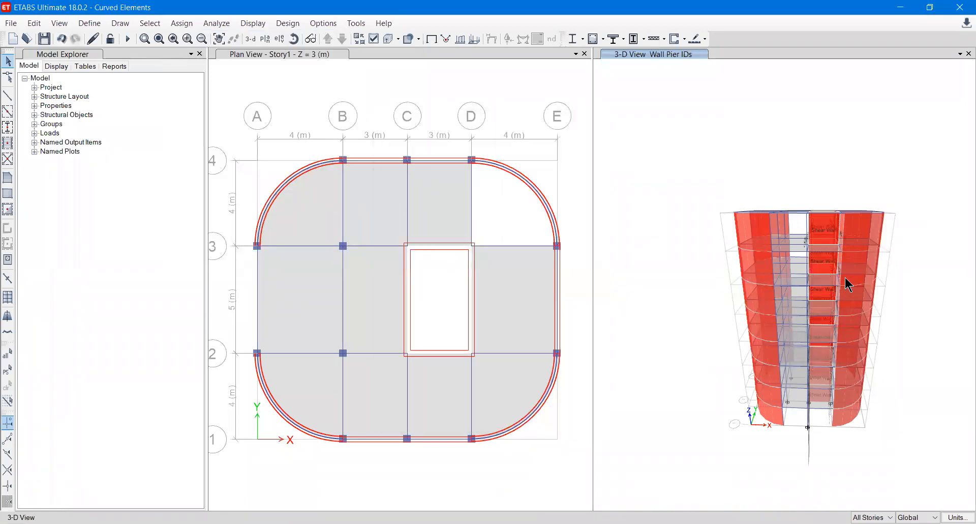
scroll(798, 130, up, 5)
scroll(791, 452, down, 5)
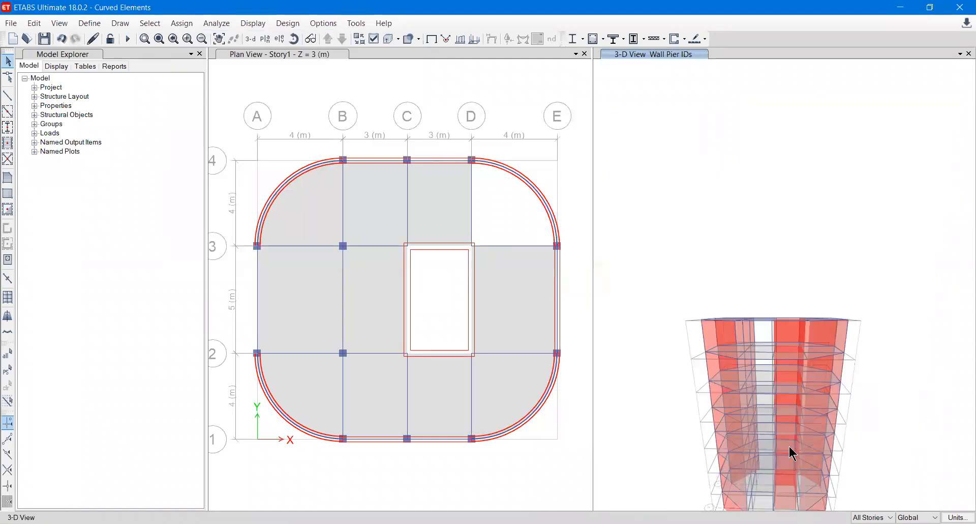
Add the default design load combinations for composite beam design and concrete shear wall design
scroll(810, 442, down, 2)
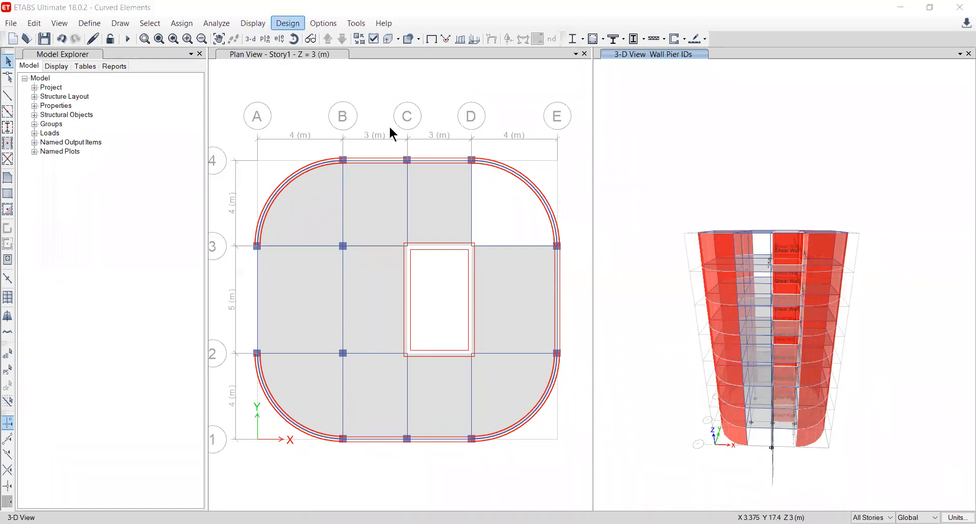
click(817, 377)
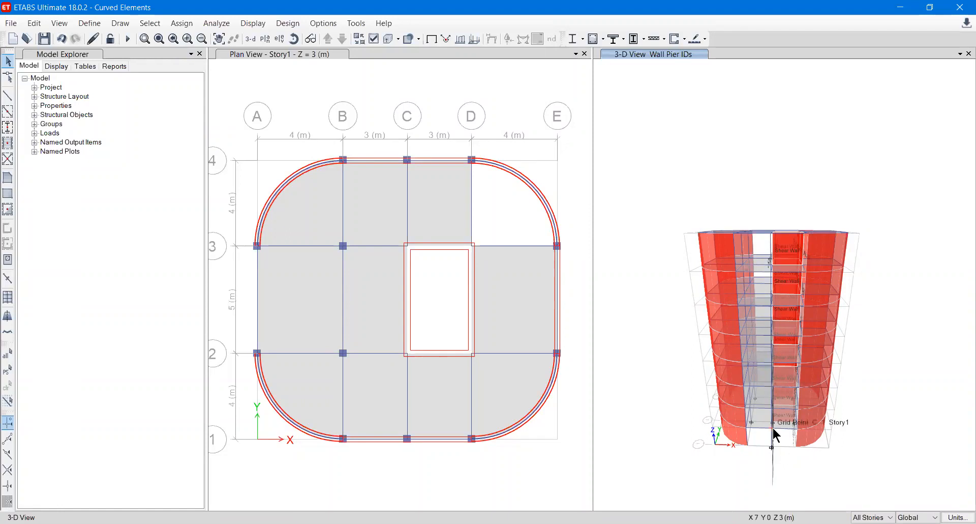
click(90, 24)
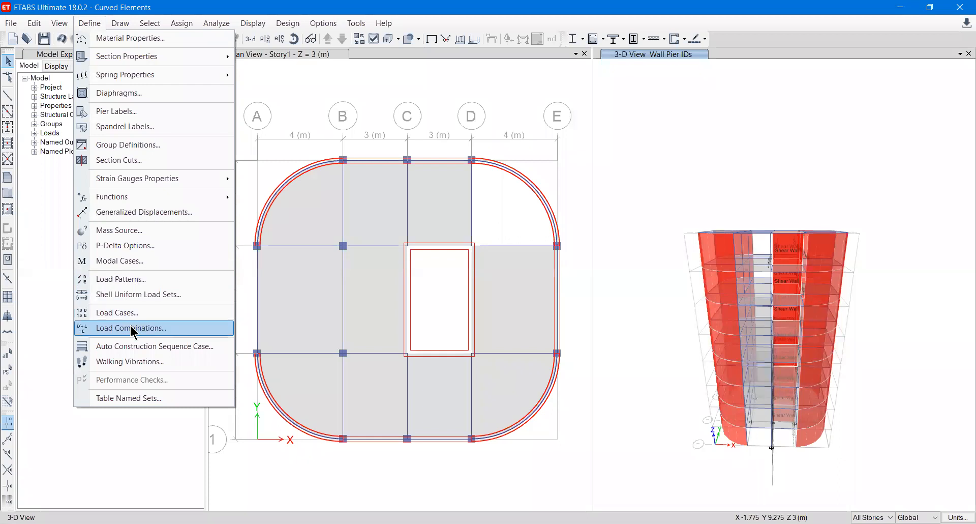
click(186, 334)
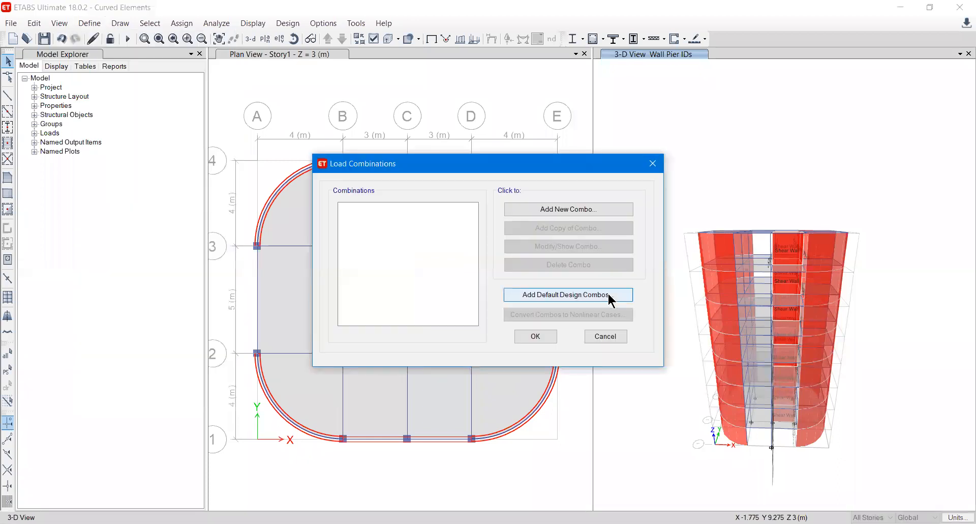
click(505, 286)
click(424, 227)
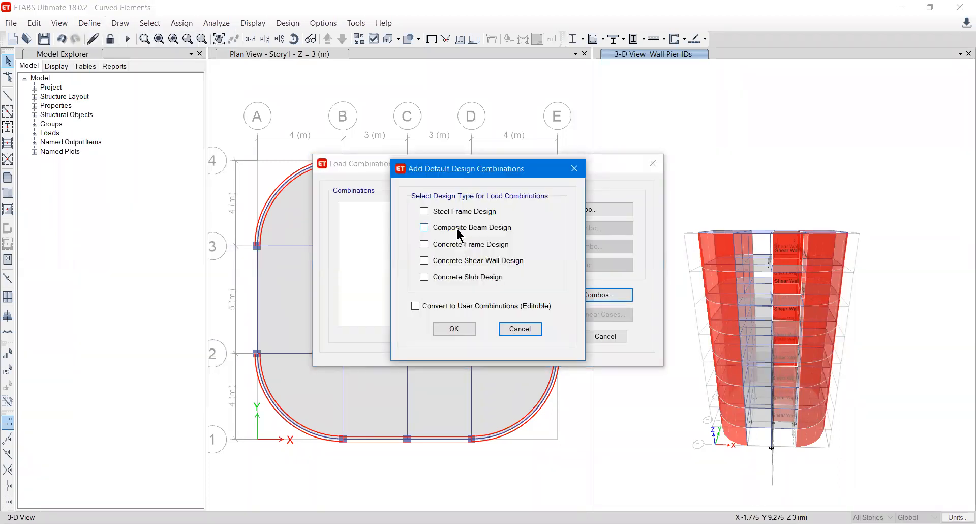
click(459, 260)
click(455, 329)
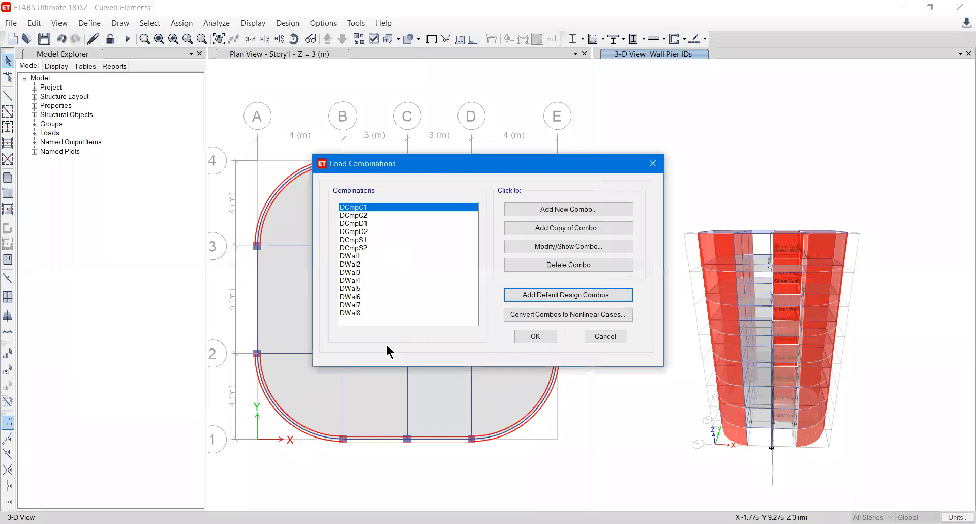
click(535, 336)
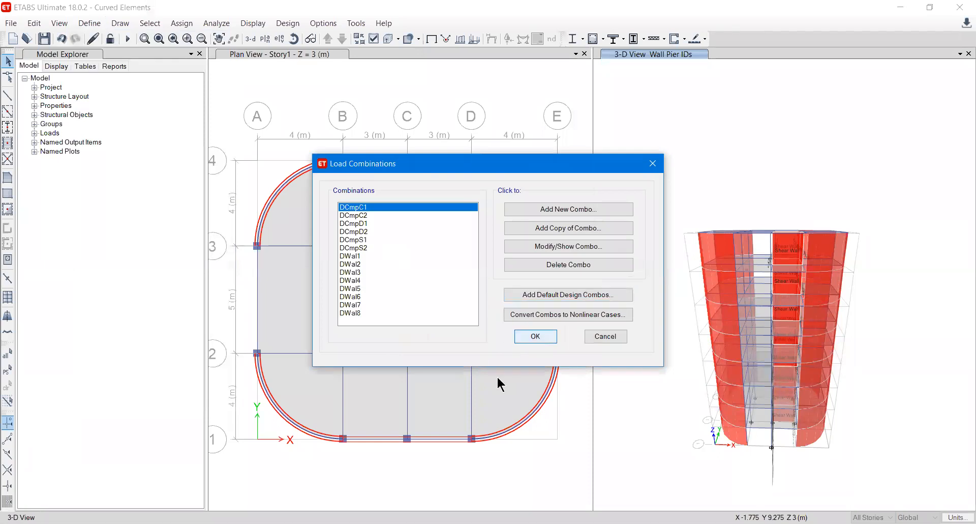
Check the model with all joint, frame, shell, meshing, loading and self-mass checks enabled and a 1 mm length tolerance
click(216, 23)
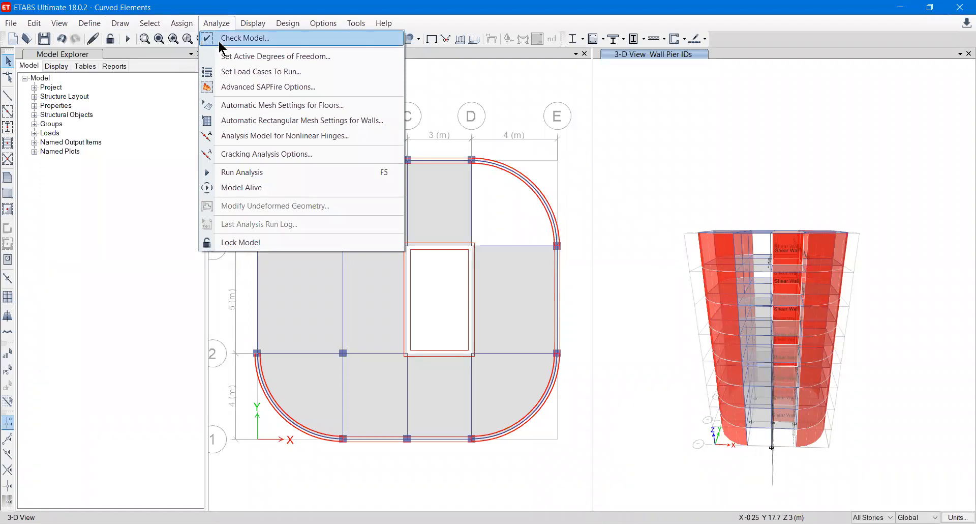
click(221, 41)
click(448, 436)
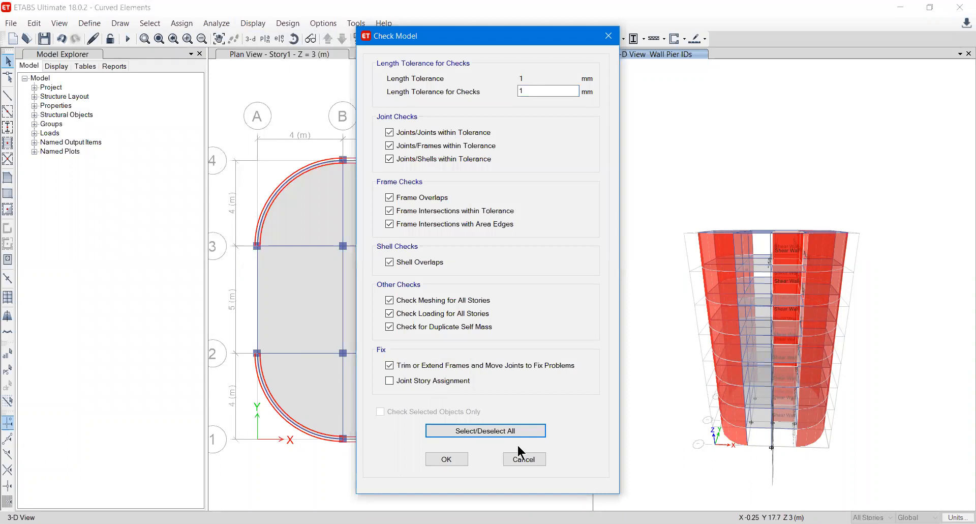
click(446, 459)
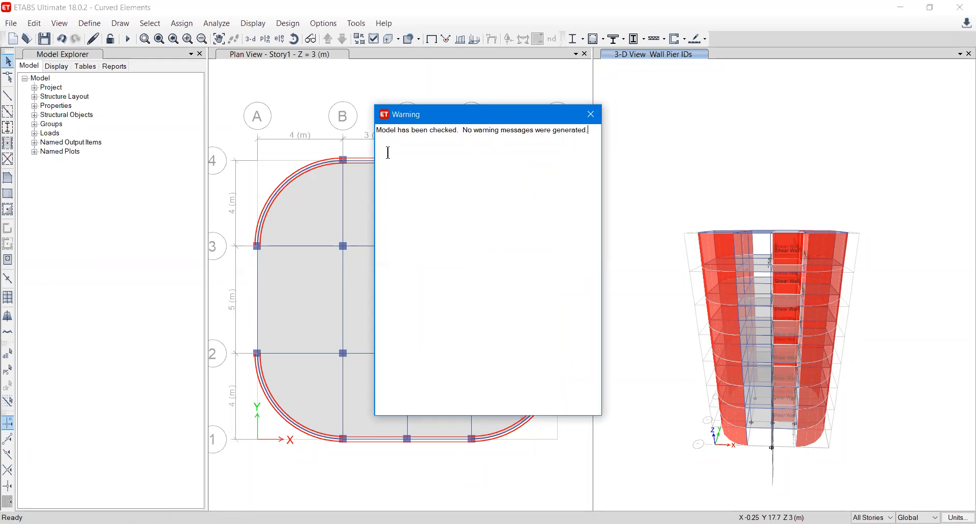
click(591, 114)
Run the analysis and inspect joint displacements under the Dead case on the deformed 3-D model
click(223, 24)
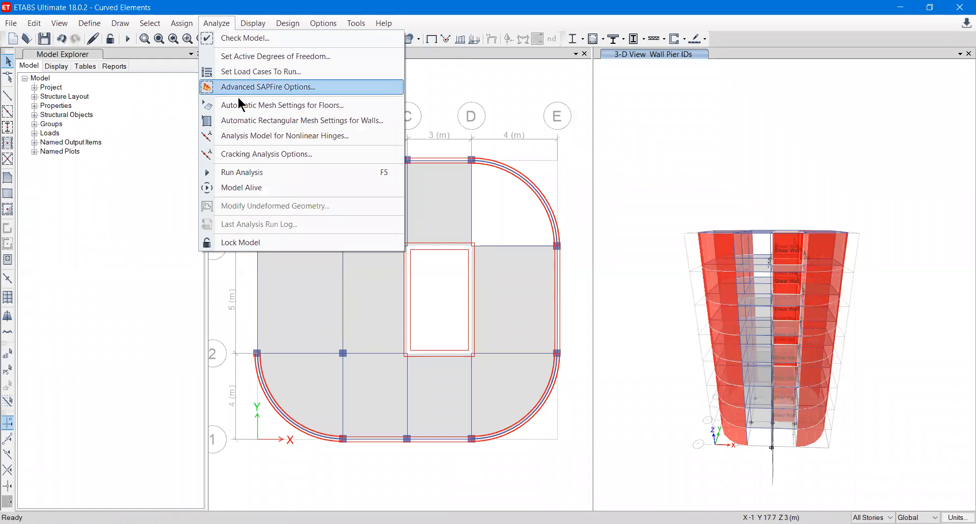
click(243, 174)
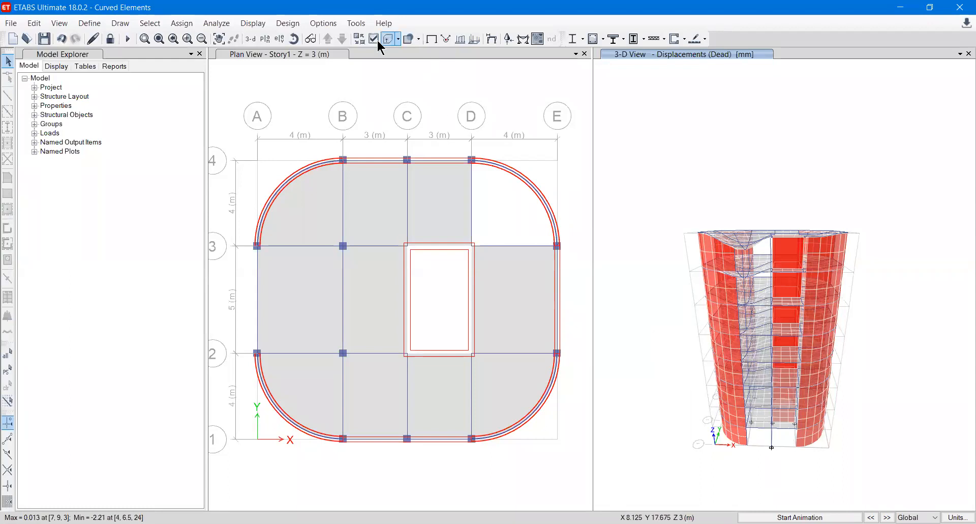
click(293, 39)
drag(679, 364, 716, 407)
scroll(779, 249, up, 3)
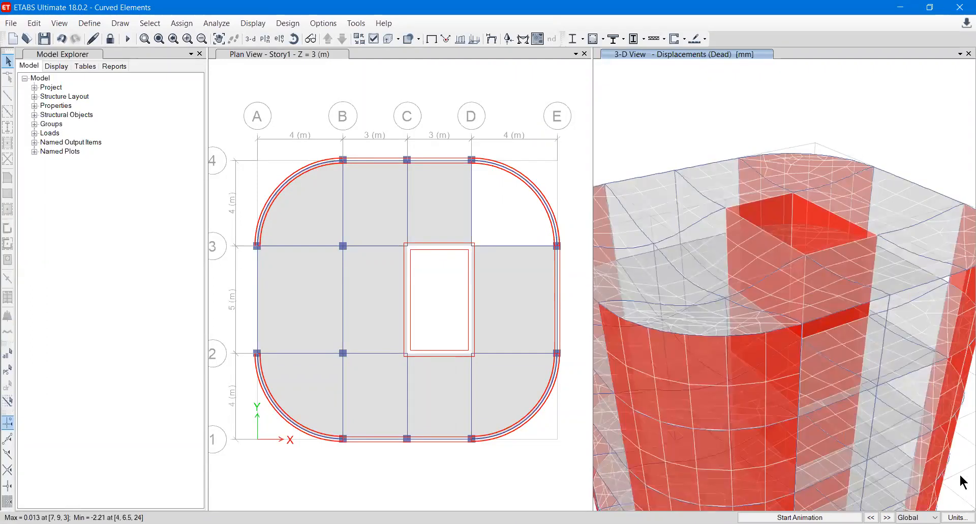
mouse_move(755, 365)
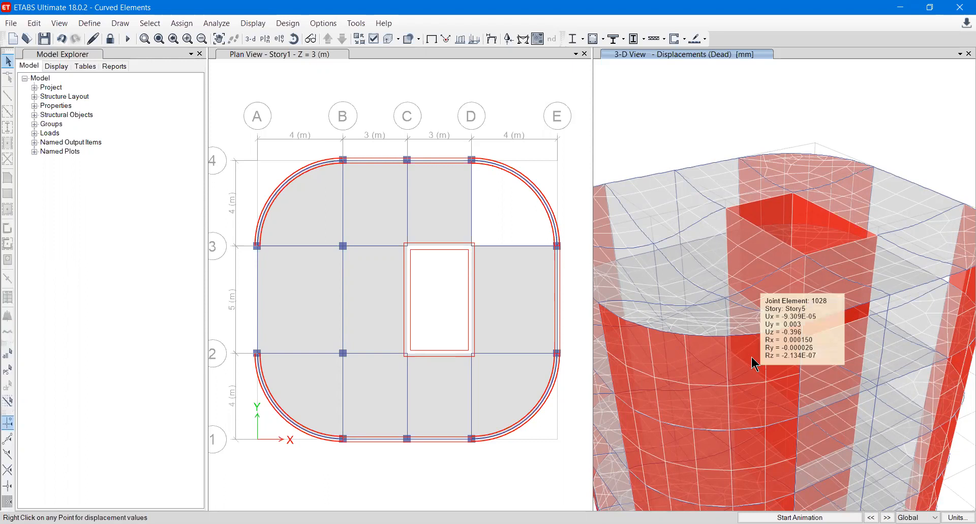
mouse_move(727, 214)
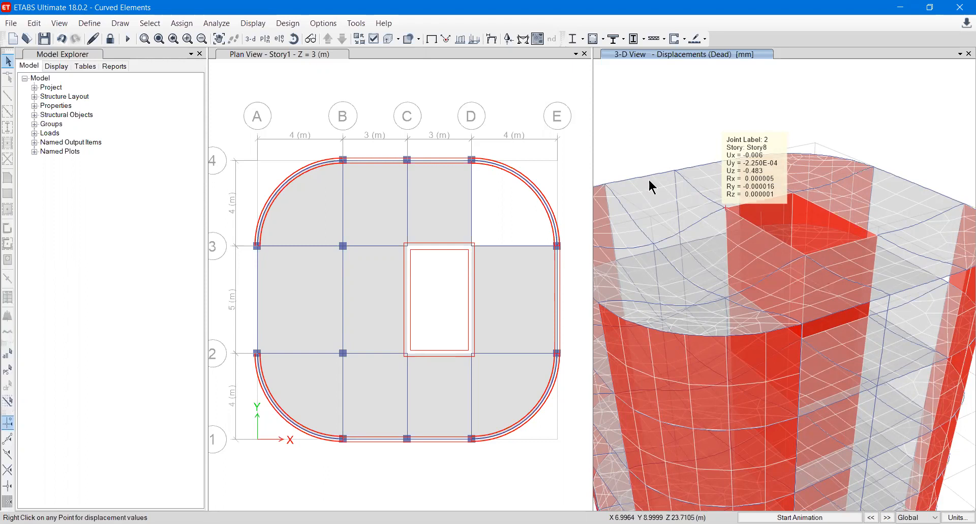
Display the deformed shape for the DCmpD1 combination in the Story1 plan view
click(383, 62)
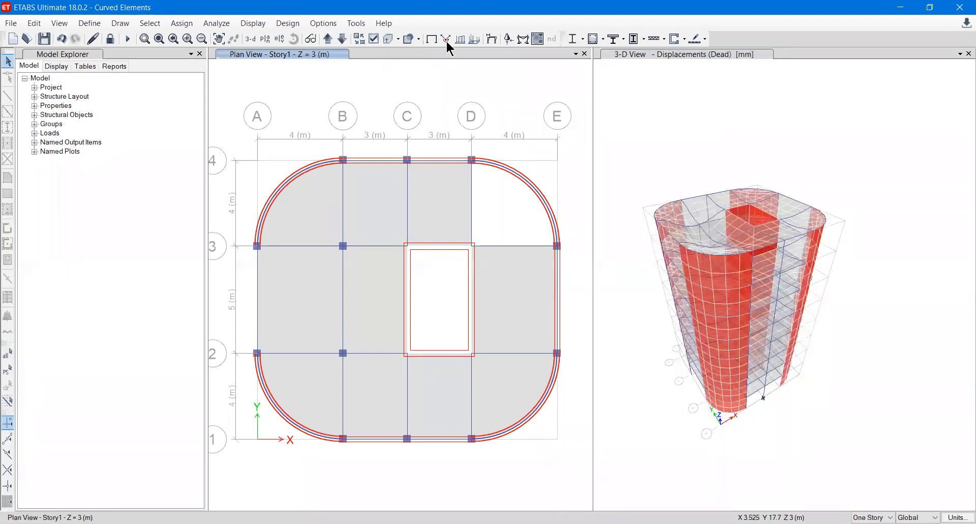
click(491, 39)
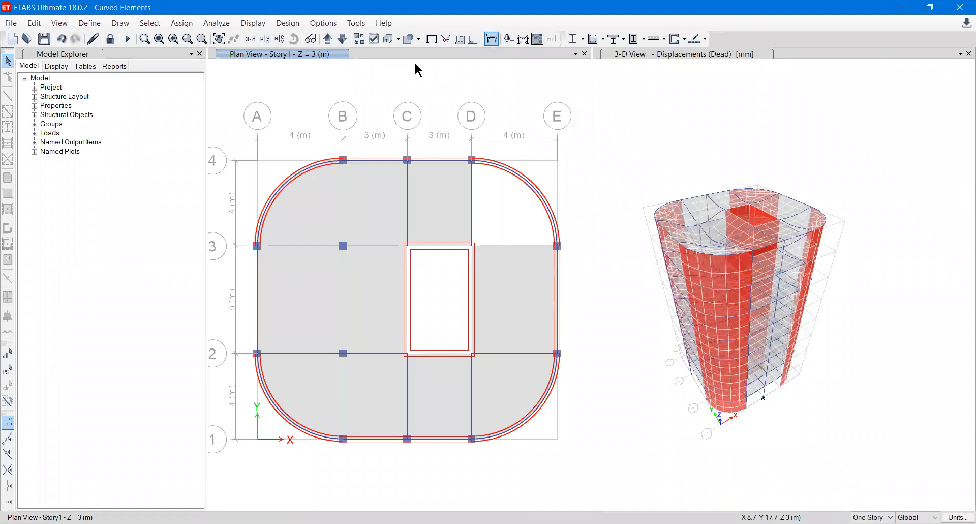
click(540, 358)
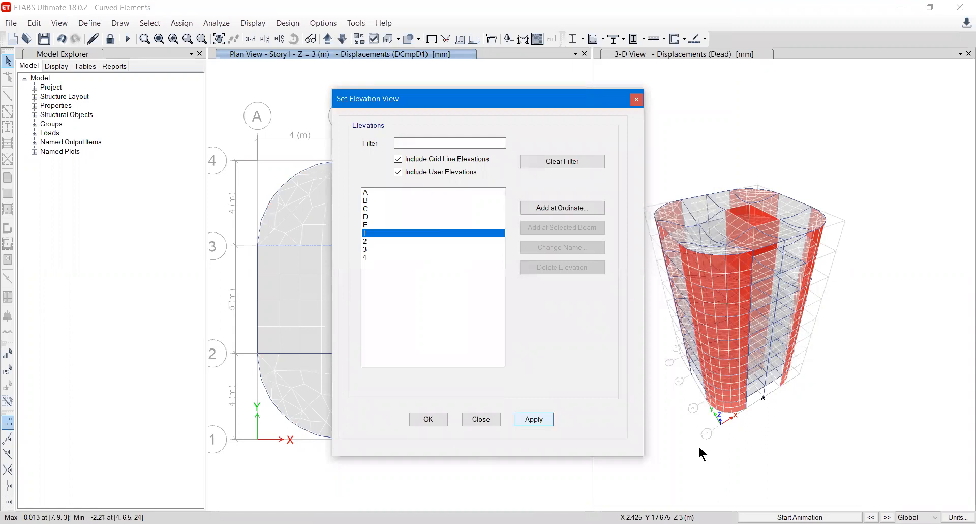
Show the DCmpD1 deformed shape in the elevation along grid 1 and in the one along grid A
click(428, 418)
click(279, 39)
click(523, 421)
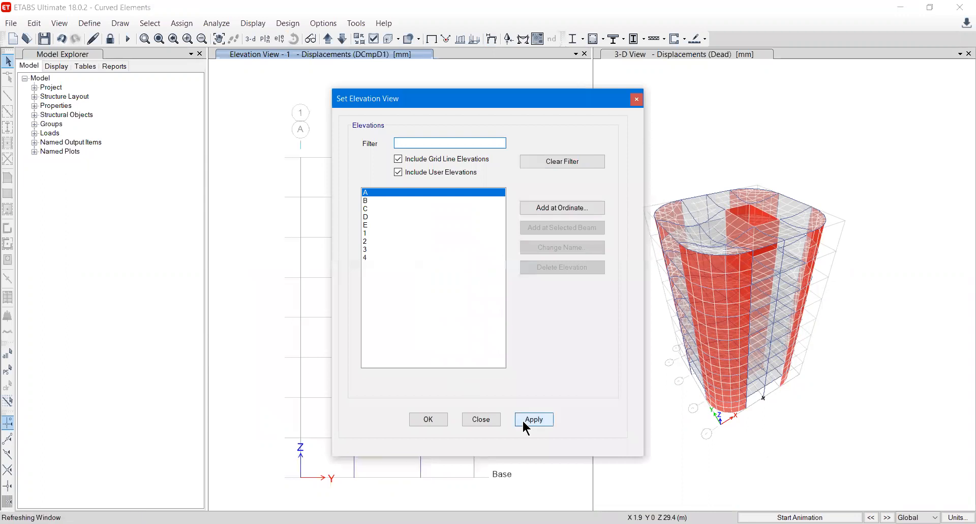
click(419, 425)
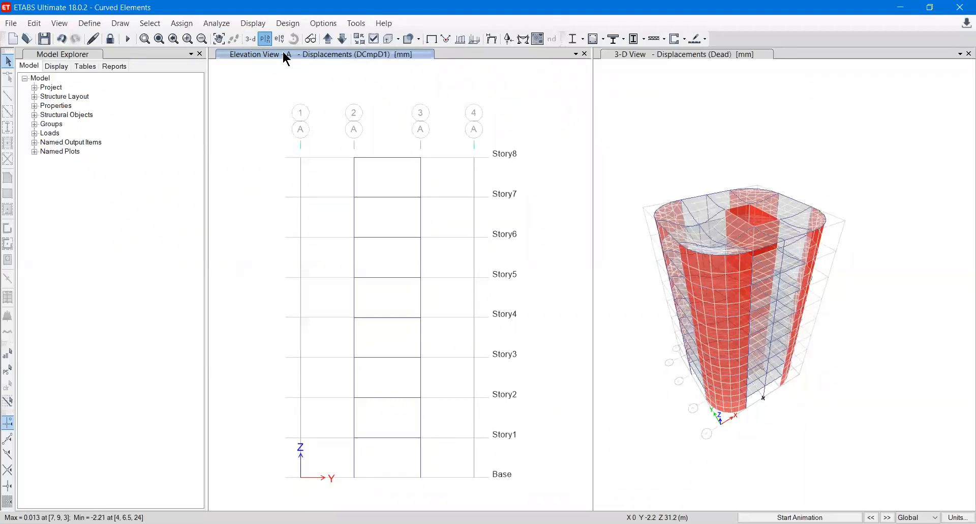
click(601, 104)
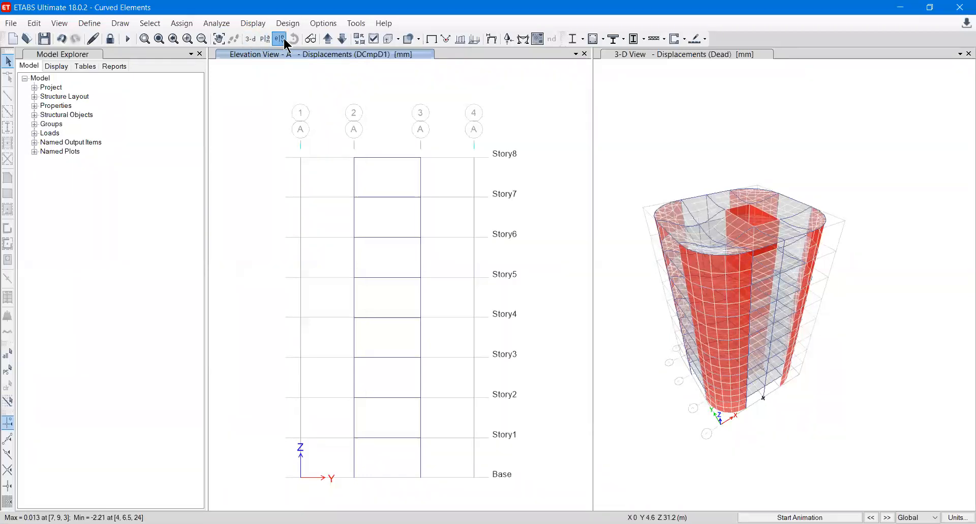
Show the elevation along grid B and read the Story8 joint displacements at grids 2 and 3
click(279, 38)
click(373, 201)
click(544, 419)
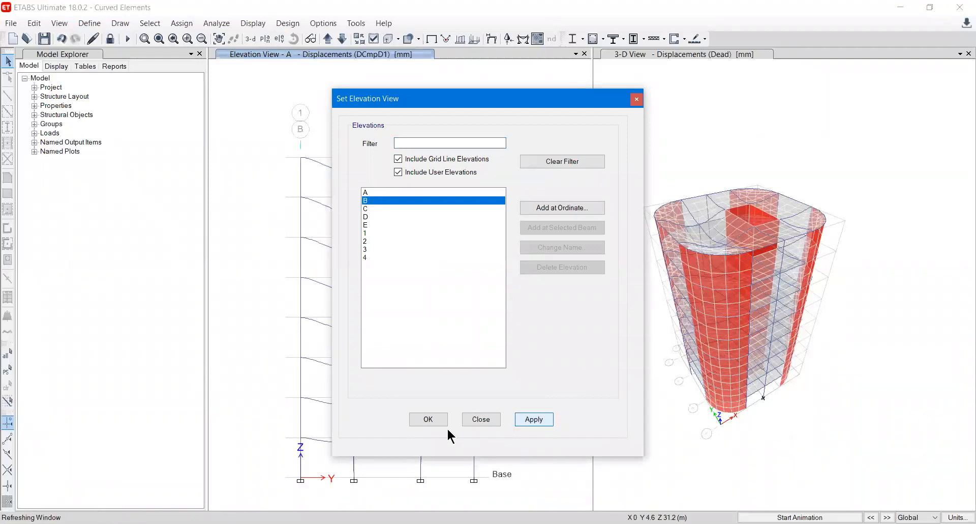
click(443, 422)
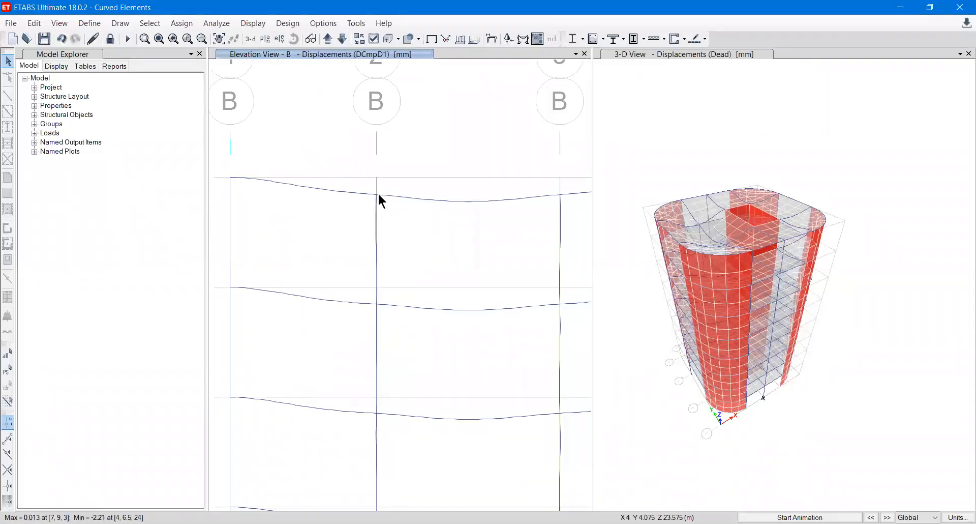
mouse_move(376, 194)
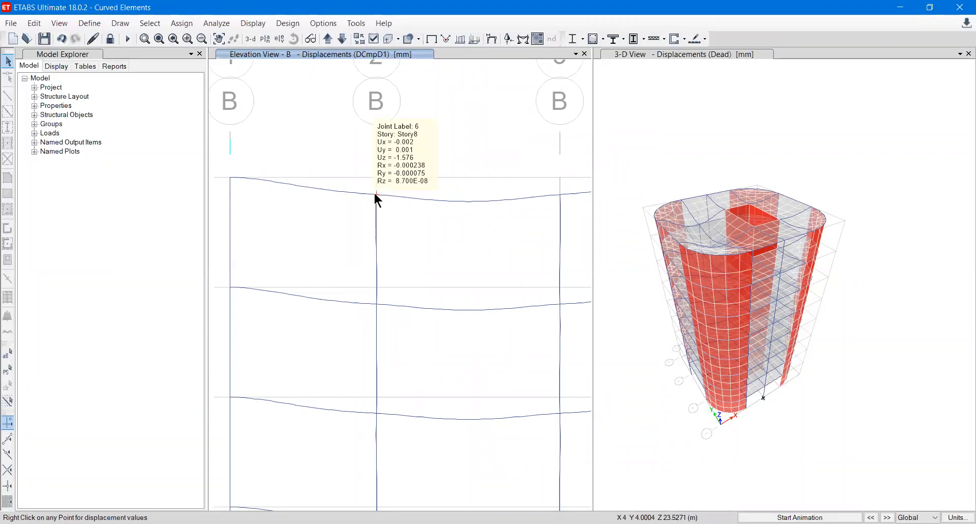
mouse_move(560, 193)
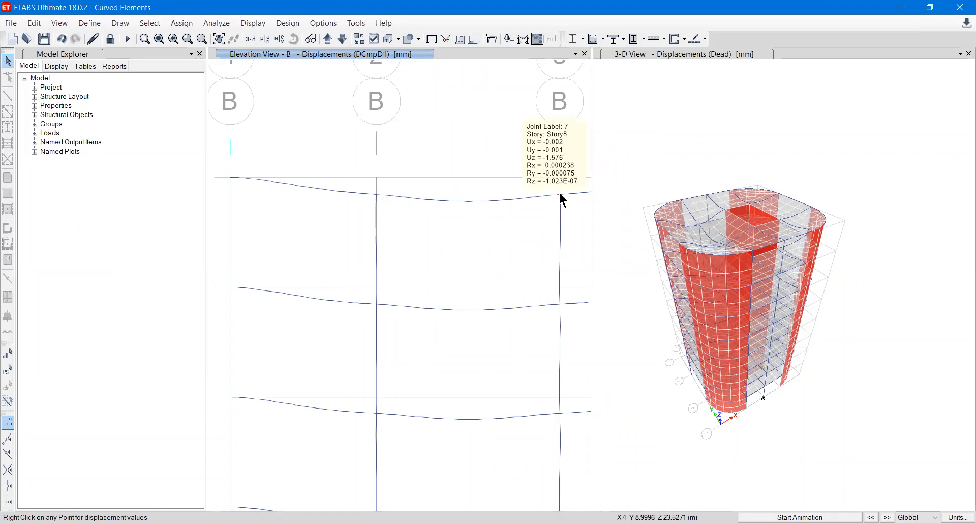
scroll(528, 249, down, 4)
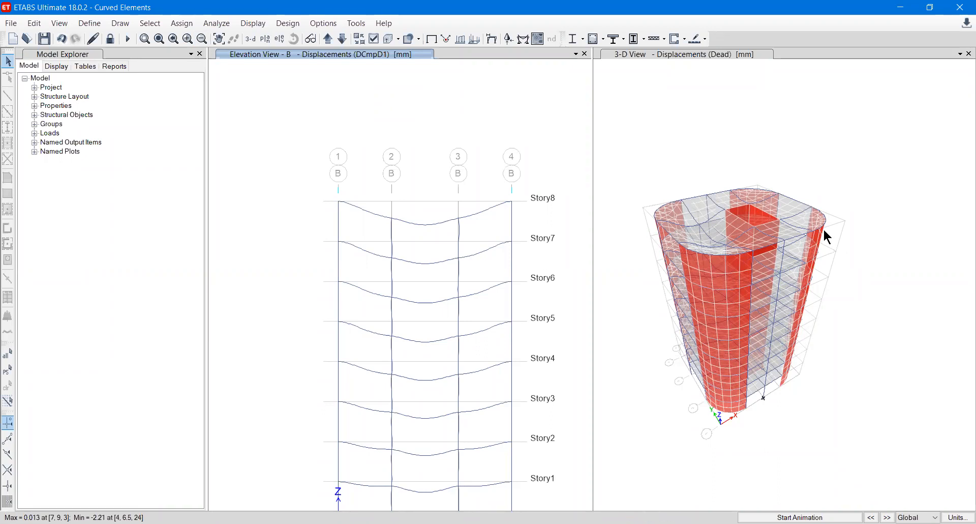
Review the concrete frame design preferences for IS 456:2000 and run the concrete frame design check
click(287, 23)
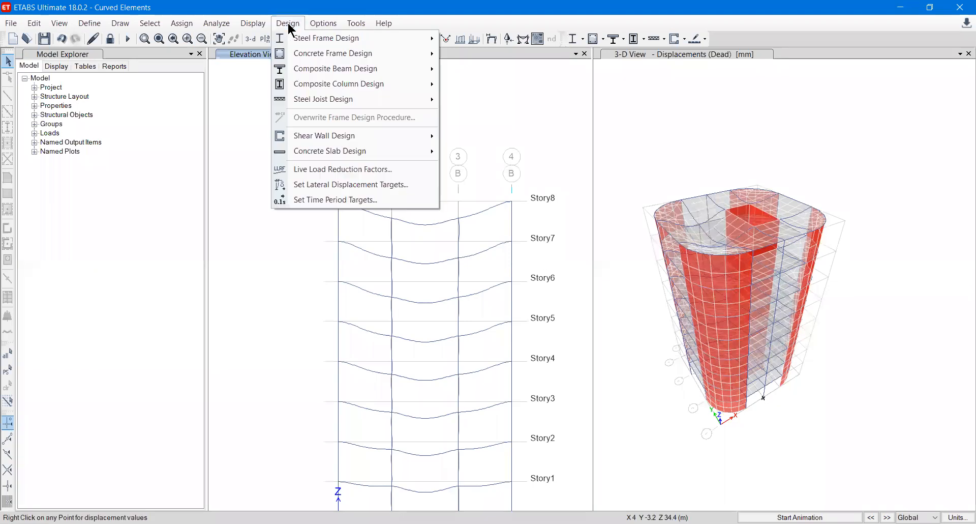
mouse_move(377, 53)
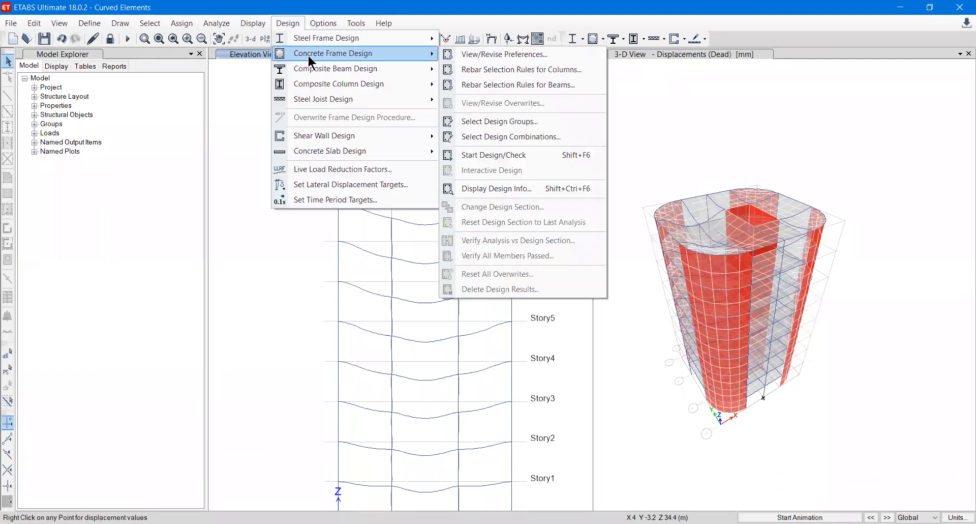
click(461, 54)
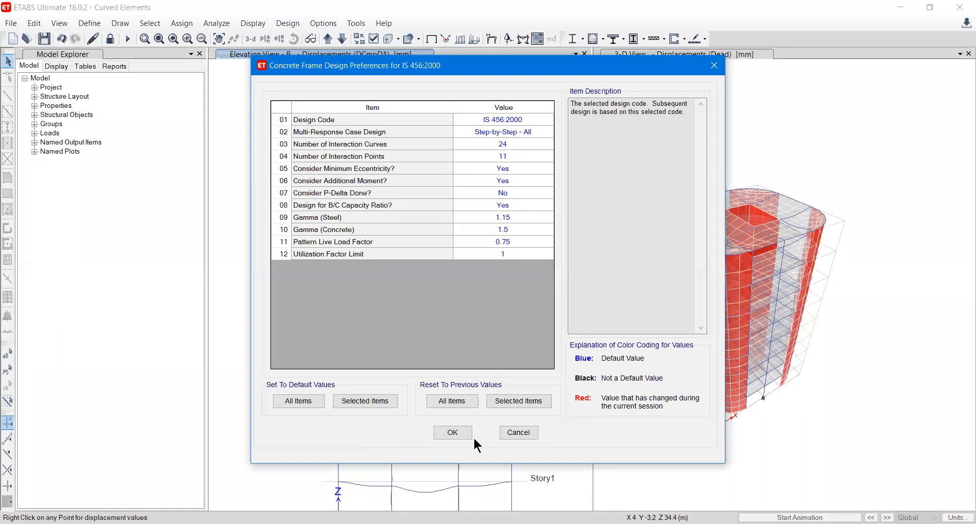
click(286, 23)
mouse_move(298, 53)
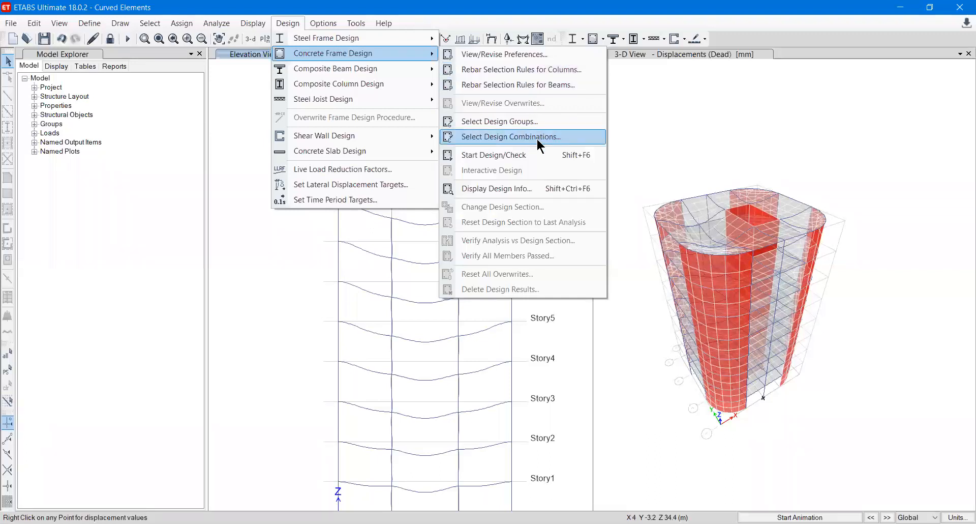
click(526, 164)
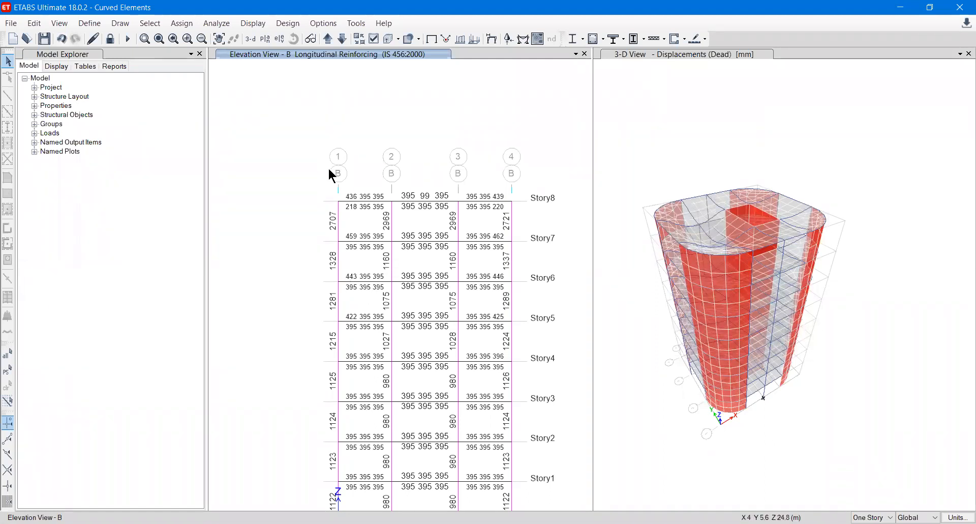
middle_drag(538, 346, 515, 250)
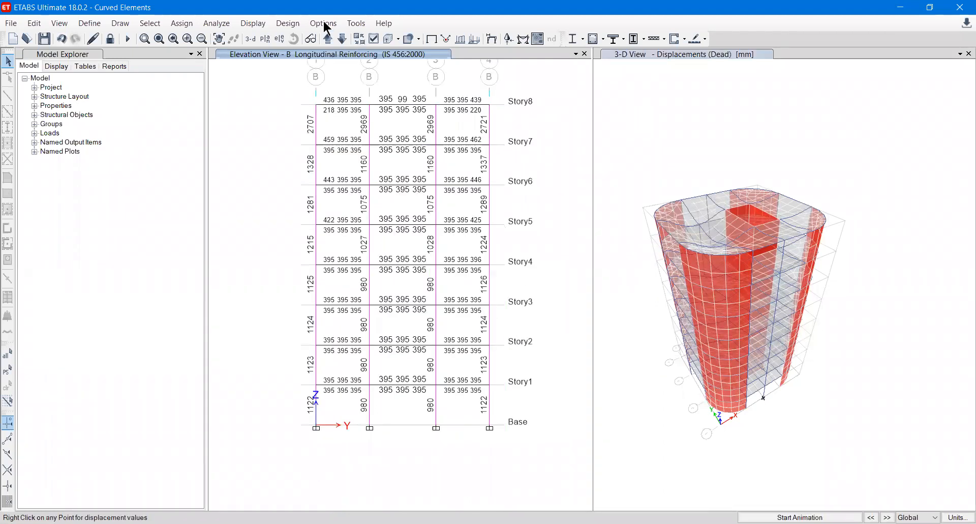
Display the concrete frame design's longitudinal reinforcing in the 3-D view
click(279, 25)
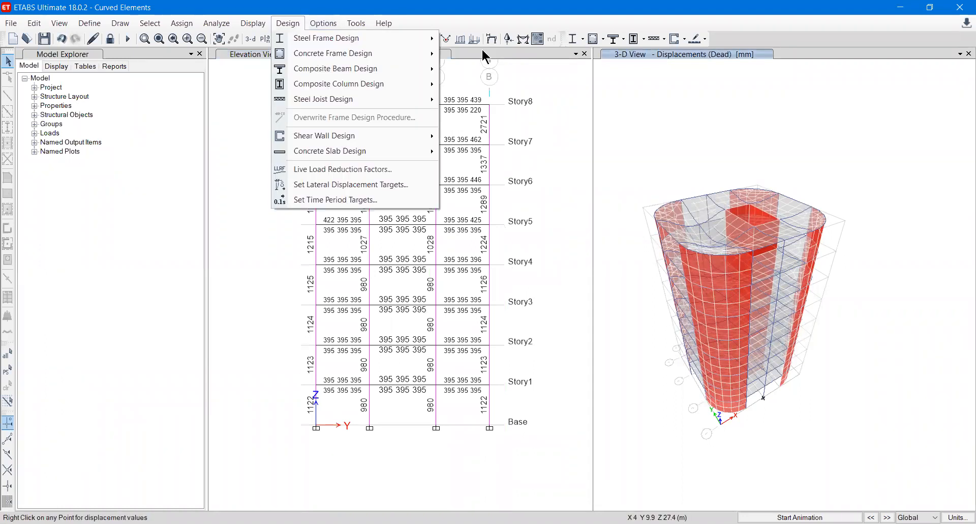
mouse_move(430, 53)
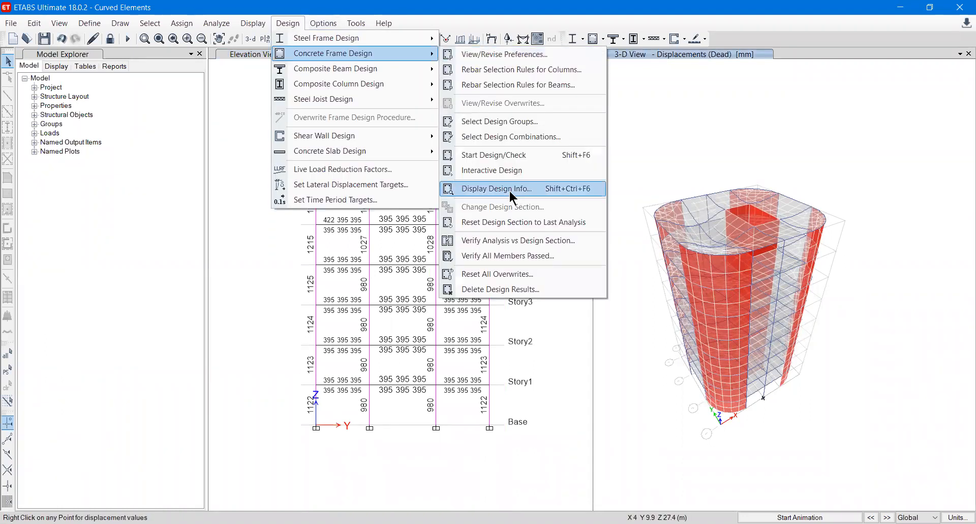
click(520, 188)
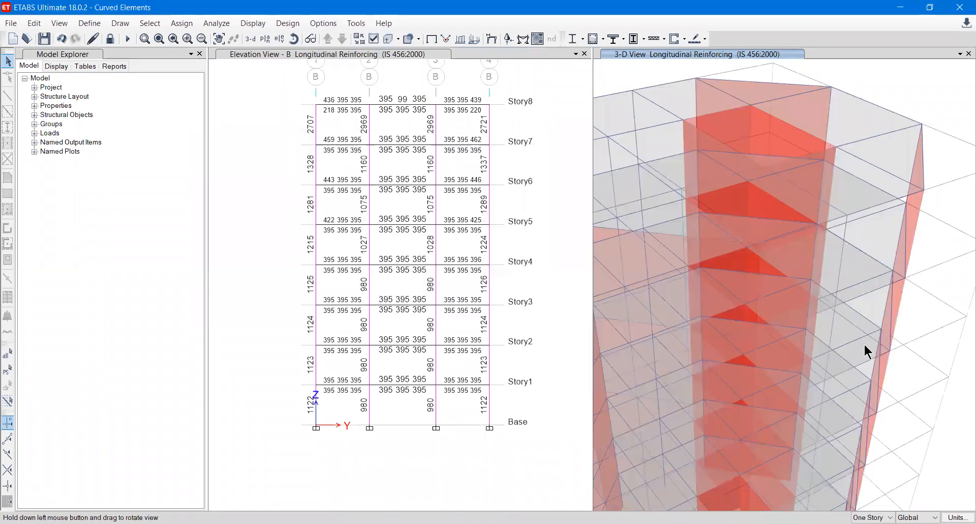
Change the graphics mode so the longitudinal reinforcing values can be read in the 3-D view
scroll(900, 374, down, 5)
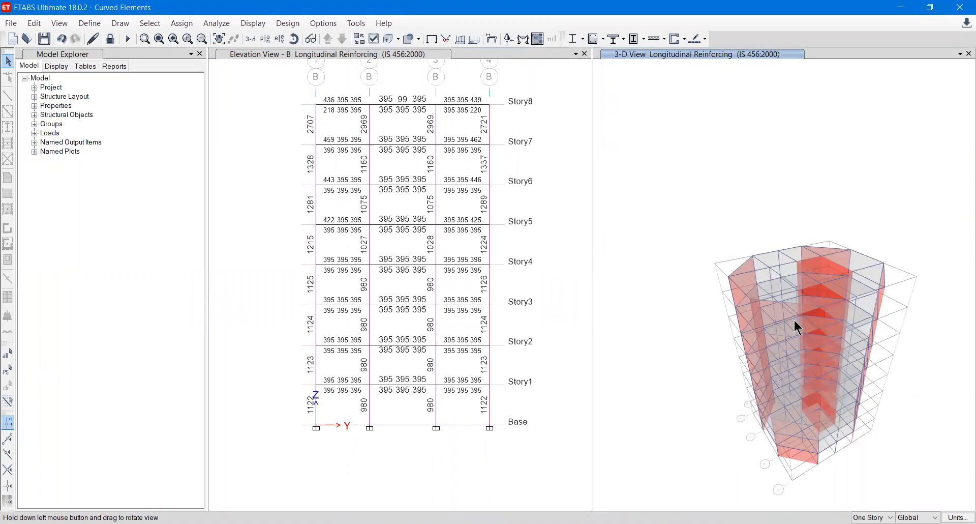
drag(812, 319, 787, 221)
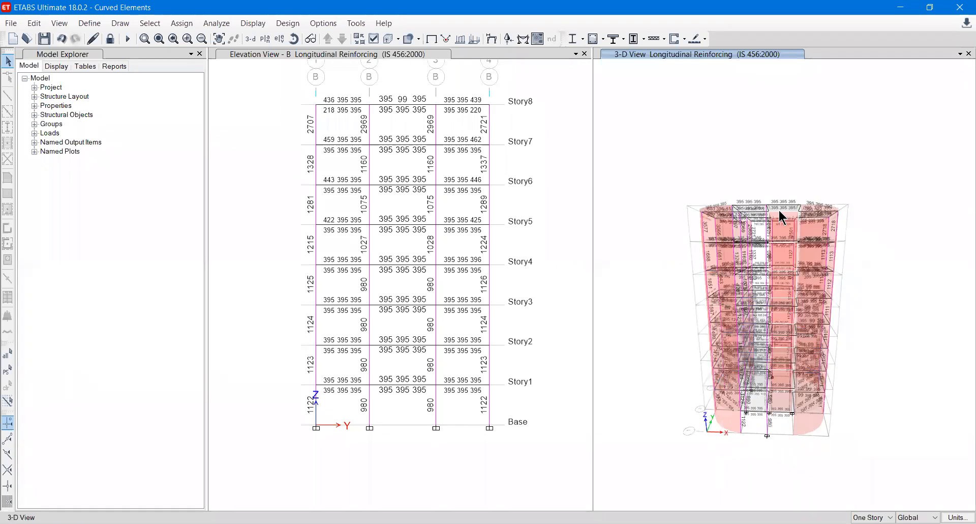
scroll(779, 209, up, 5)
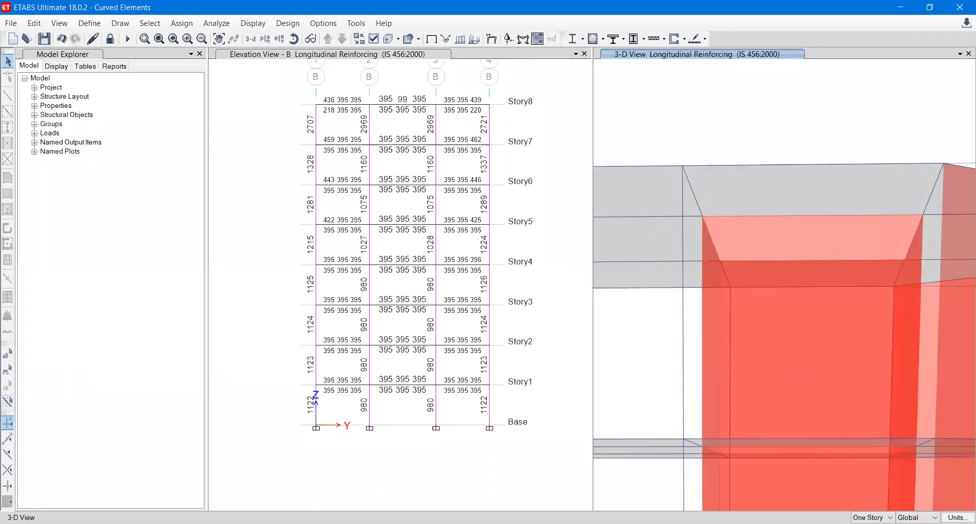
scroll(791, 447, down, 5)
scroll(789, 218, up, 5)
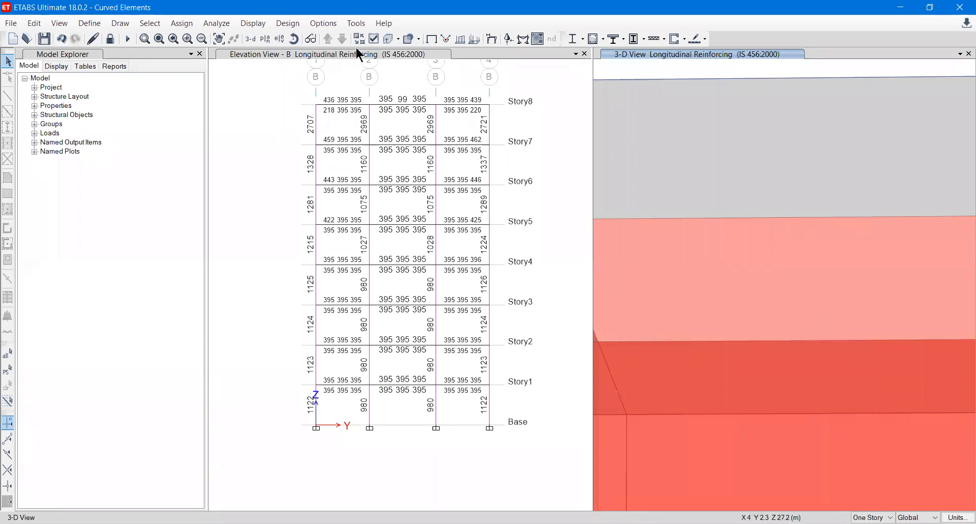
click(318, 24)
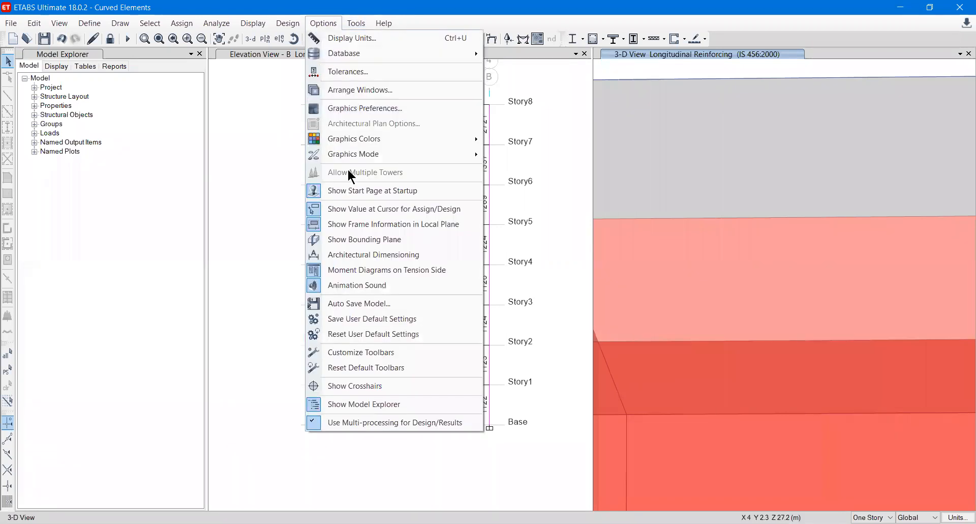
mouse_move(351, 154)
click(503, 176)
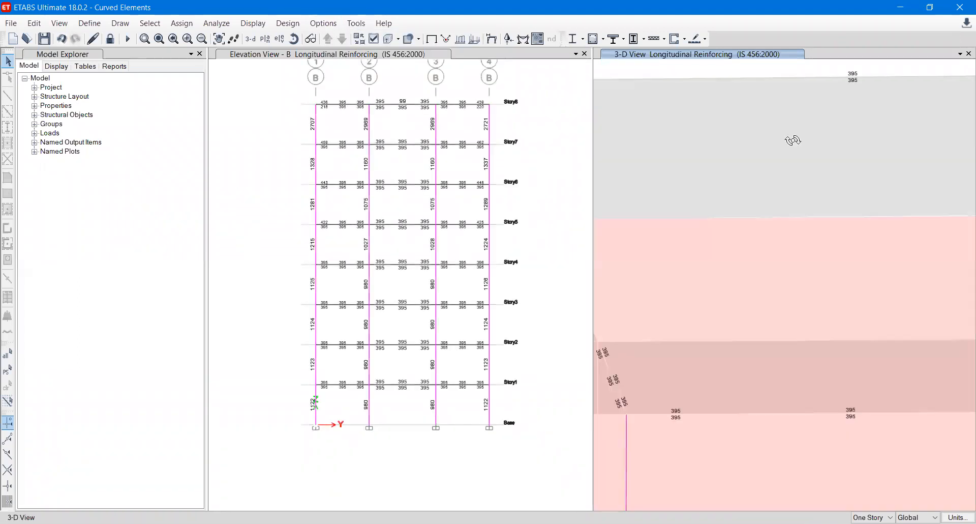
Examine the longitudinal reinforcing values at the upper stories in the 3-D view and save the model
scroll(796, 273, down, 3)
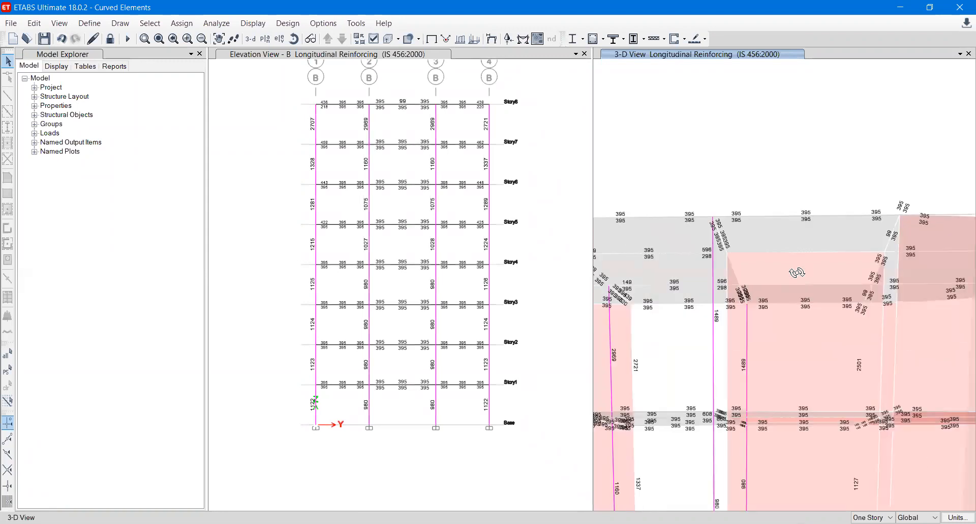
scroll(793, 345, down, 3)
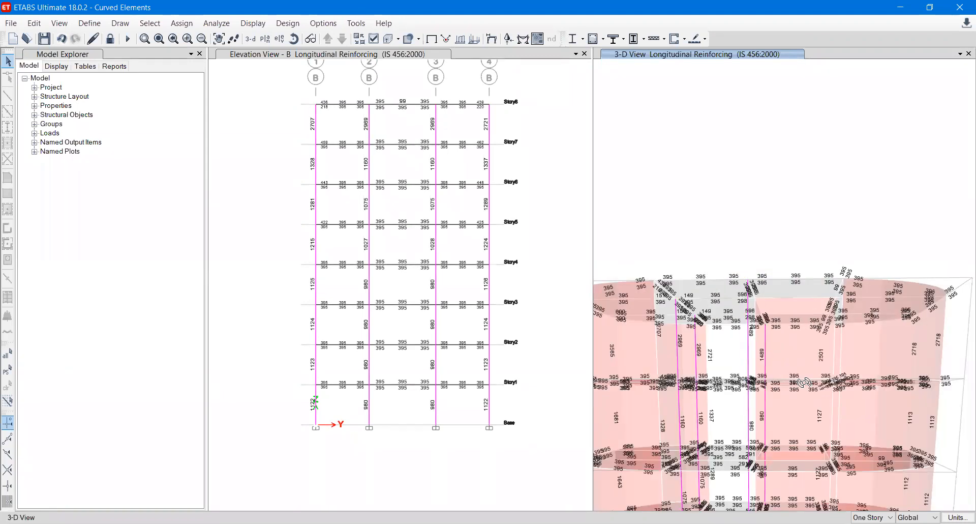
scroll(812, 356, up, 3)
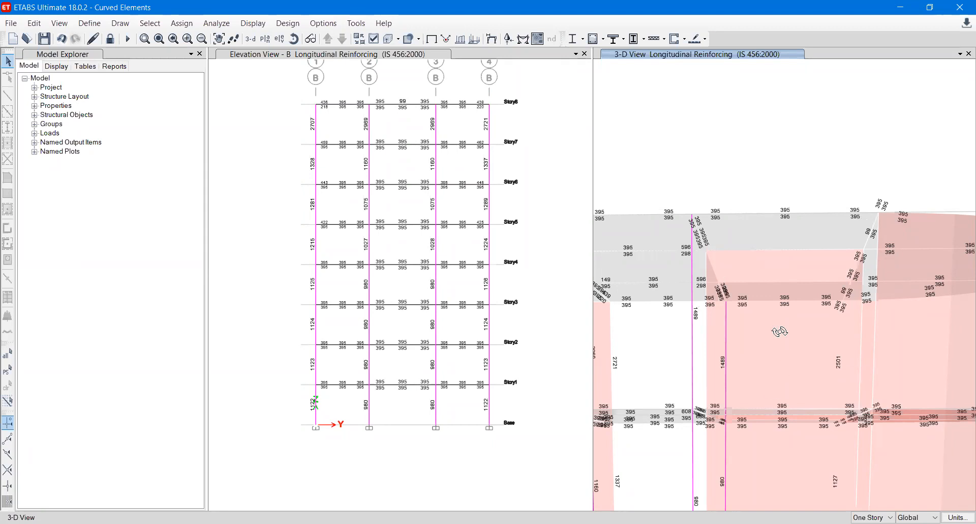
click(44, 39)
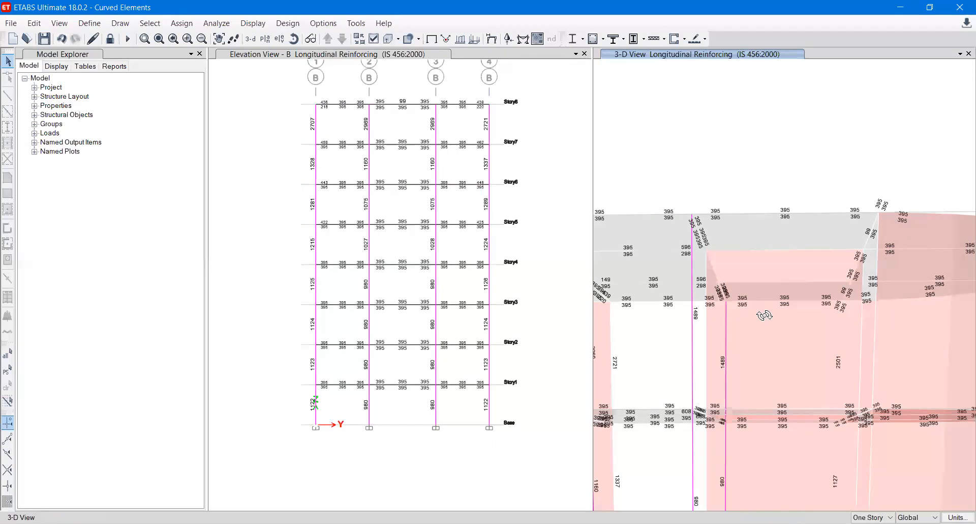
scroll(764, 315, down, 5)
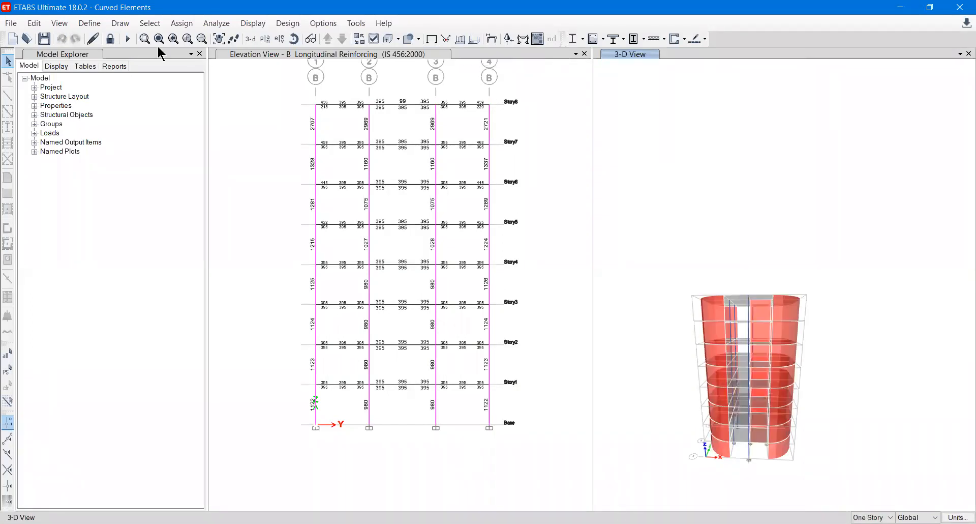
Restore the previous selection of core walls and review the shear wall design preferences for IS 456:2000
click(154, 23)
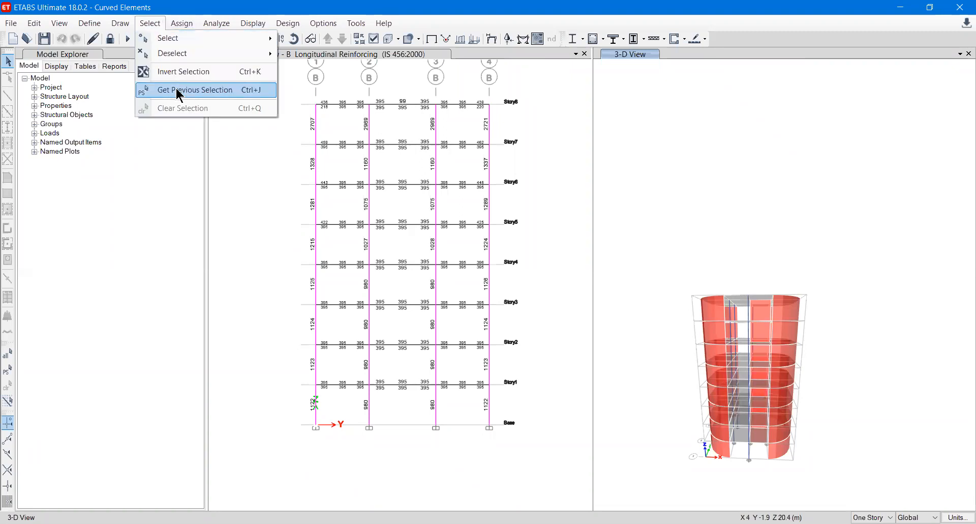
click(174, 91)
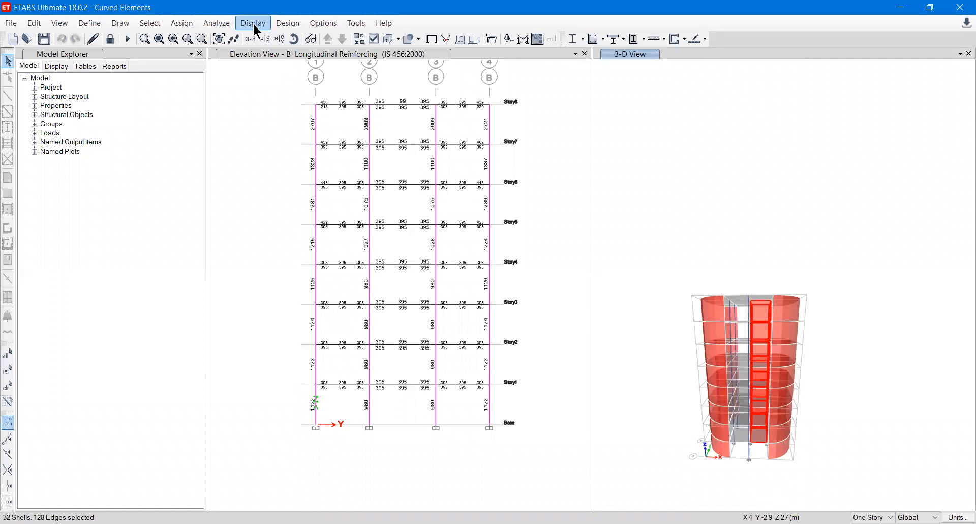
click(287, 24)
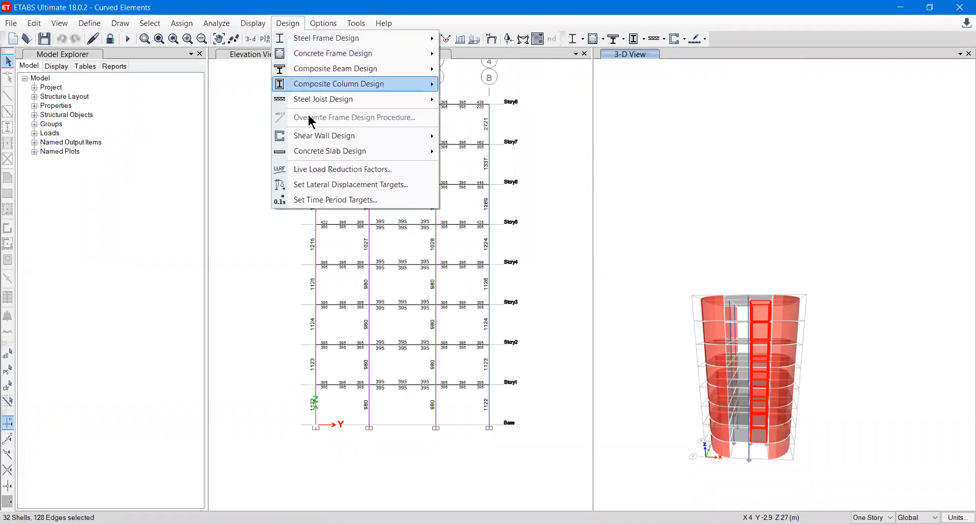
mouse_move(308, 138)
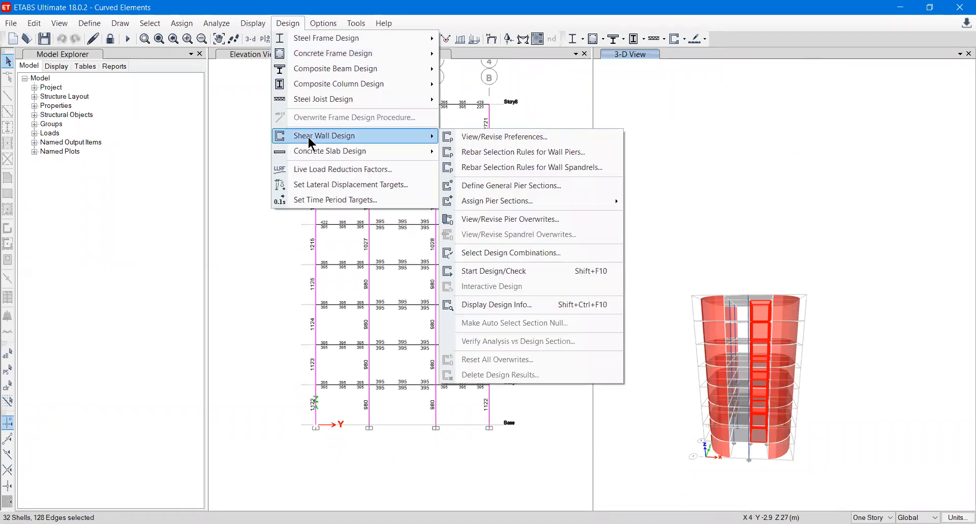
click(501, 135)
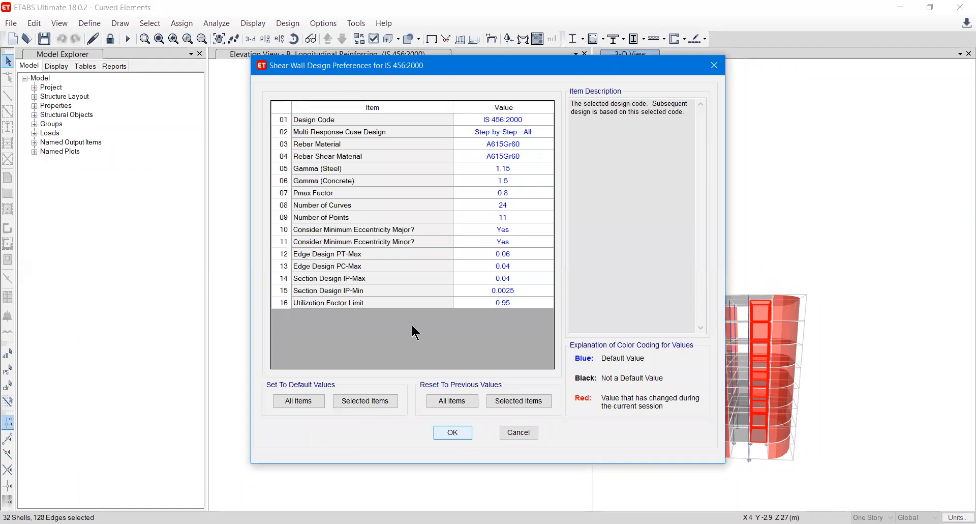
key(Return)
Add a new general pier section named ShearWallSection with M35 as its base material
click(298, 30)
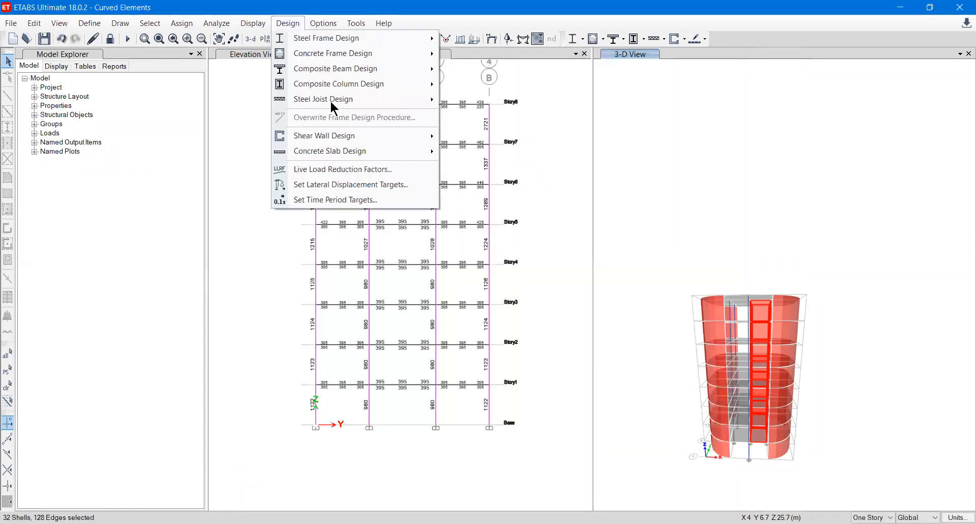
mouse_move(363, 139)
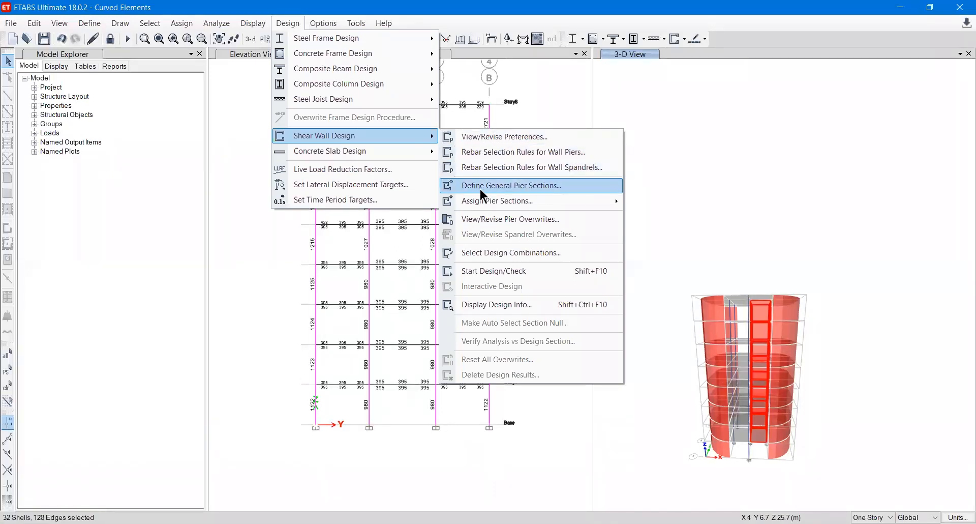
click(506, 188)
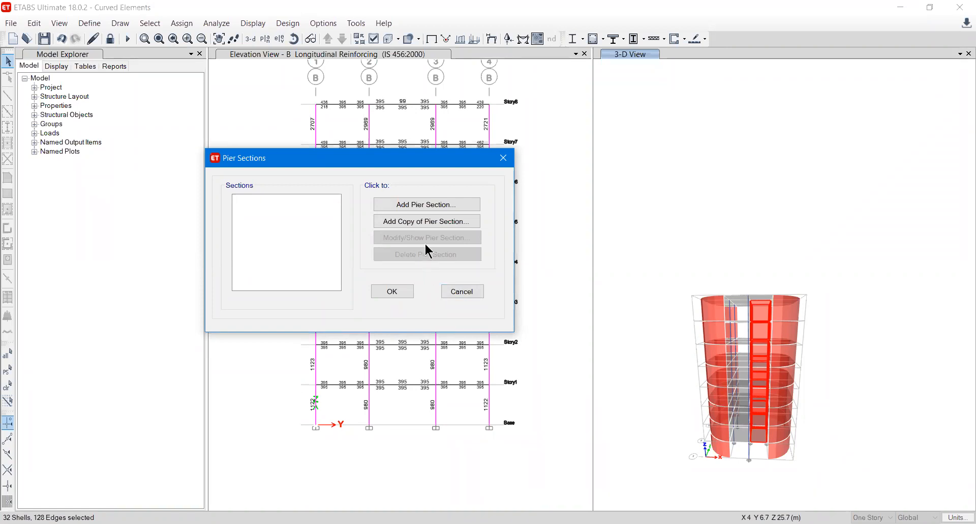
click(426, 204)
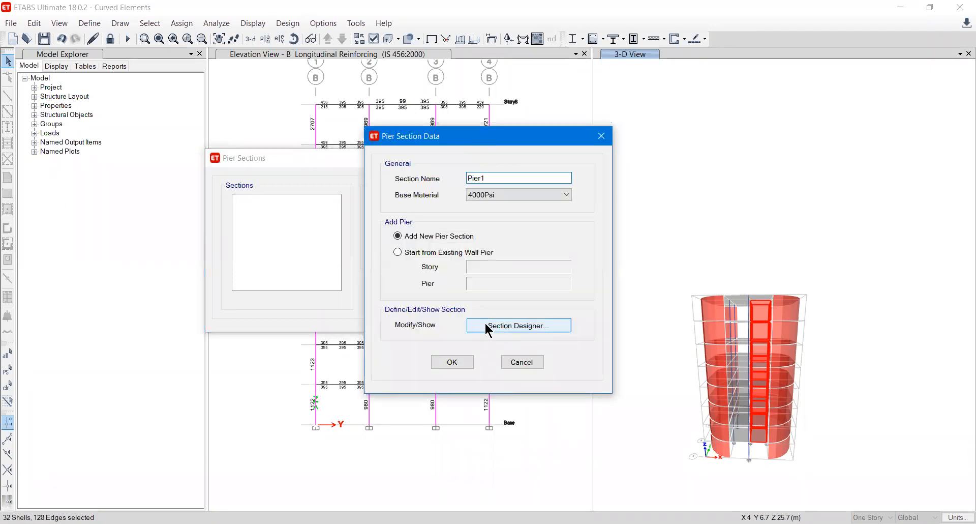
double_click(494, 176)
text(S)
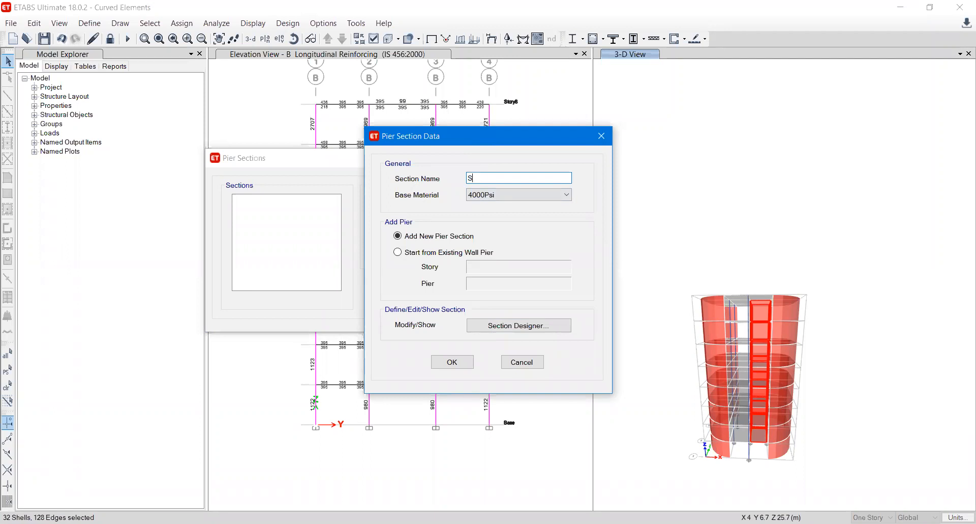
text(hearWallSection)
click(529, 198)
click(521, 219)
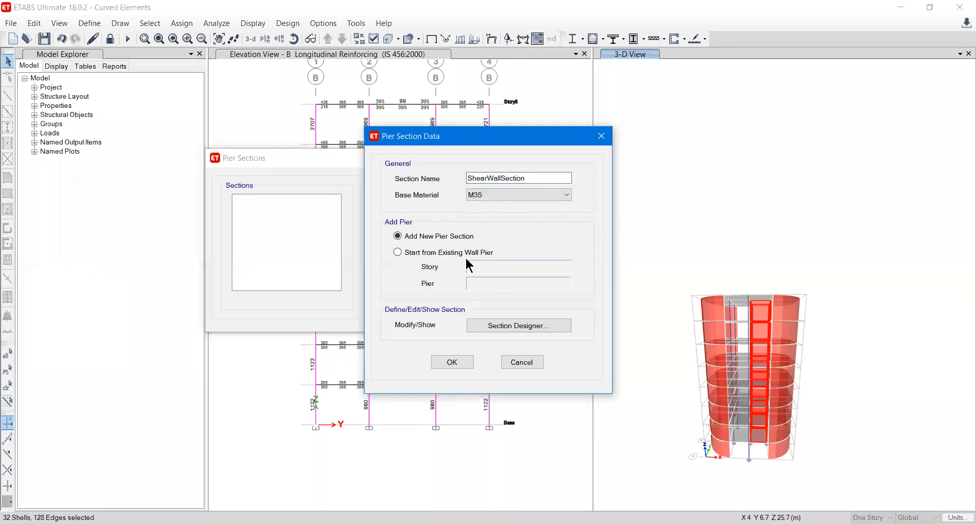
Open the pier section in Section Designer and draw a concrete box centred on the origin
click(508, 326)
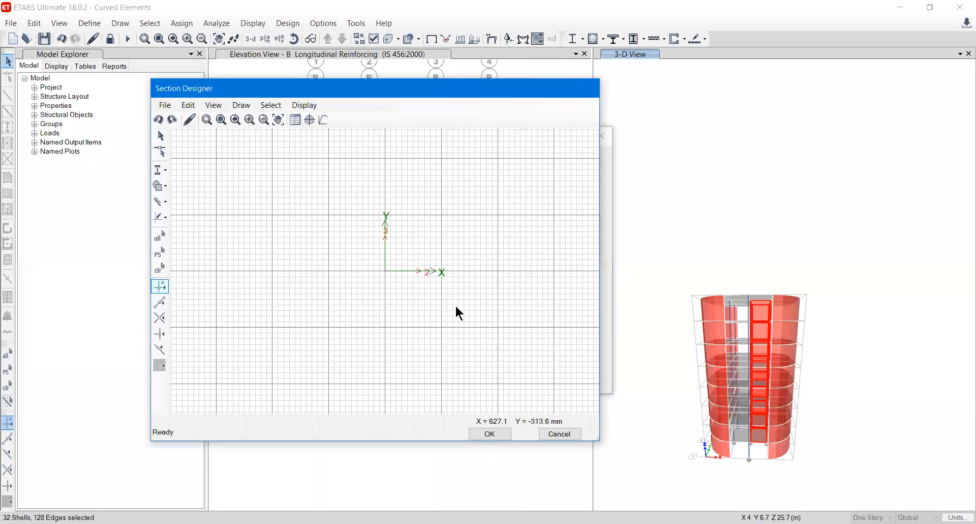
click(165, 192)
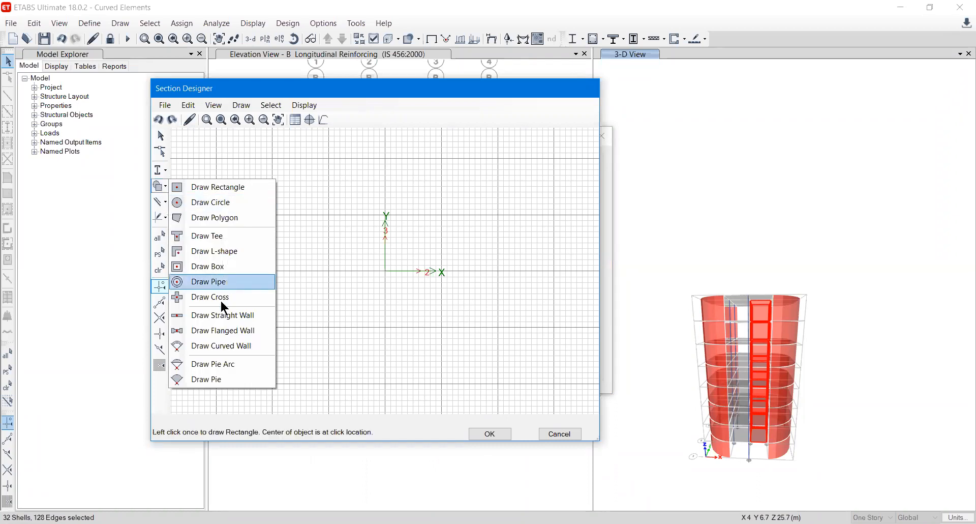
click(160, 197)
click(167, 188)
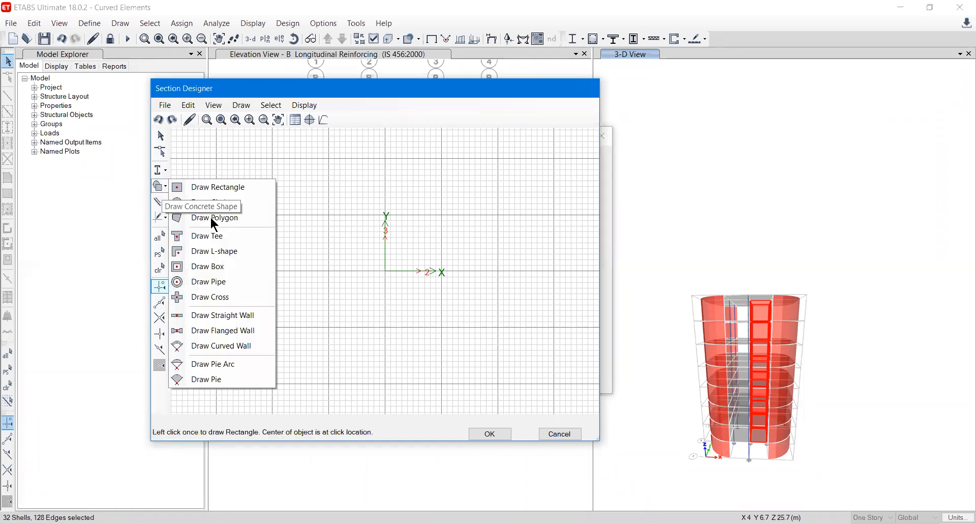
click(207, 269)
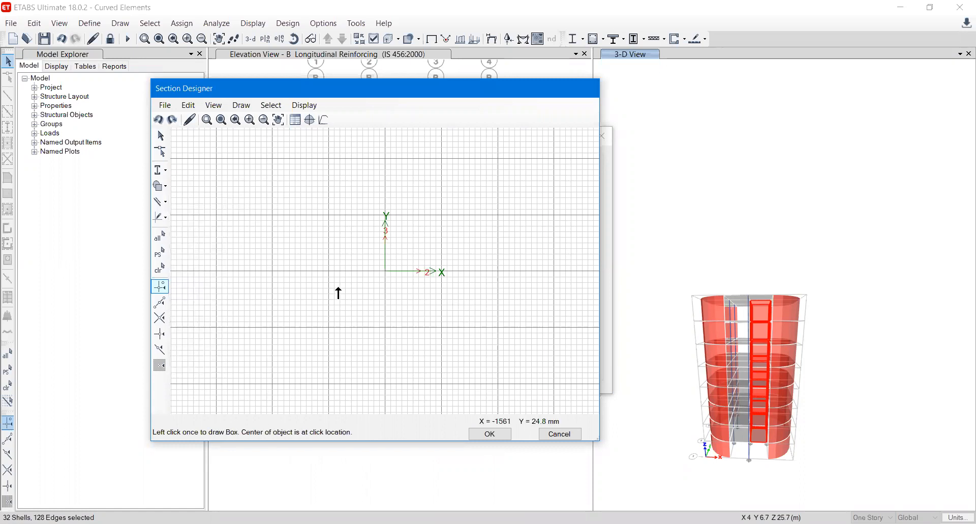
click(387, 271)
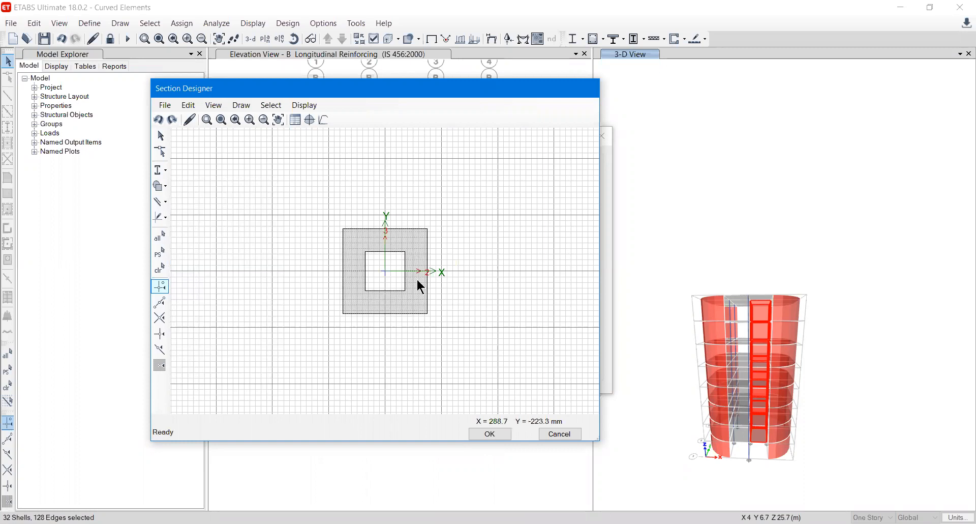
Name the box shape ShearWALLSection in its section object data
right_click(418, 280)
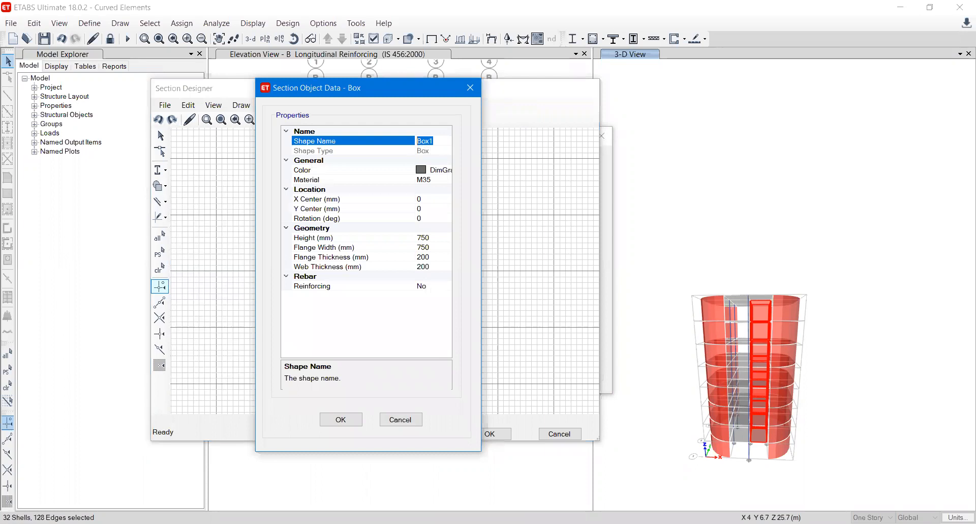
text(Shea)
text(rWA)
text(LL)
text(Section)
drag(405, 88, 595, 82)
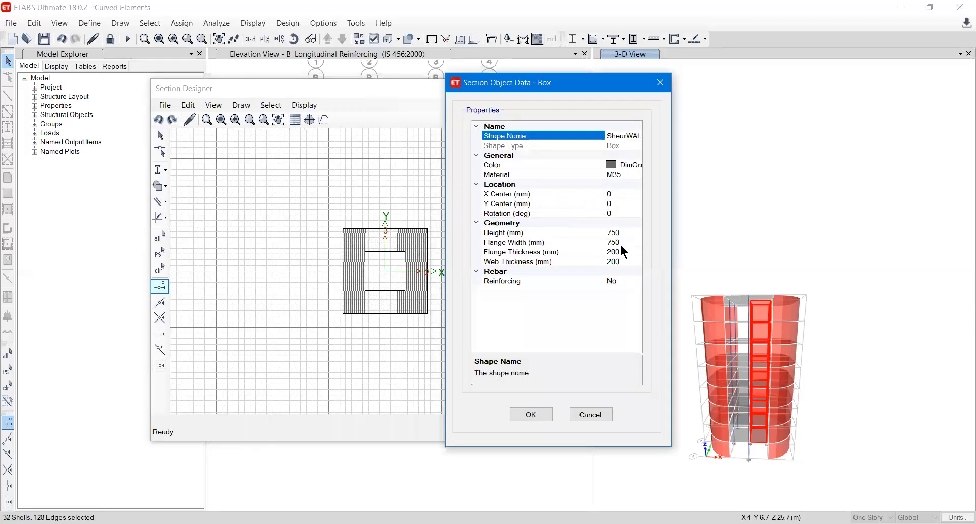
Set the box's height to 5000 mm and its flange width to 3000 mm
click(617, 233)
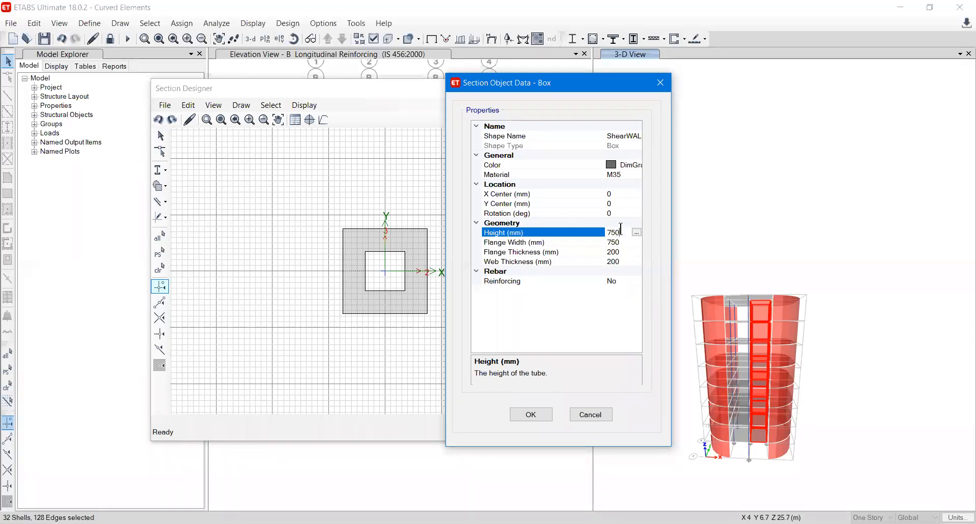
double_click(603, 232)
text(500)
text(0)
click(609, 243)
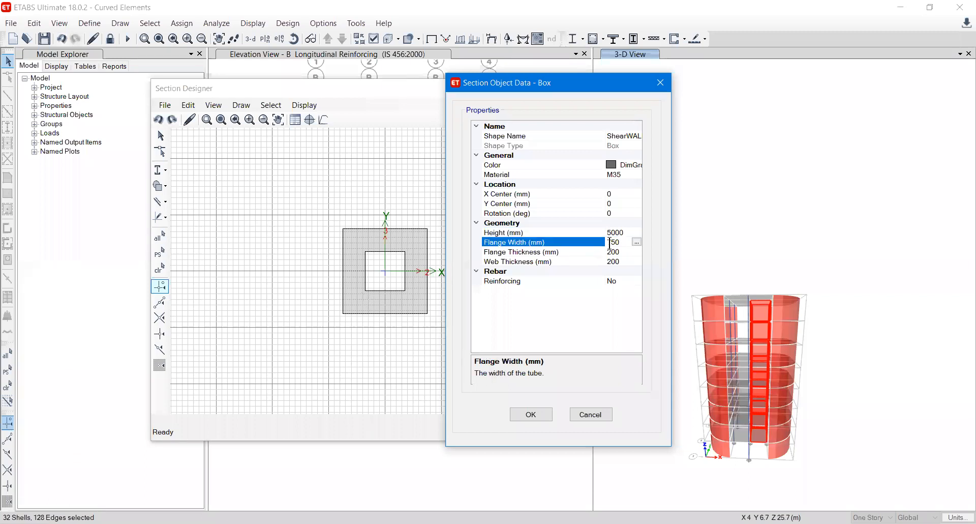
drag(619, 242, 615, 242)
key(BackSpace)
key(BackSpace)
key(BackSpace)
text(3000)
Set the box's flange and web thicknesses to 300 mm, and finish the section with reinforcing enabled
click(599, 253)
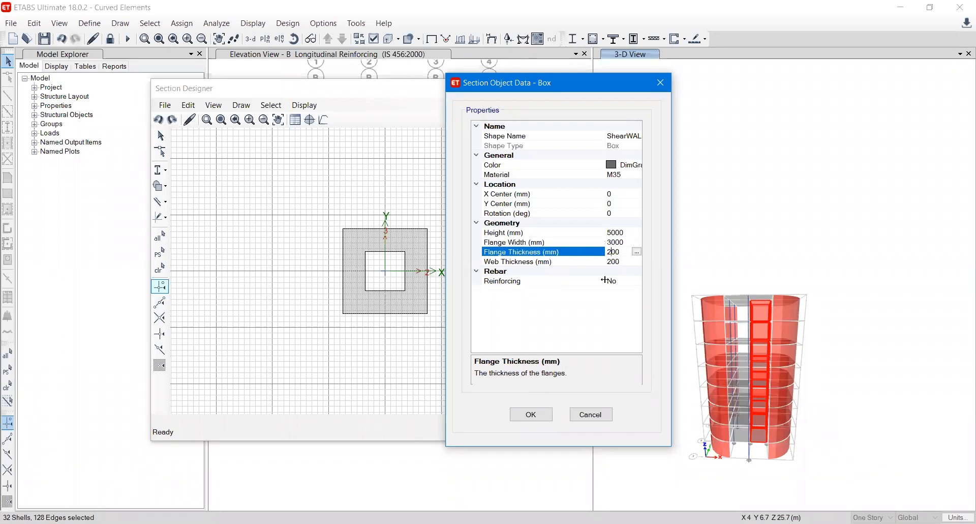
key(Tab)
text(300)
click(629, 264)
text(300)
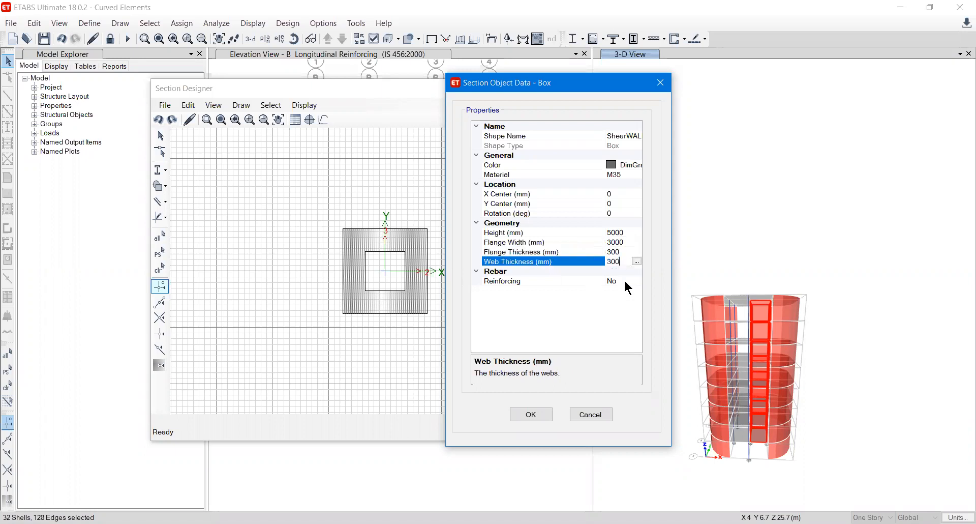
click(629, 282)
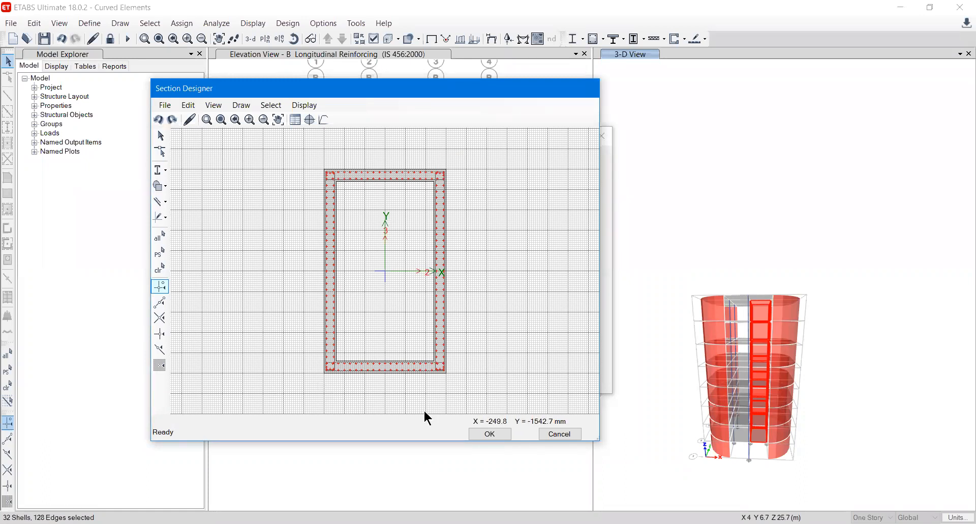
click(490, 433)
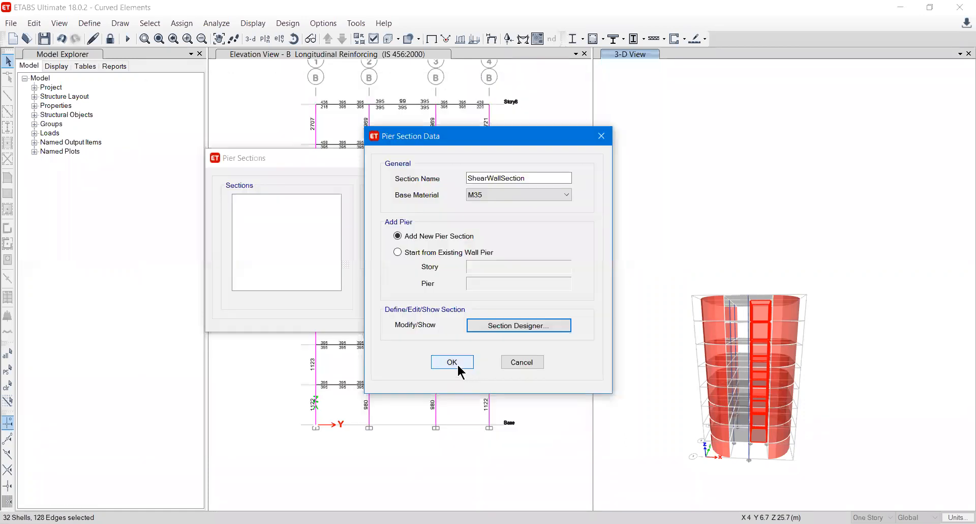
Save the ShearWallSection pier section and start a uniform reinforcing pier assignment for the selected core walls with material M35
click(455, 363)
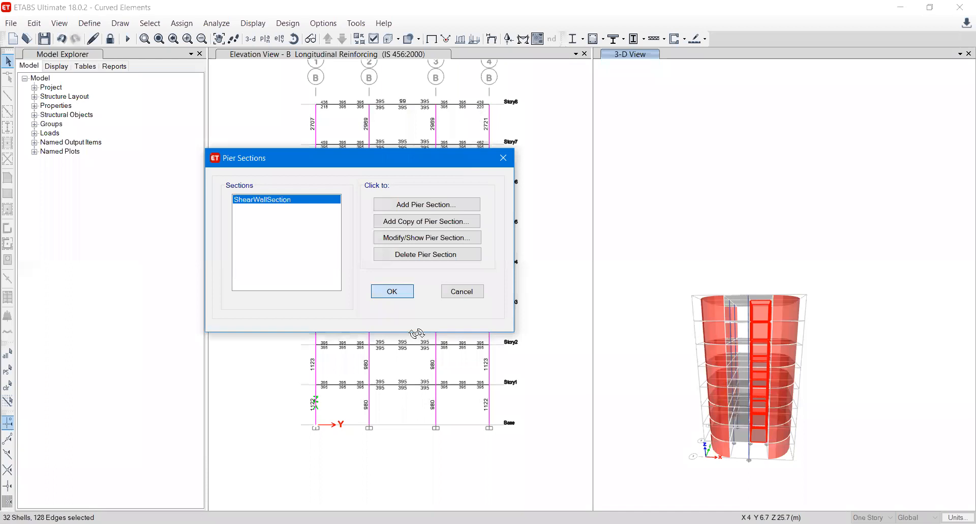
click(402, 291)
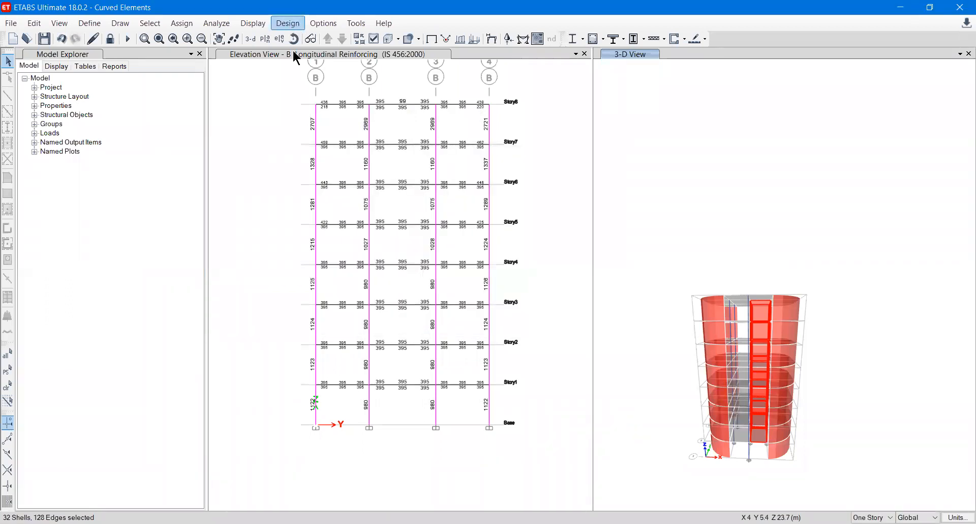
click(288, 23)
mouse_move(321, 135)
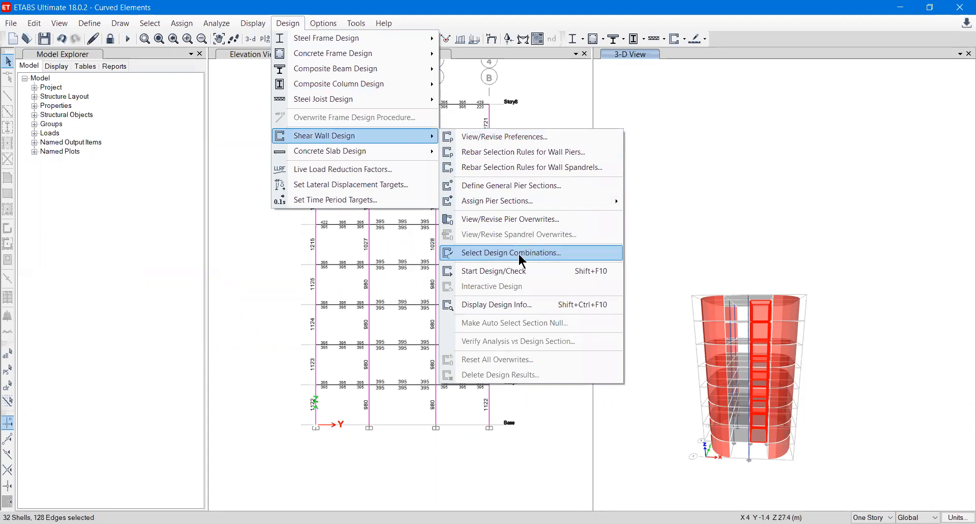
mouse_move(523, 201)
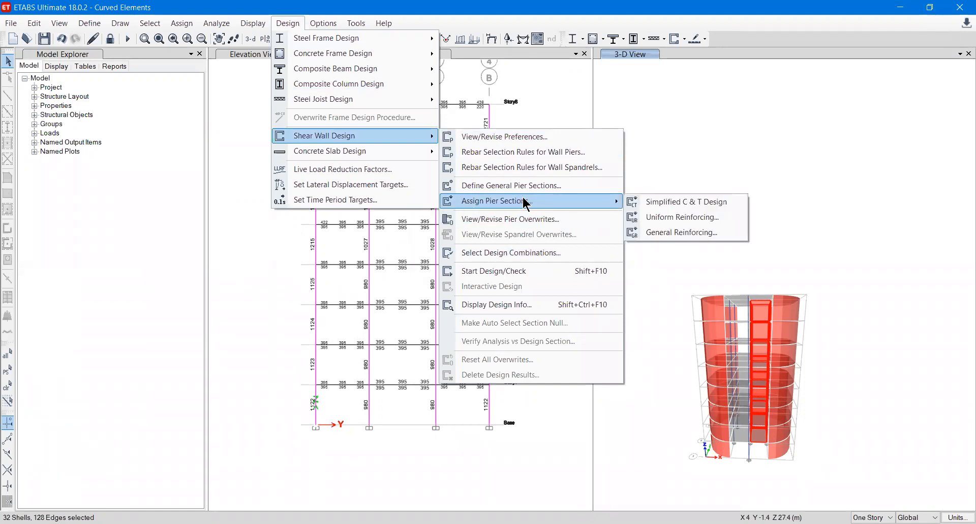
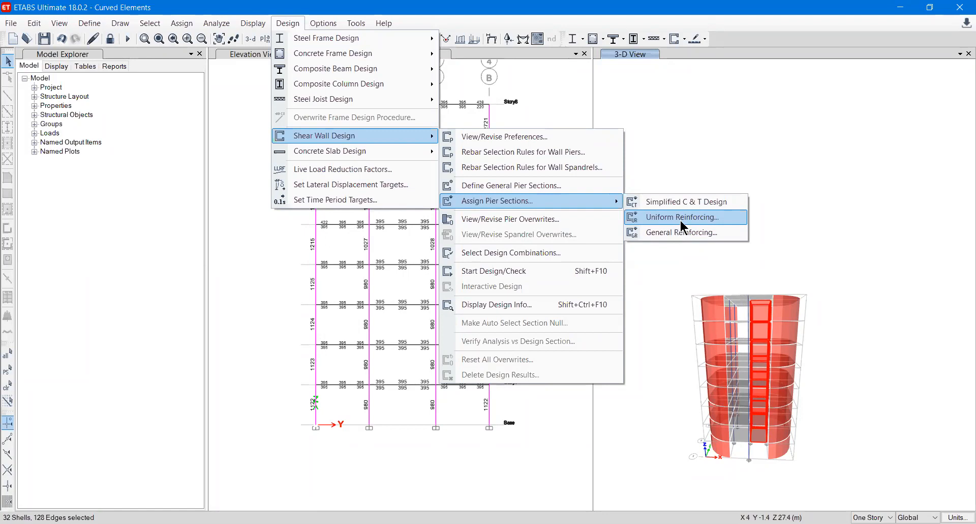
click(681, 222)
click(473, 169)
click(471, 189)
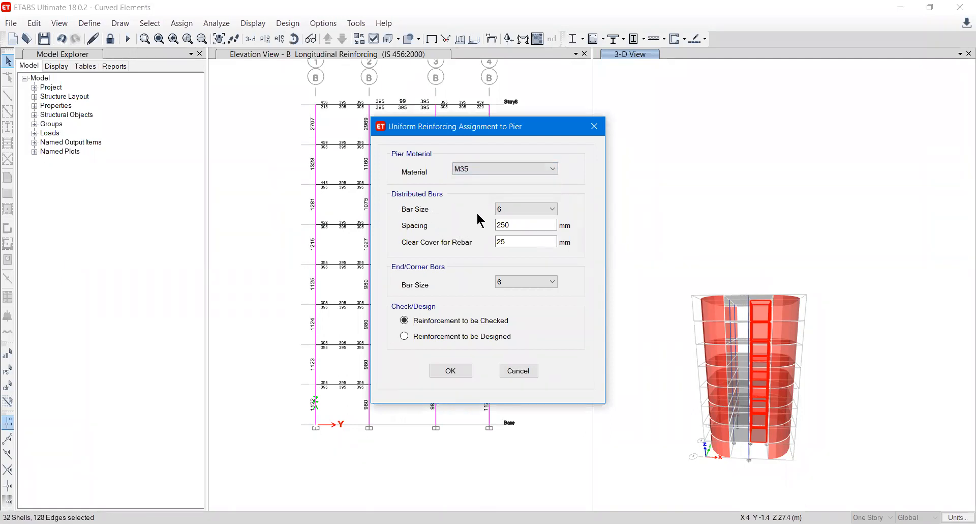
Set the distributed and end/corner bar sizes to 8, choose reinforcement to be designed, and apply the assignment
click(514, 207)
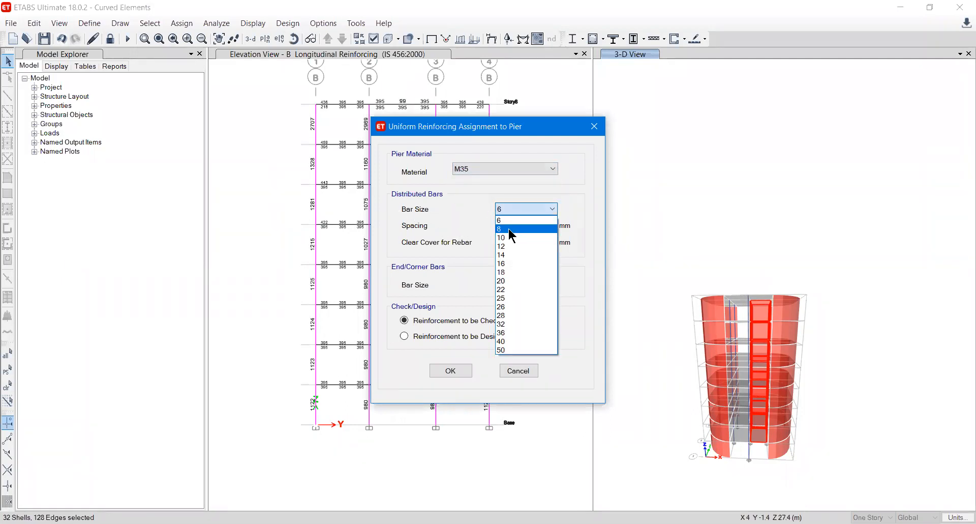
click(510, 229)
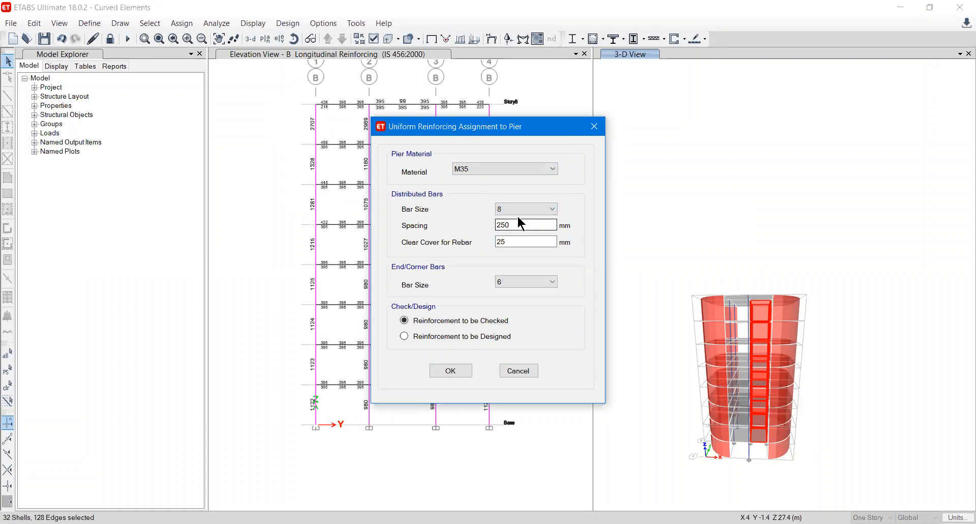
click(523, 283)
click(503, 301)
click(454, 337)
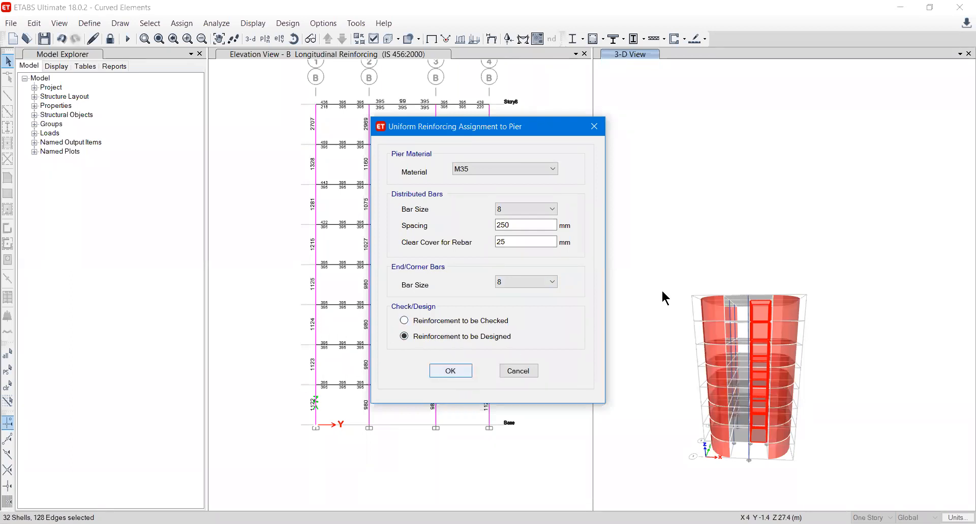
key(Return)
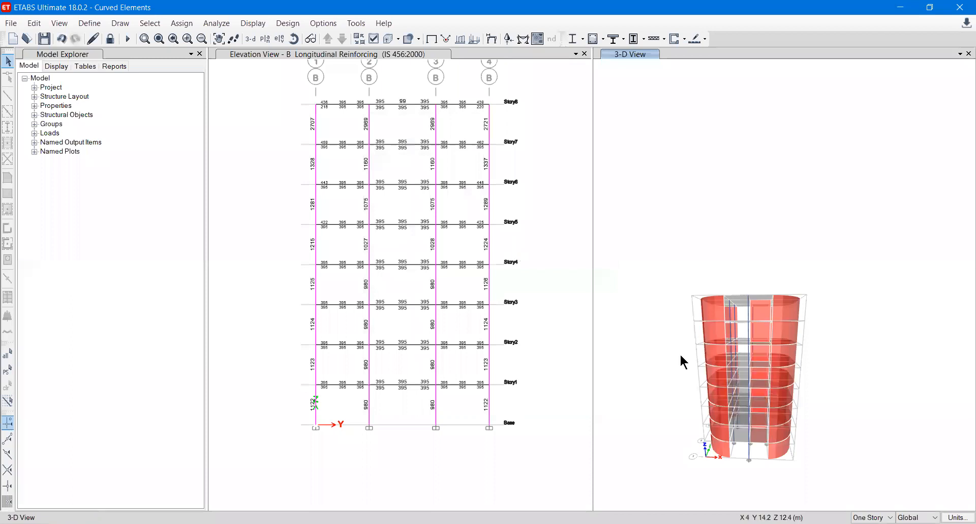
Restore the previous selection of core walls and run the shear wall design check
click(144, 23)
click(167, 90)
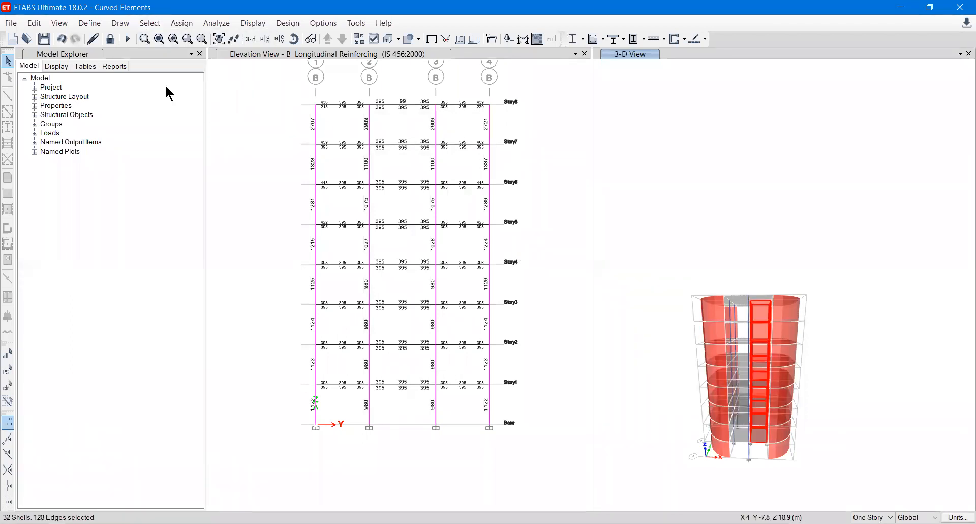
click(286, 23)
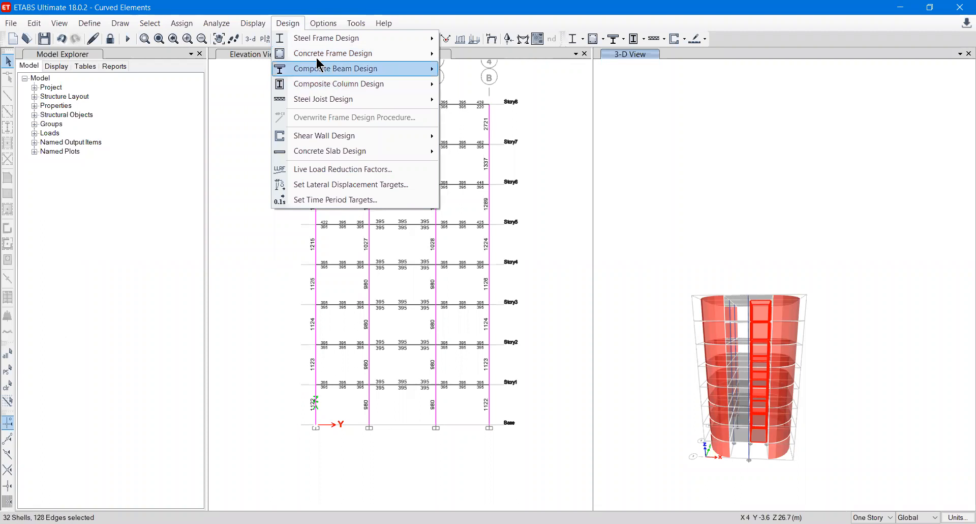
mouse_move(325, 137)
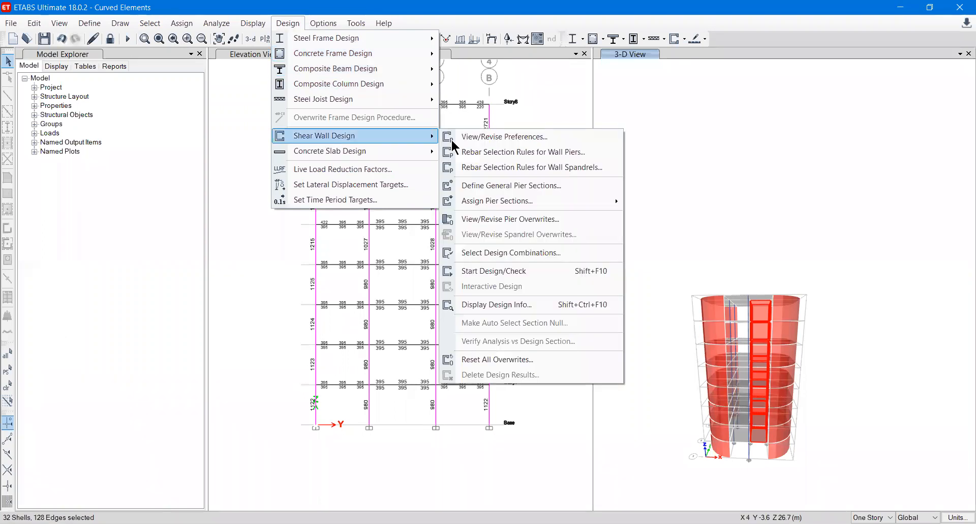
click(549, 274)
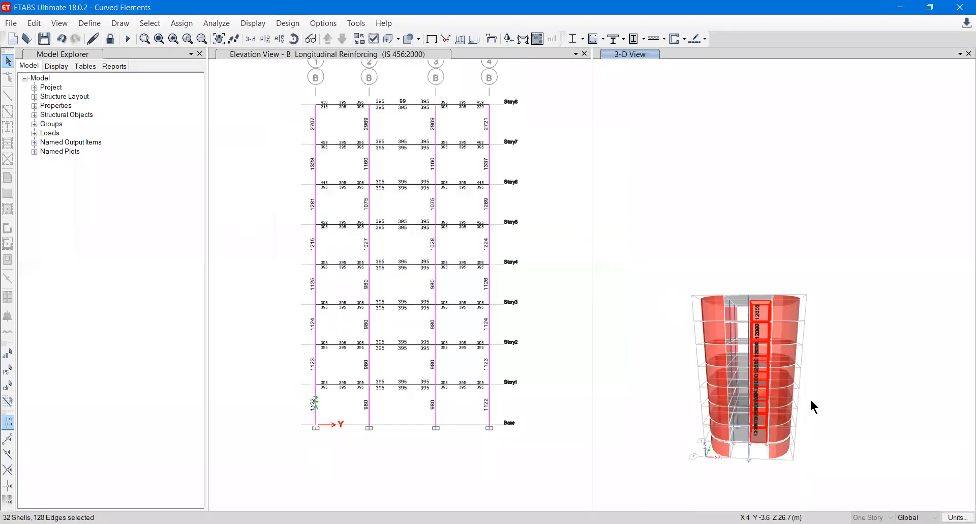
Examine the core wall's pier longitudinal reinforcing in 3-D, and switch the displayed design output to Pier Shear Reinforcing
scroll(761, 328, up, 3)
scroll(769, 350, up, 3)
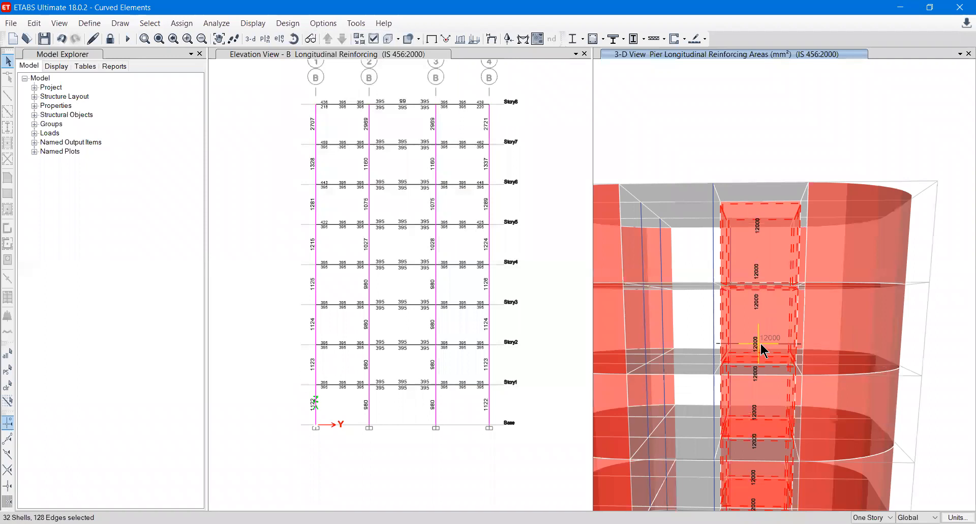
scroll(762, 343, up, 2)
middle_drag(784, 273, 766, 357)
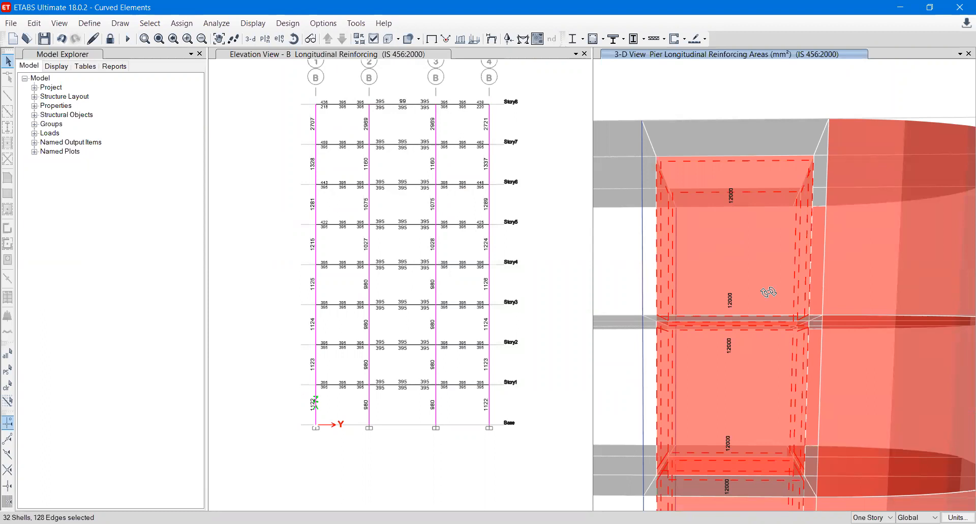
click(251, 24)
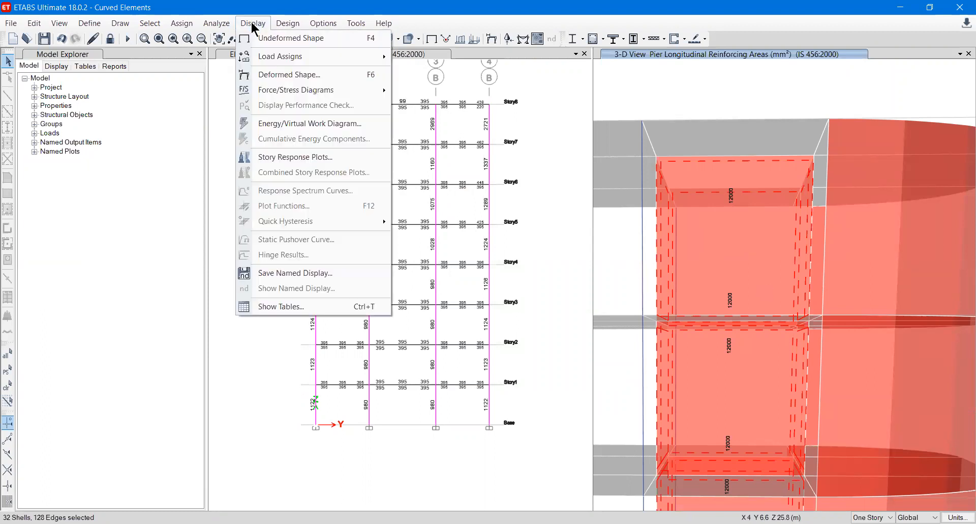
mouse_move(288, 23)
mouse_move(321, 135)
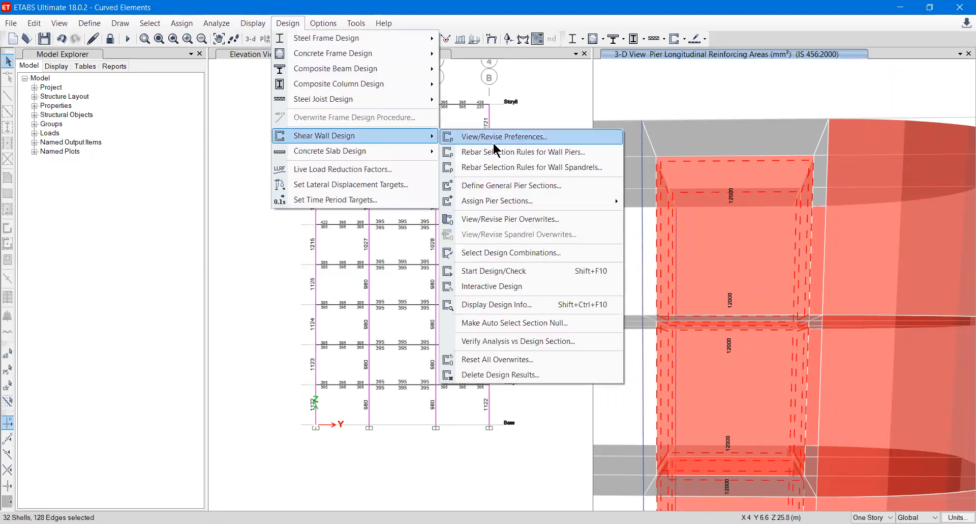
click(484, 304)
click(488, 239)
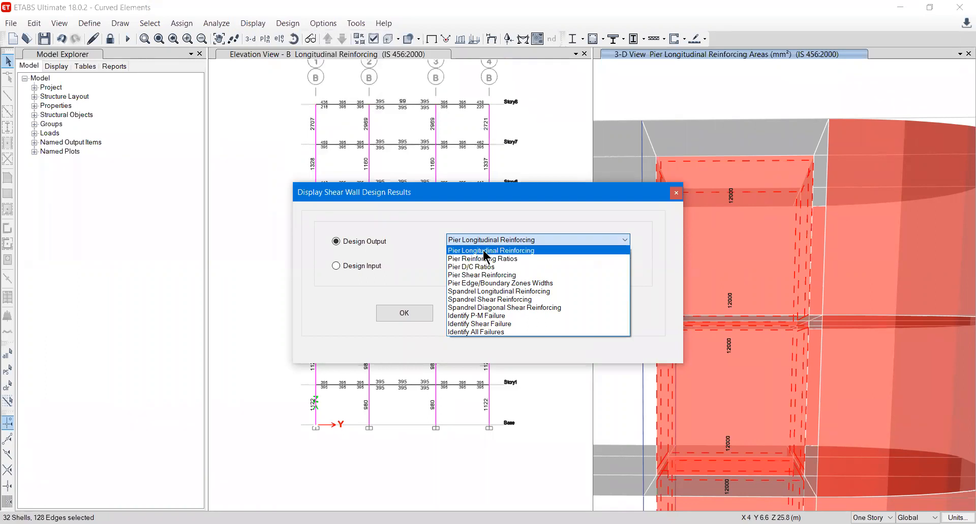
click(484, 275)
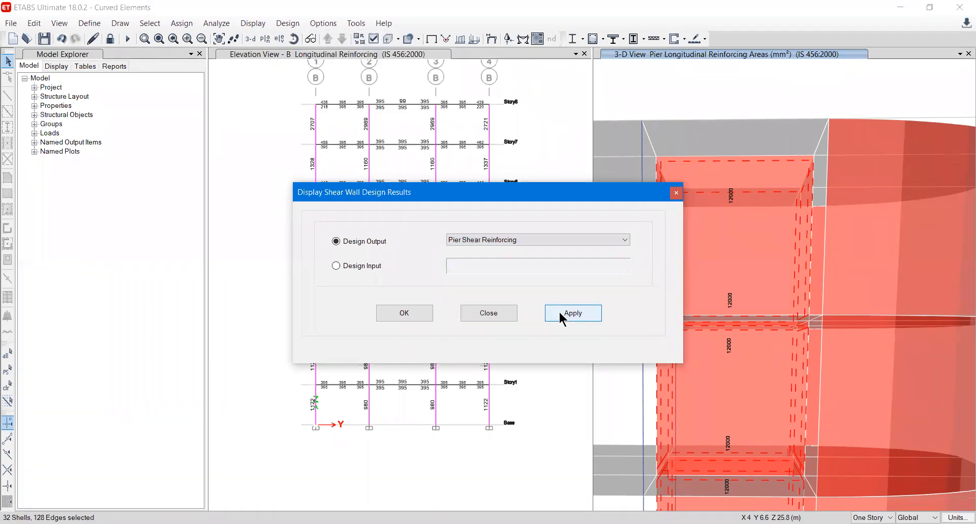
click(561, 315)
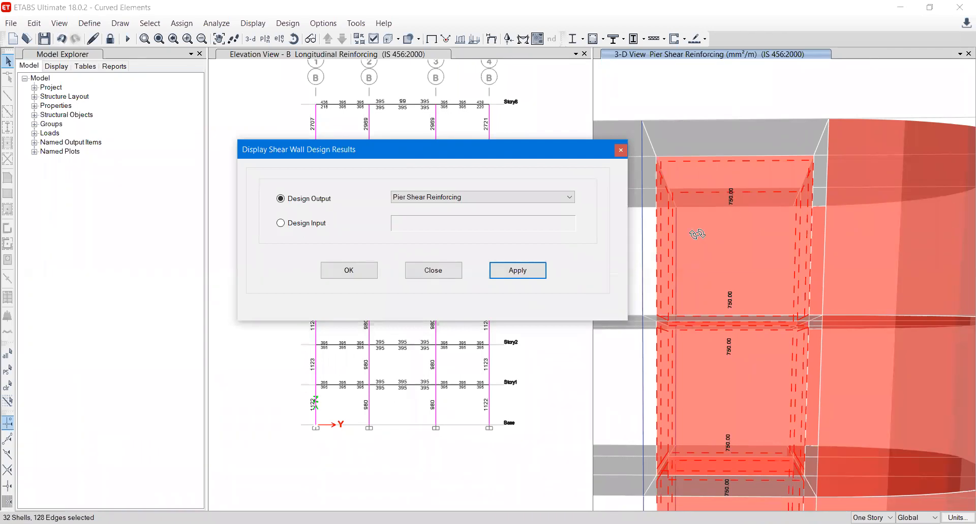
click(354, 281)
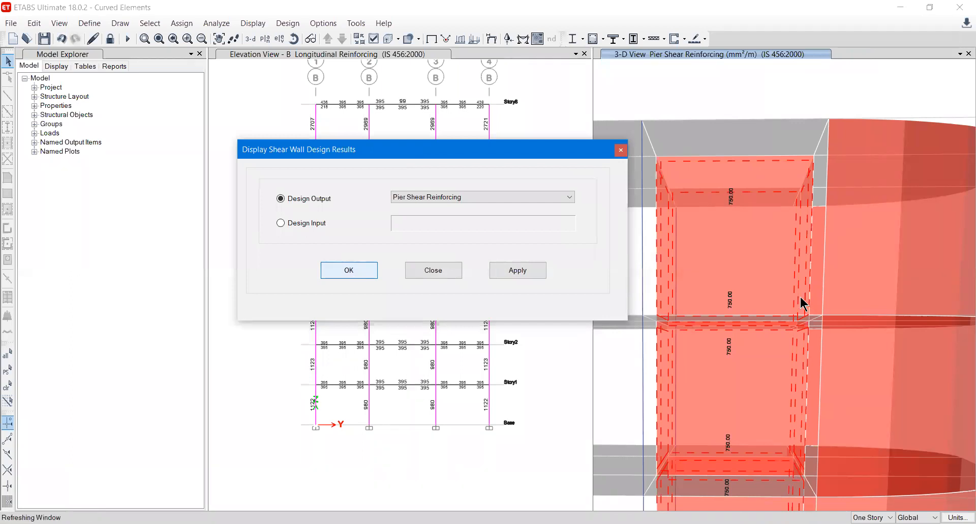
Show all objects of the building in the 3-D view and clear the selection
right_click(875, 143)
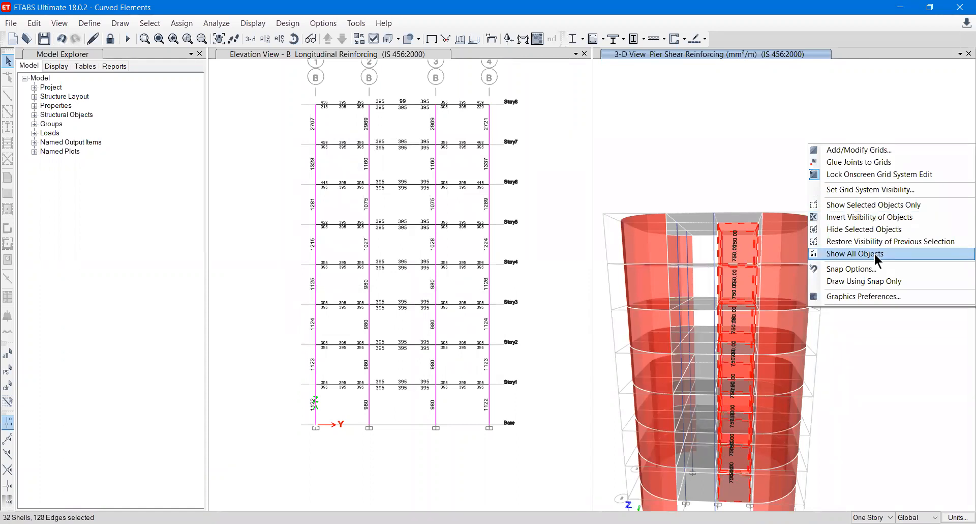
click(875, 256)
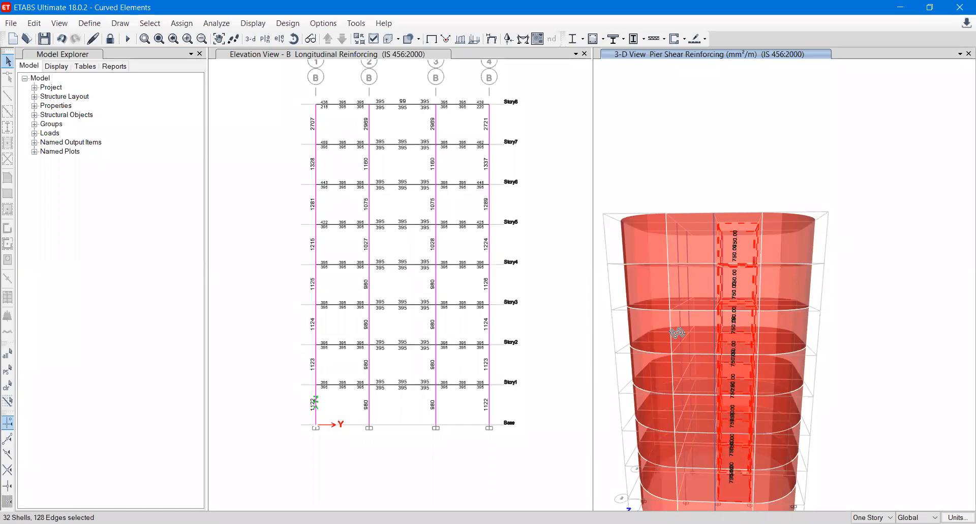
middle_drag(841, 357, 860, 279)
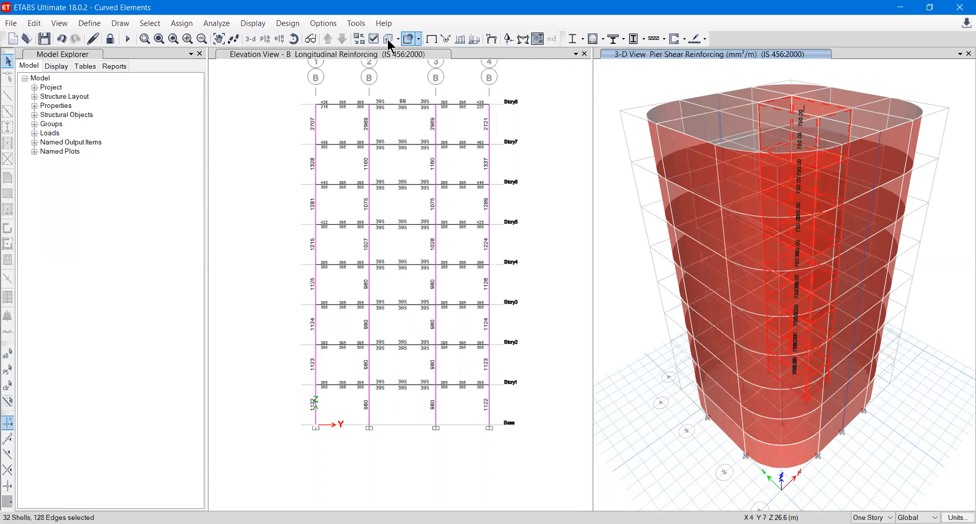
key(Escape)
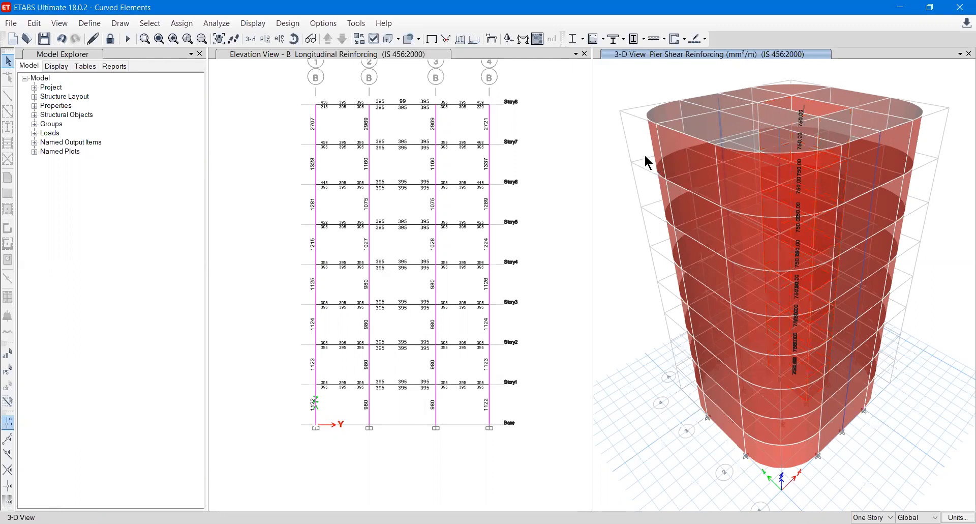